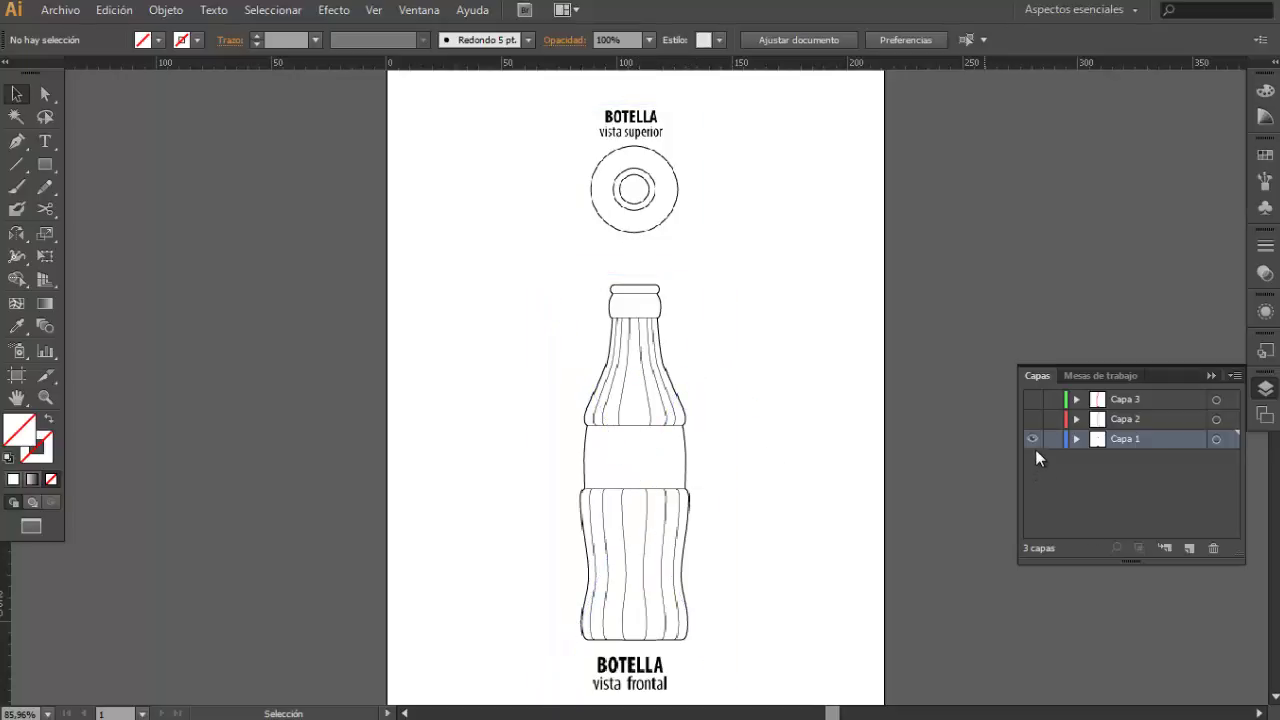
- Show layer Capa 2, hide layer Capa 1, and delete the dashed centre axis beside the red half-profile of the bottle
click(1032, 419)
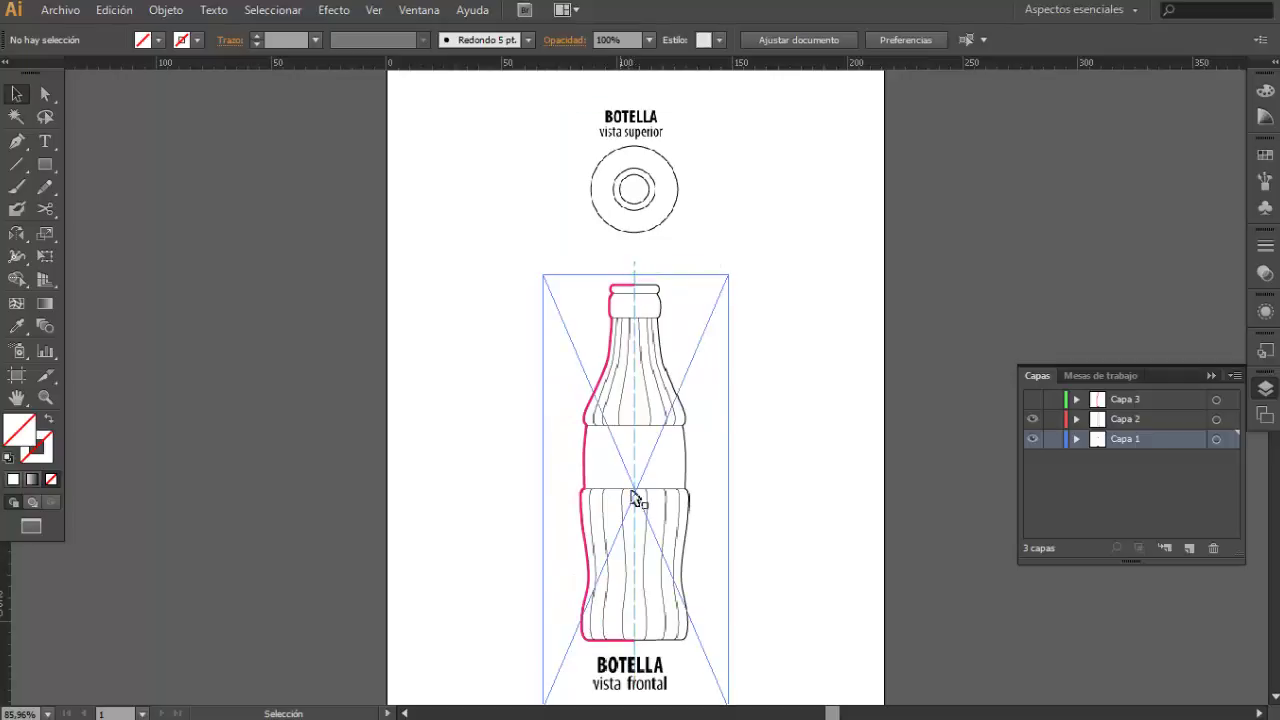
click(1032, 439)
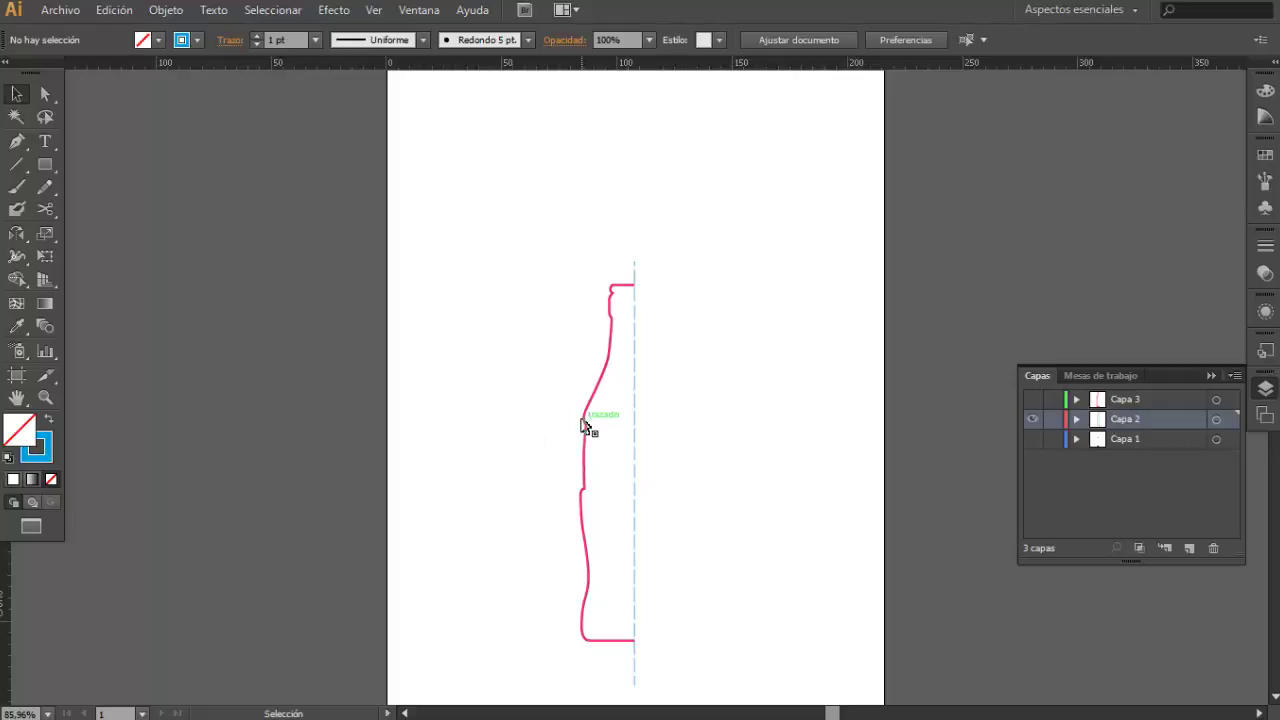
click(636, 374)
key(Delete)
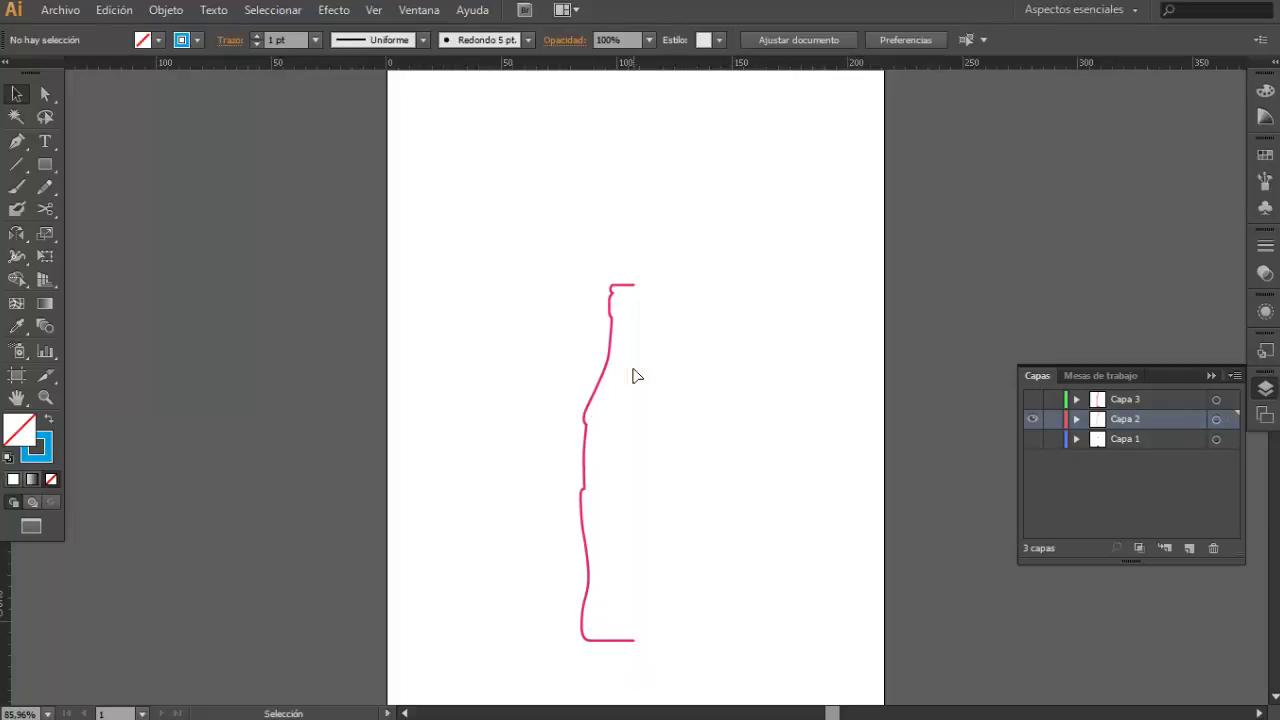
- Save the drawing as a new Adobe Illustrator file named bOTELLA in the objetos revolucion folder
click(58, 12)
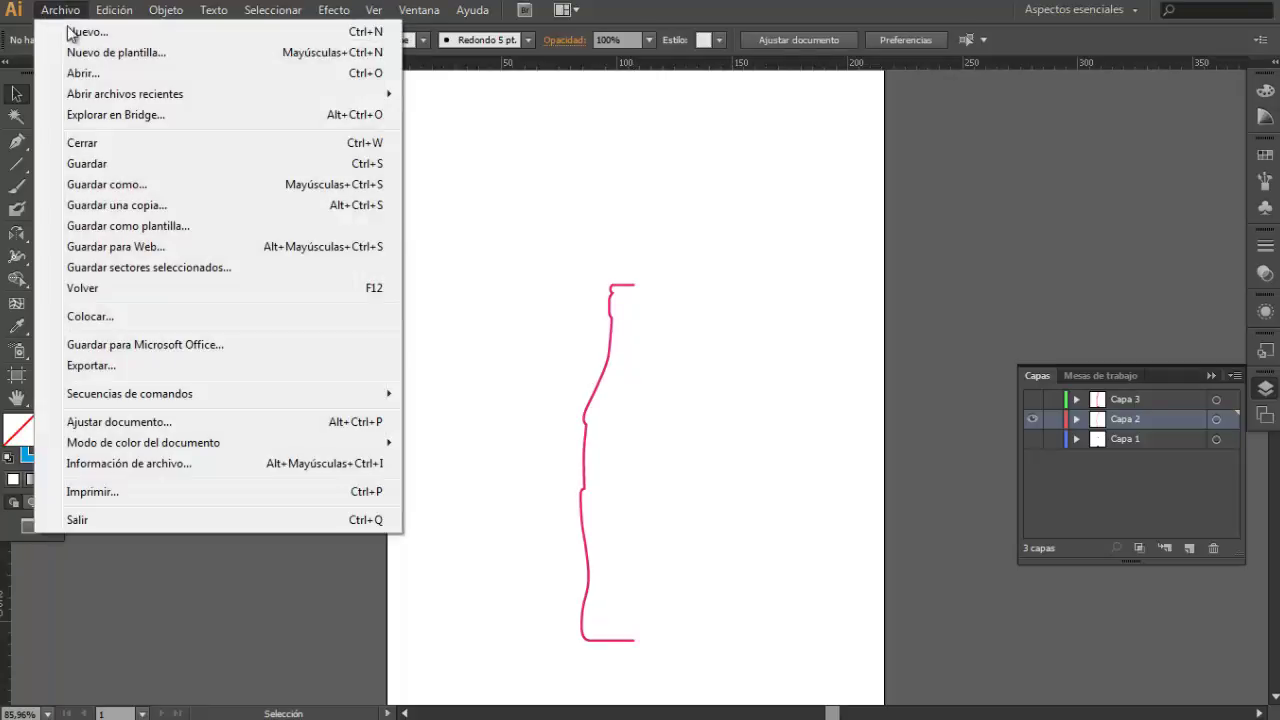
click(115, 187)
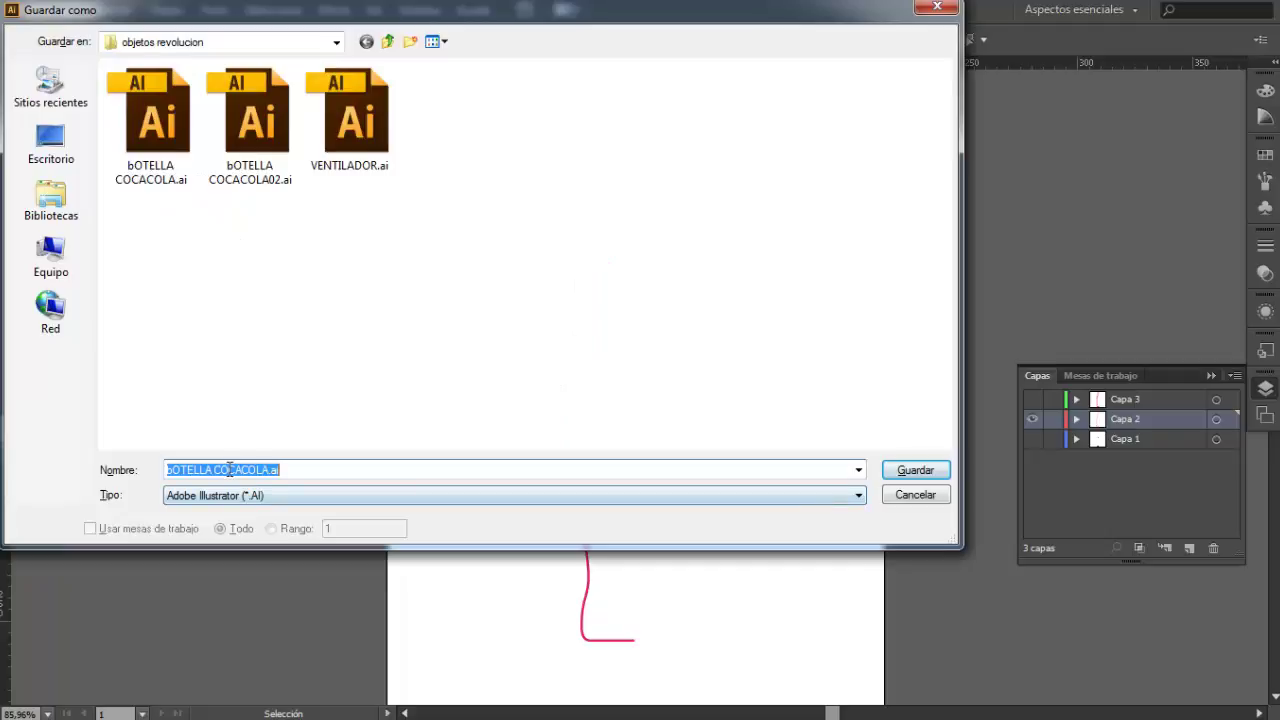
drag(214, 469, 451, 496)
key(BackSpace)
click(907, 470)
click(907, 470)
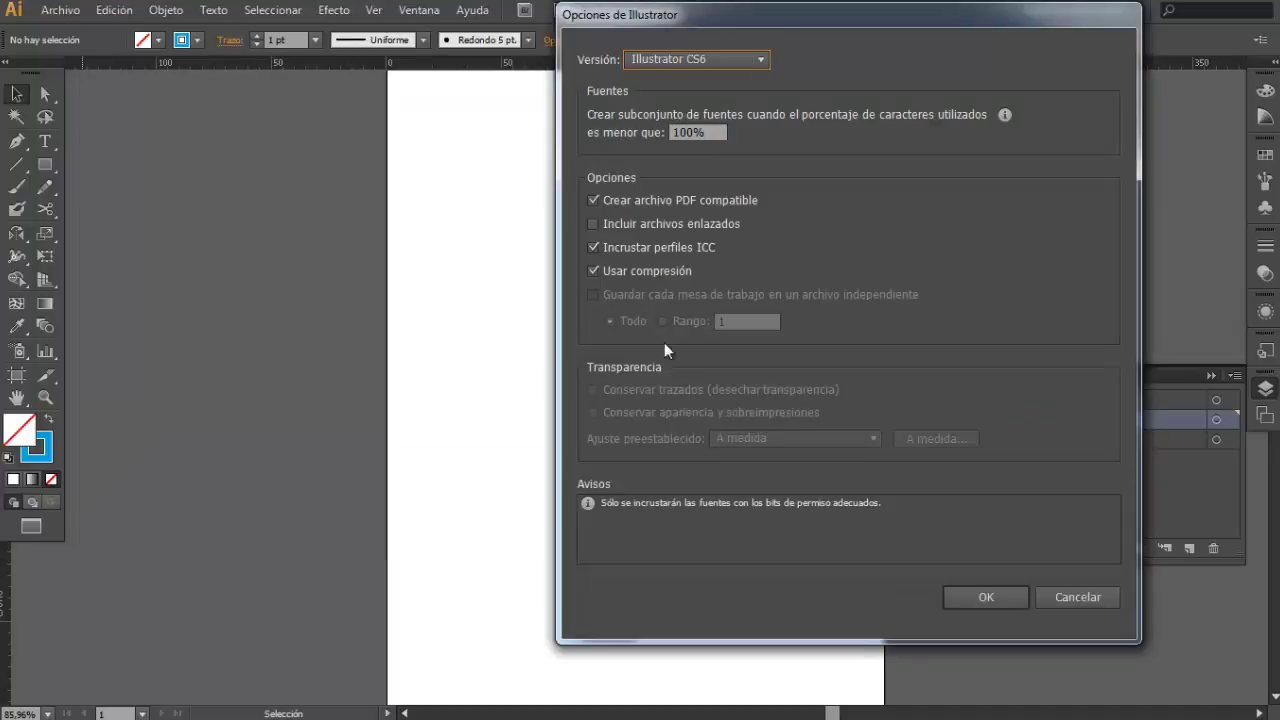
- Set the saved file's version to Illustrator 8 and accept saving in the legacy format
drag(638, 20, 280, 68)
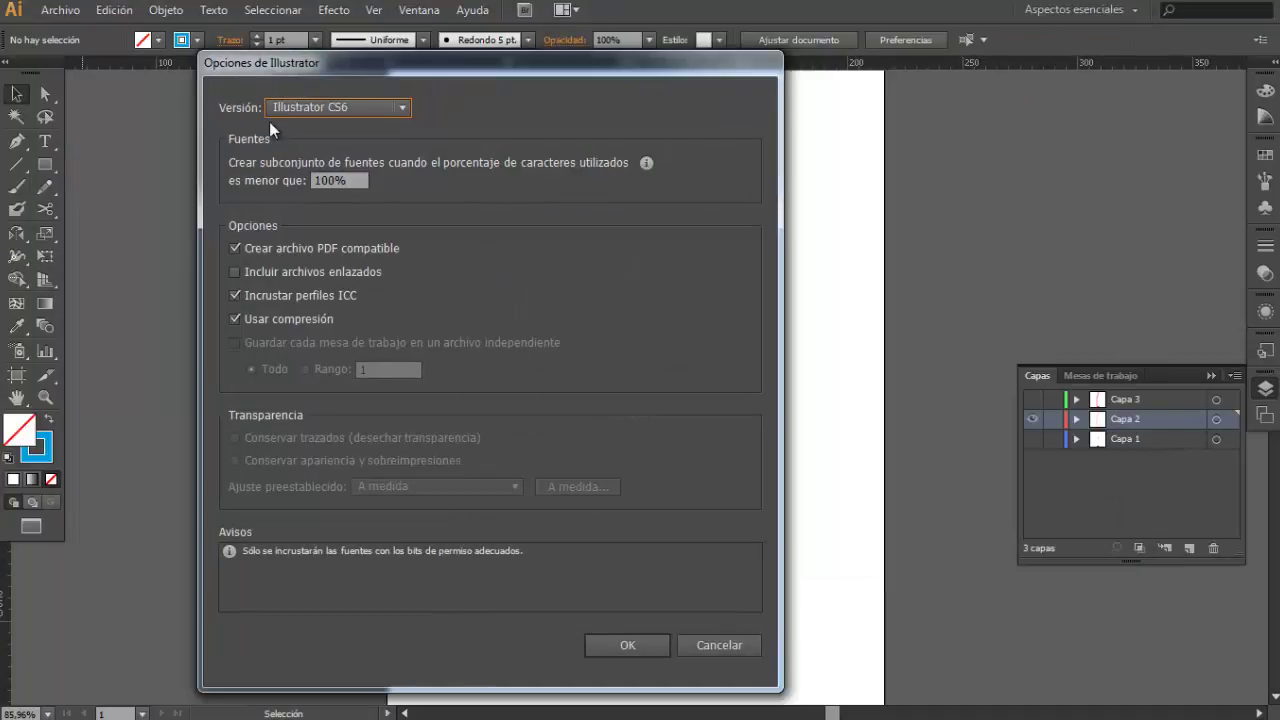
click(302, 107)
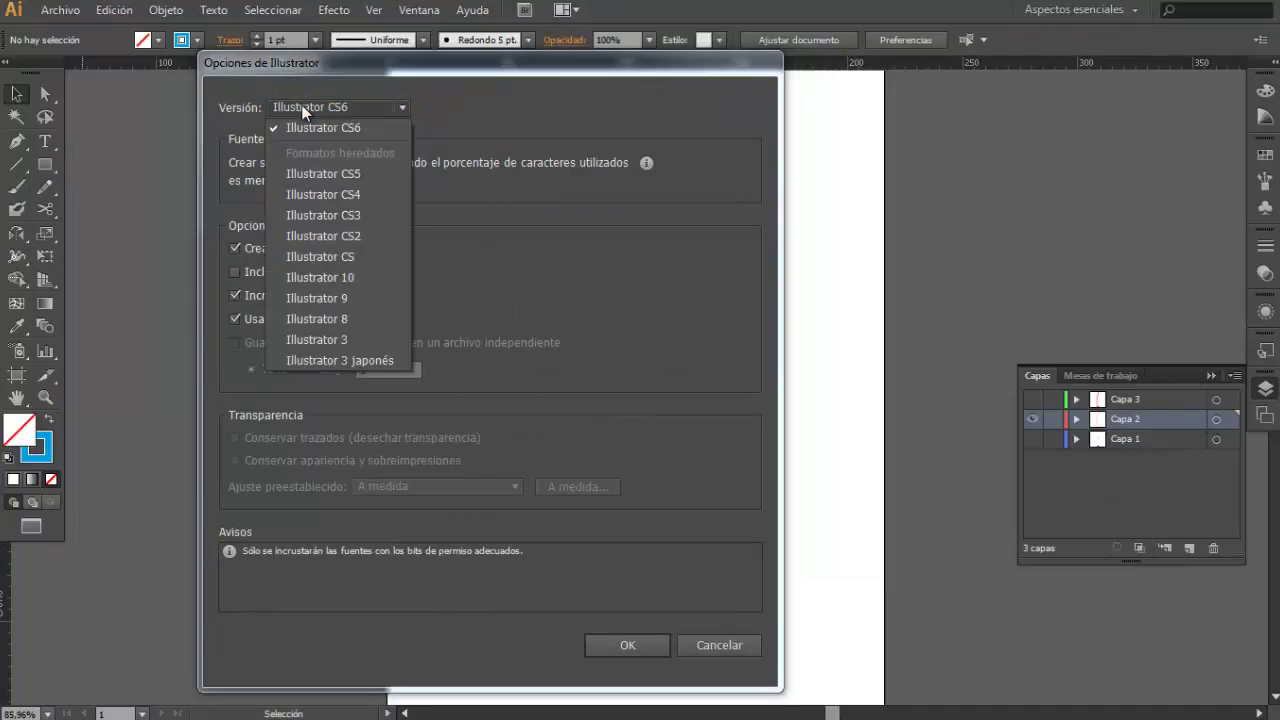
click(320, 321)
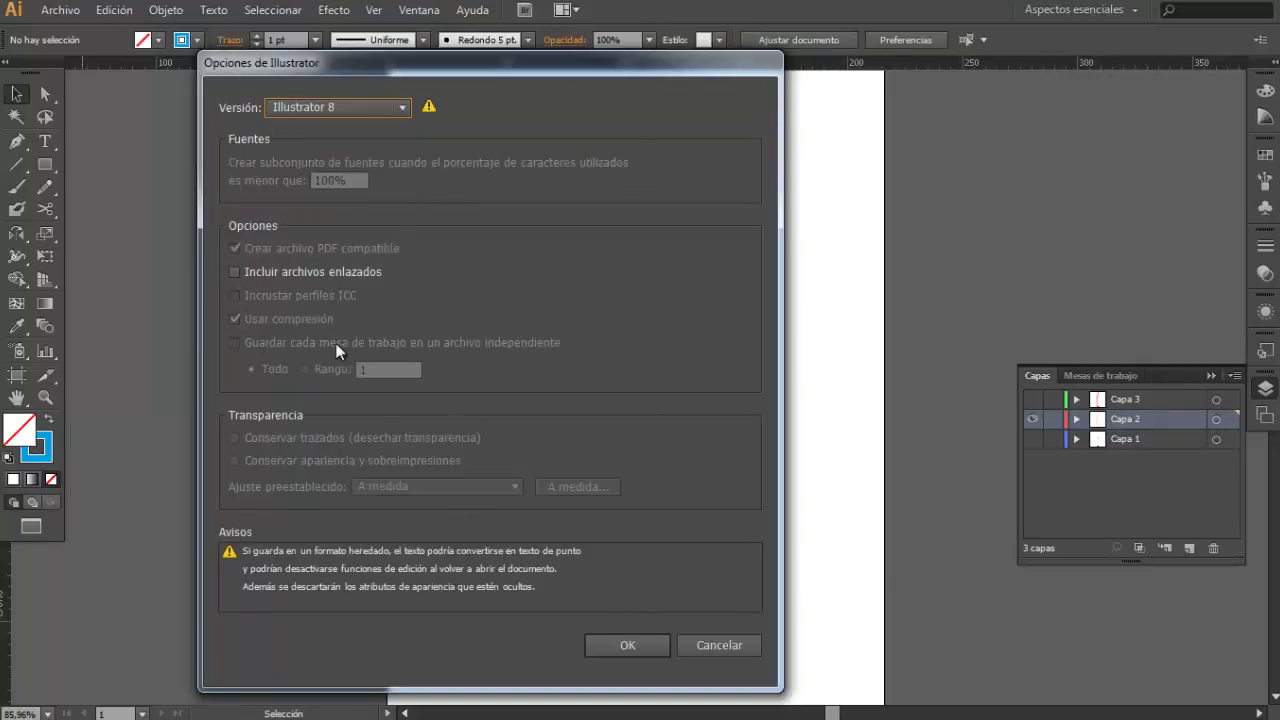
click(629, 643)
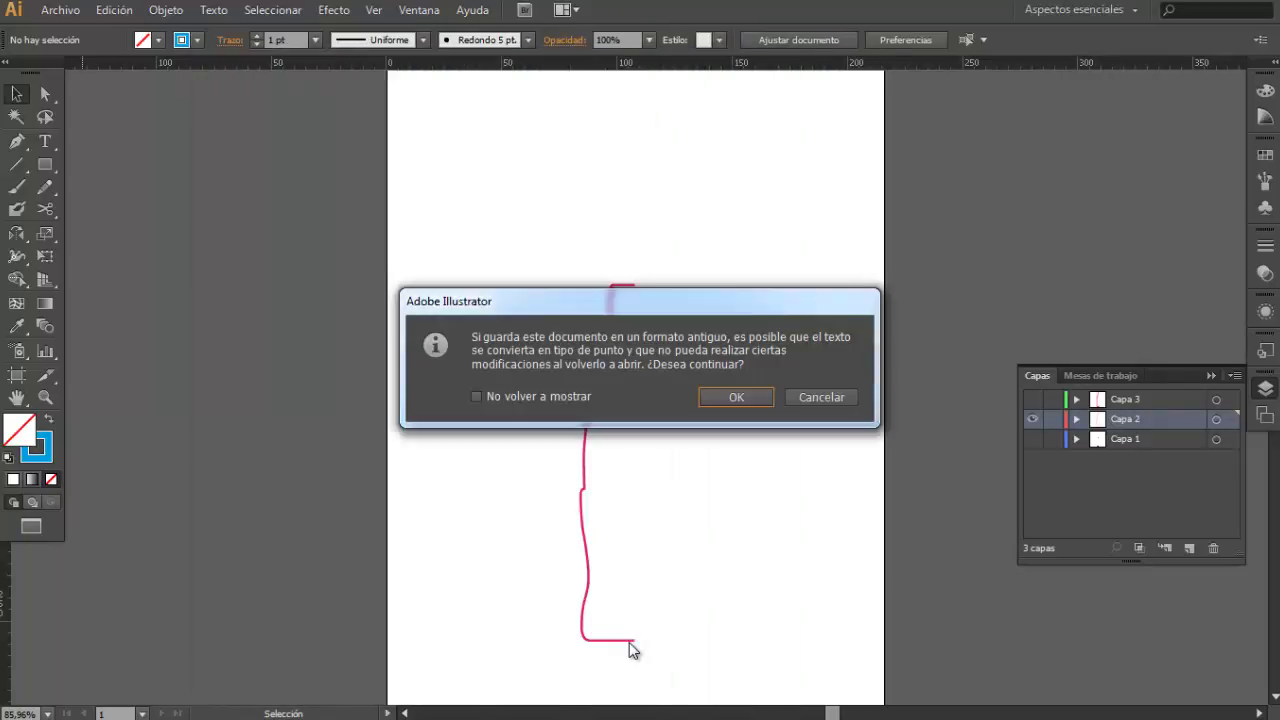
click(736, 398)
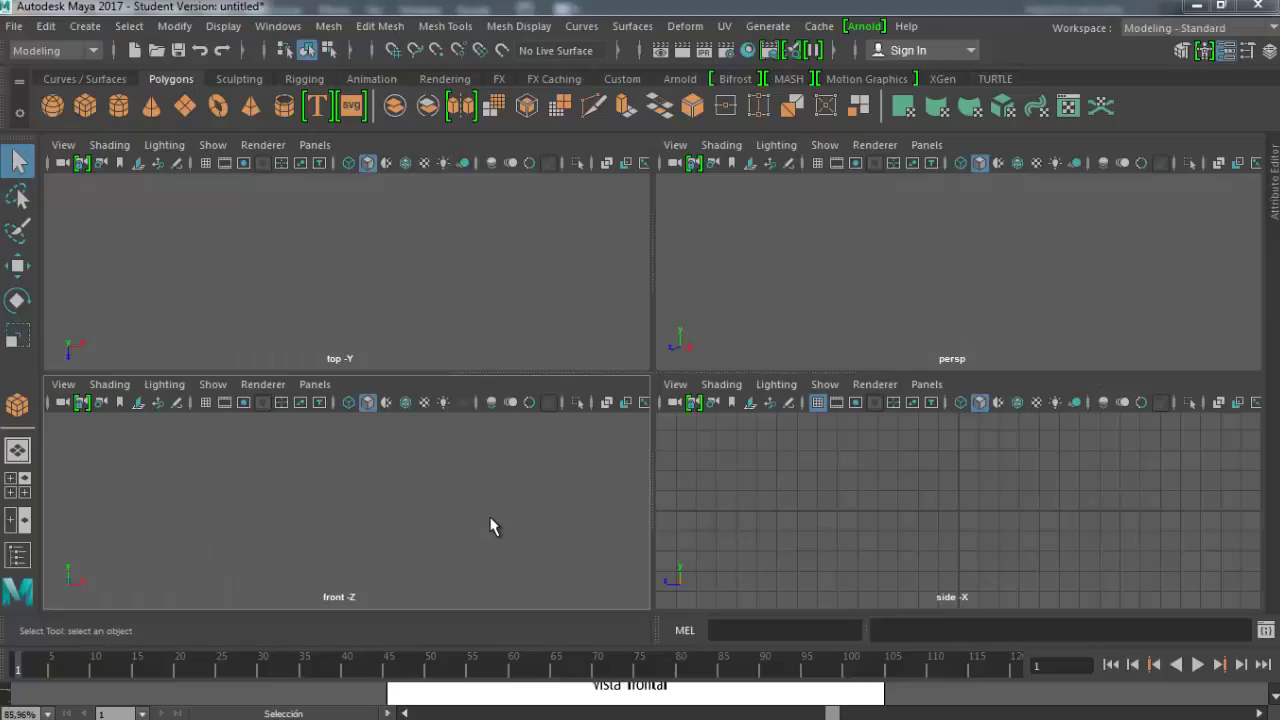
- In Maya, import bOTELLA.ai from the objetos revolucion folder into the scene
click(13, 27)
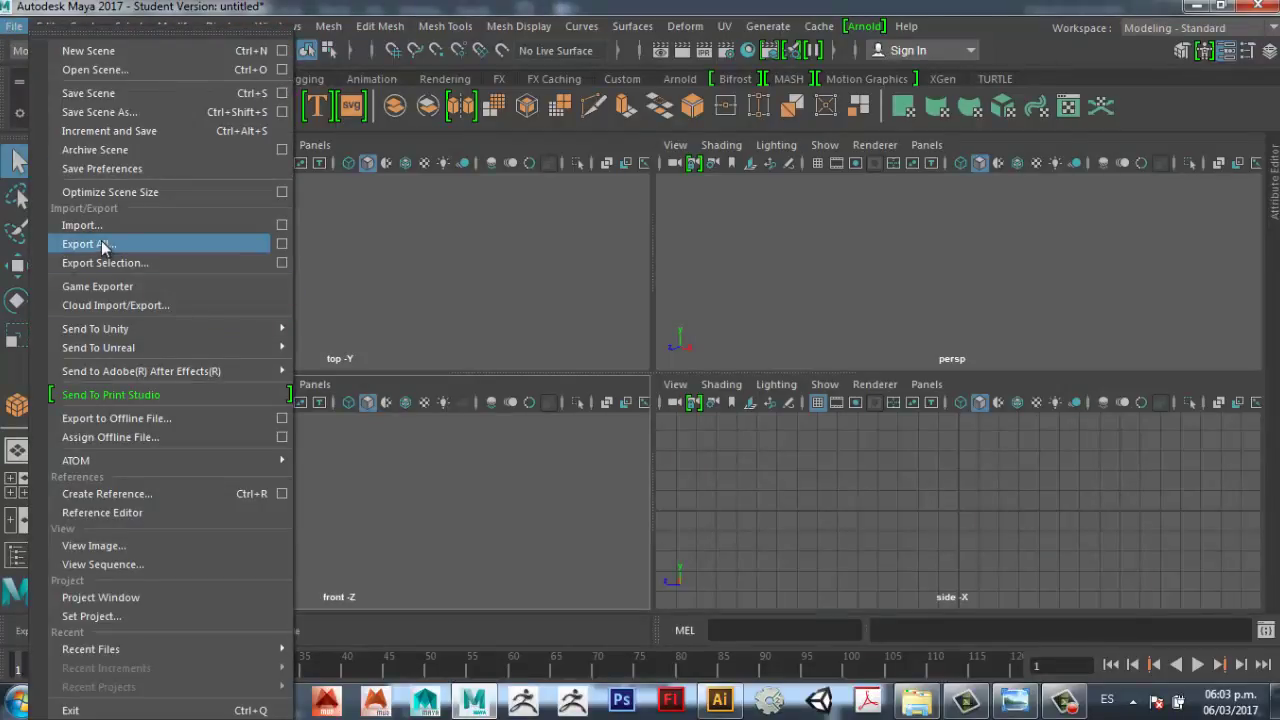
click(100, 224)
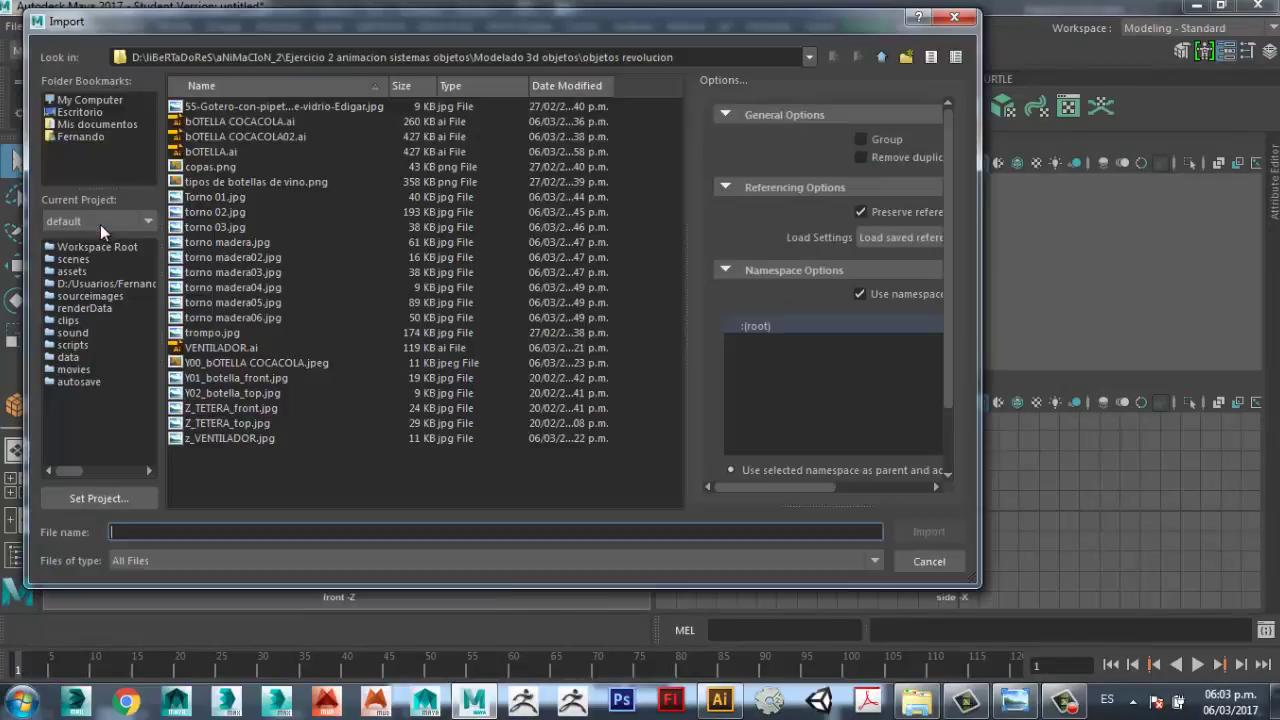
click(202, 152)
double_click(201, 151)
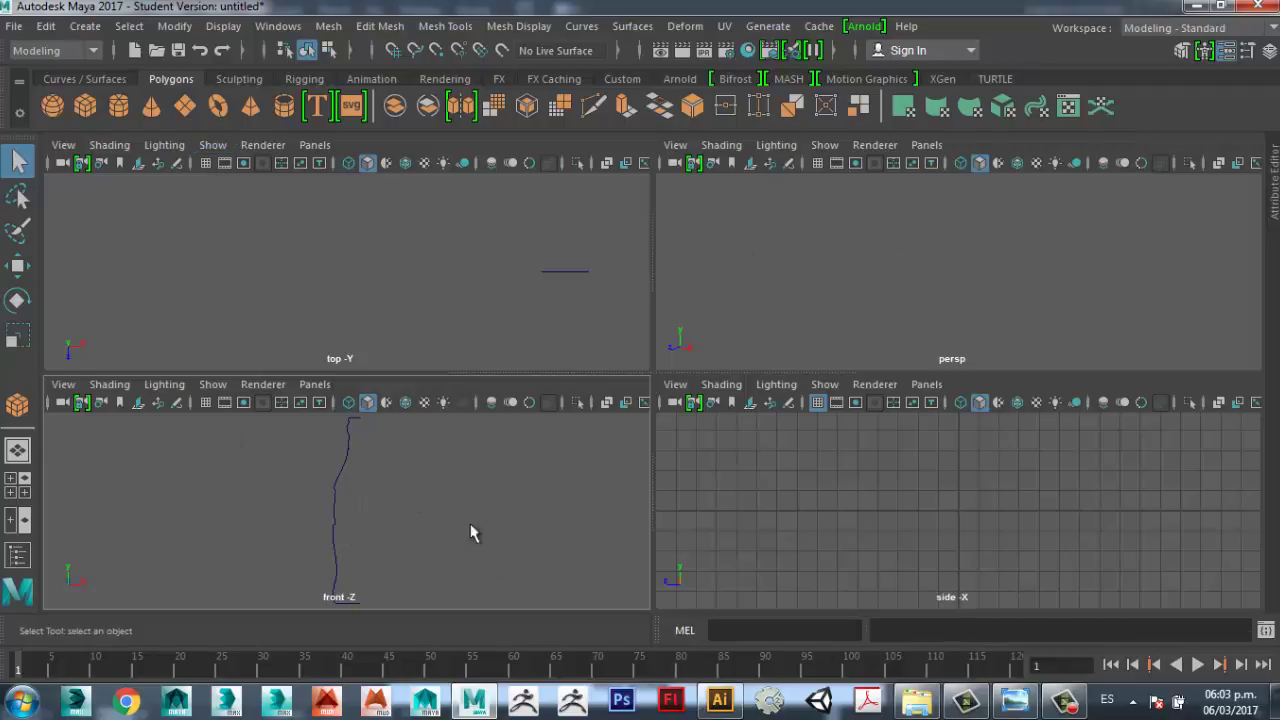
- In the enlarged front view, select the imported bottle curve and move its pivot near the inner end of its top line
scroll(405, 505, up, 2)
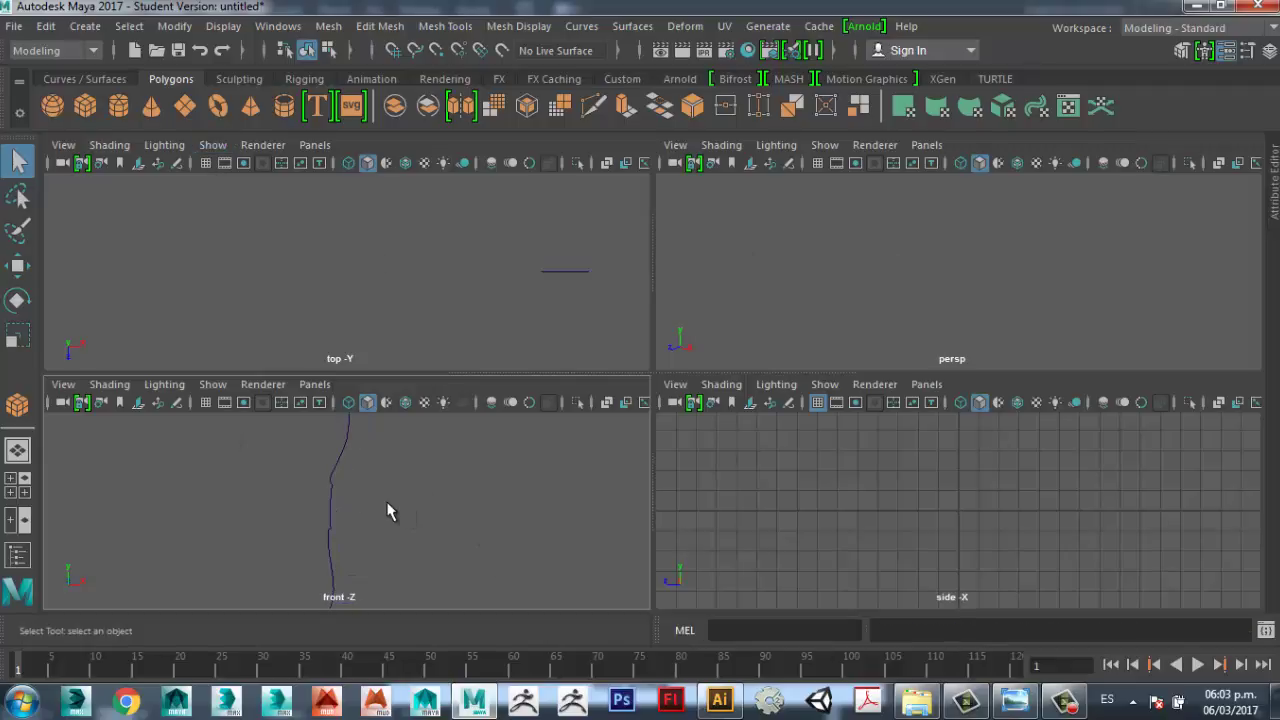
key(space)
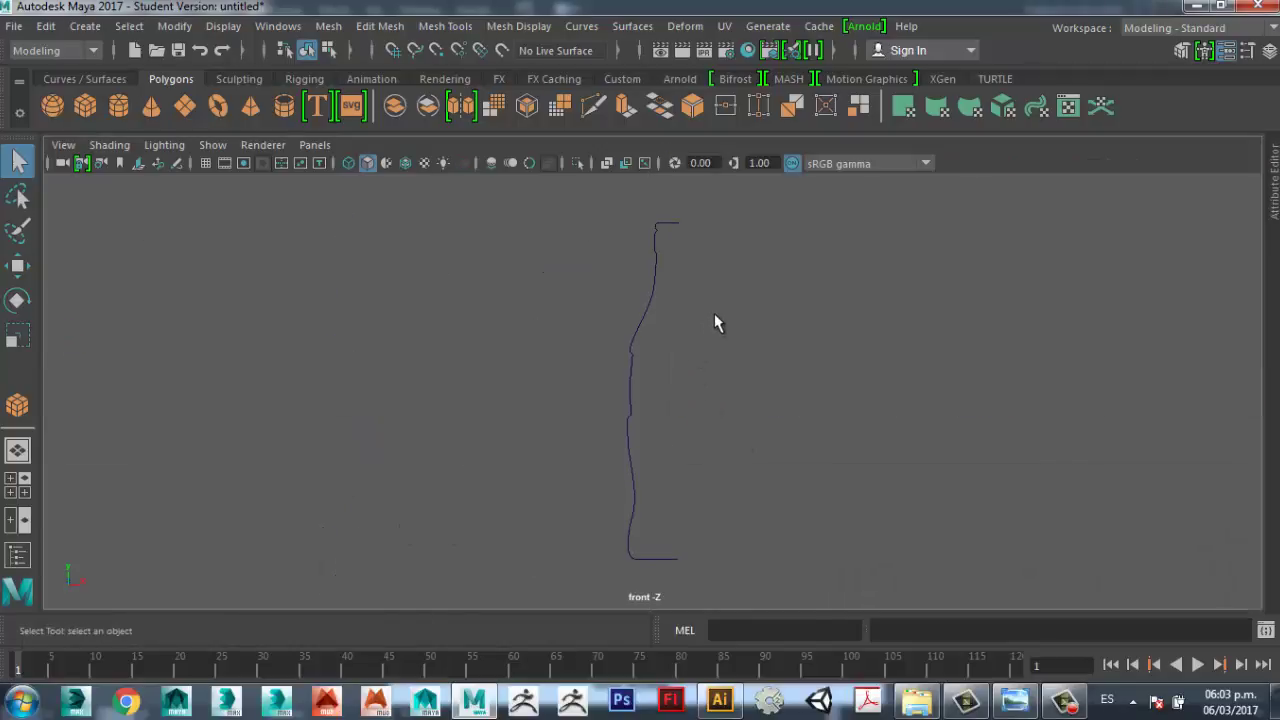
drag(669, 349, 588, 406)
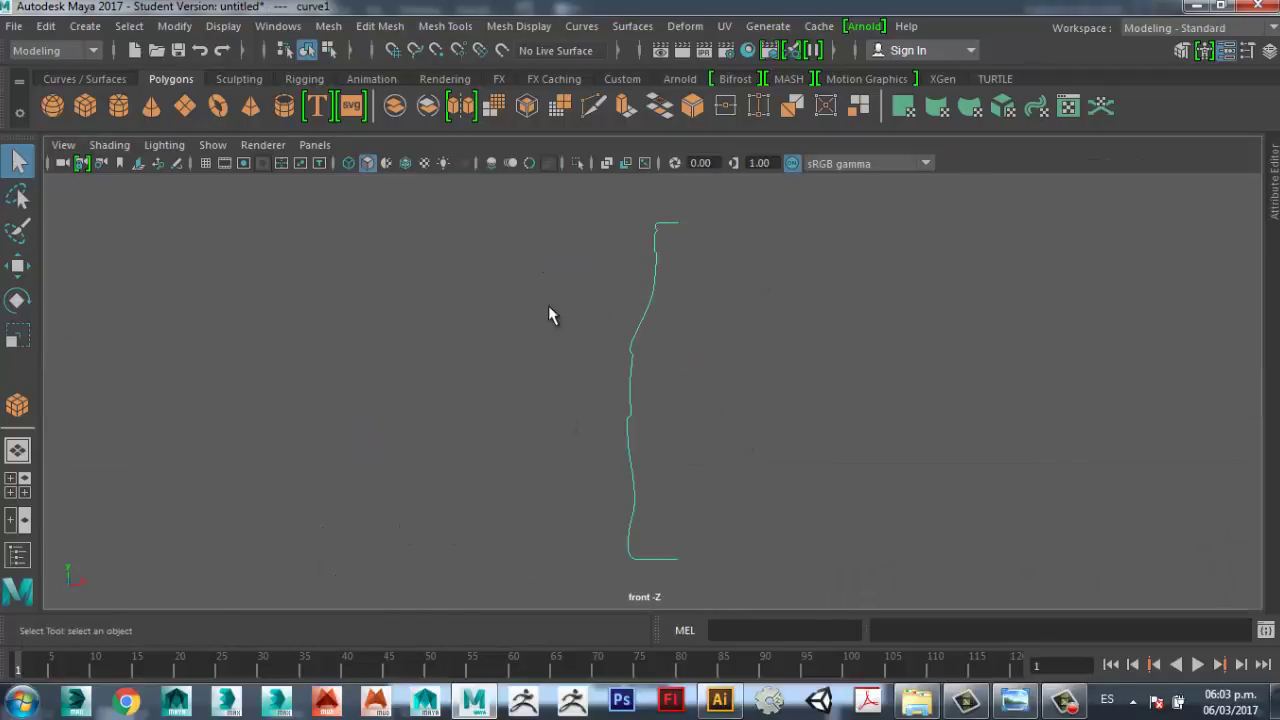
click(18, 265)
alt+right_drag(580, 510, 369, 346)
alt+right_drag(620, 390, 560, 374)
alt+middle_drag(555, 373, 452, 426)
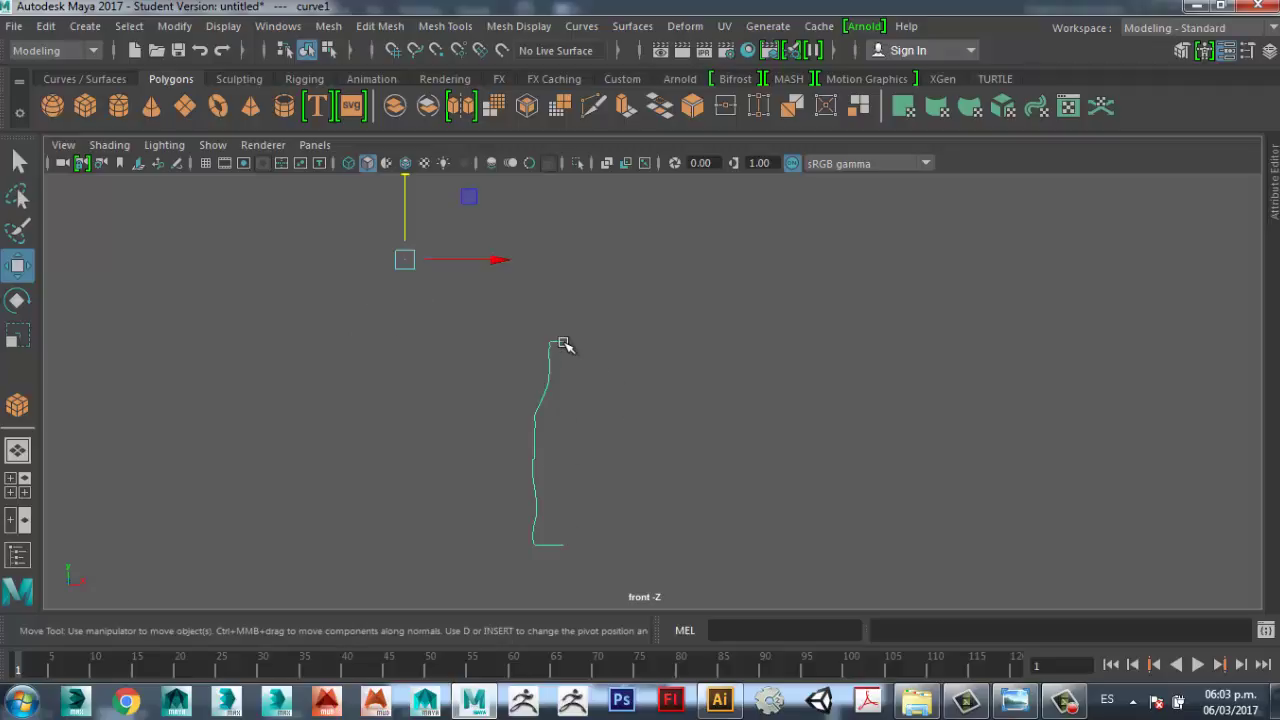
key(d)
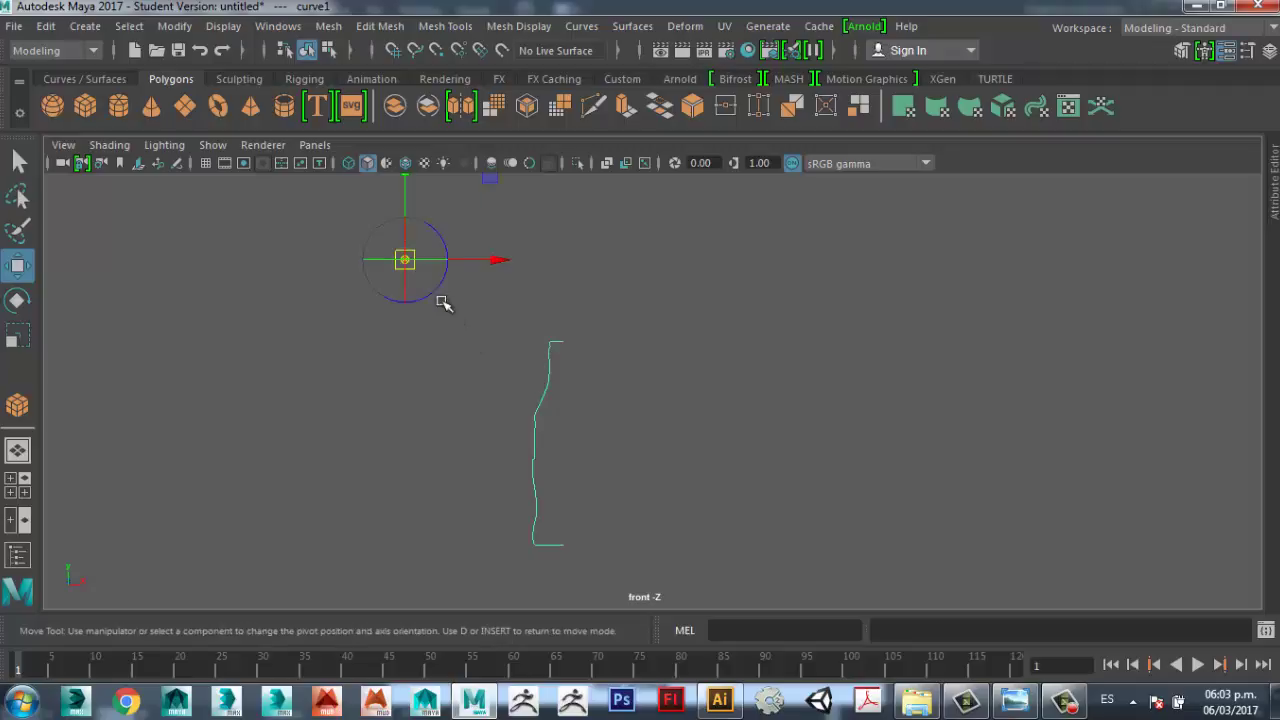
drag(412, 262, 563, 345)
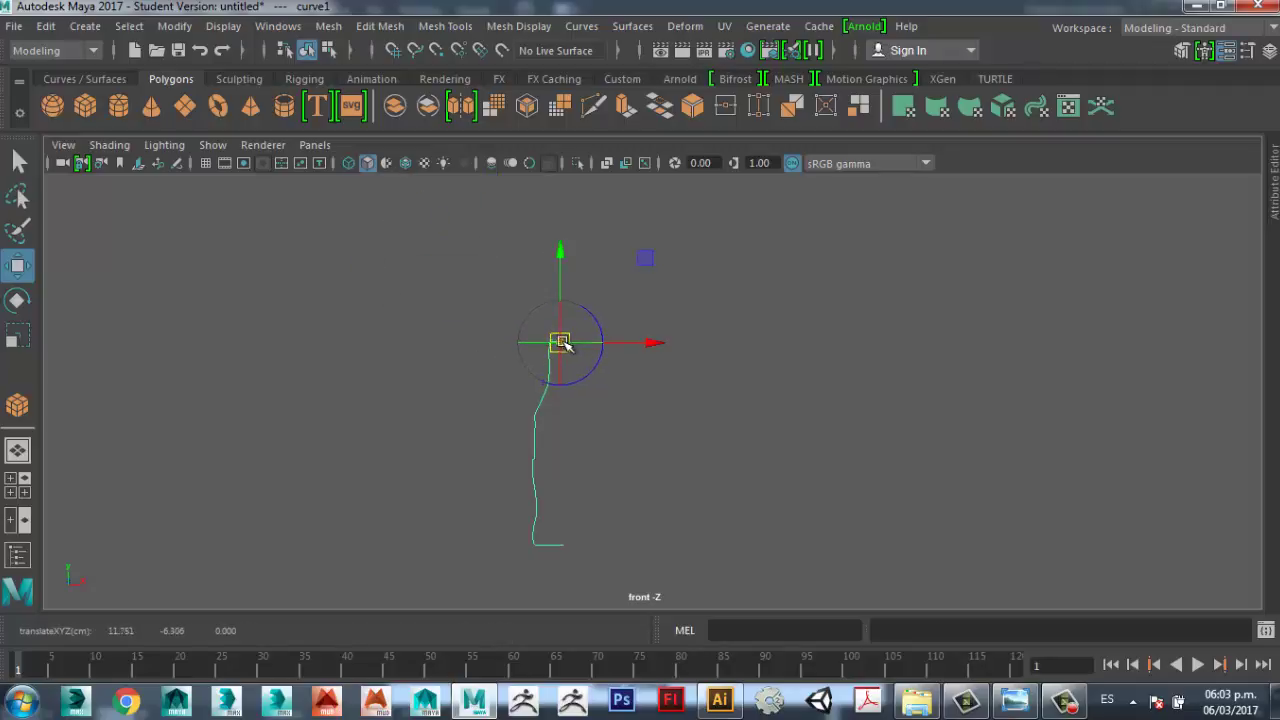
- Refine the pivot's position so it sits exactly on the open end of the curve's top line
scroll(597, 343, up, 2)
alt+right_drag(600, 345, 721, 511)
alt+right_drag(568, 278, 791, 577)
alt+middle_drag(478, 304, 704, 519)
alt+right_drag(690, 510, 797, 666)
alt+right_drag(466, 408, 576, 560)
alt+middle_drag(343, 396, 460, 391)
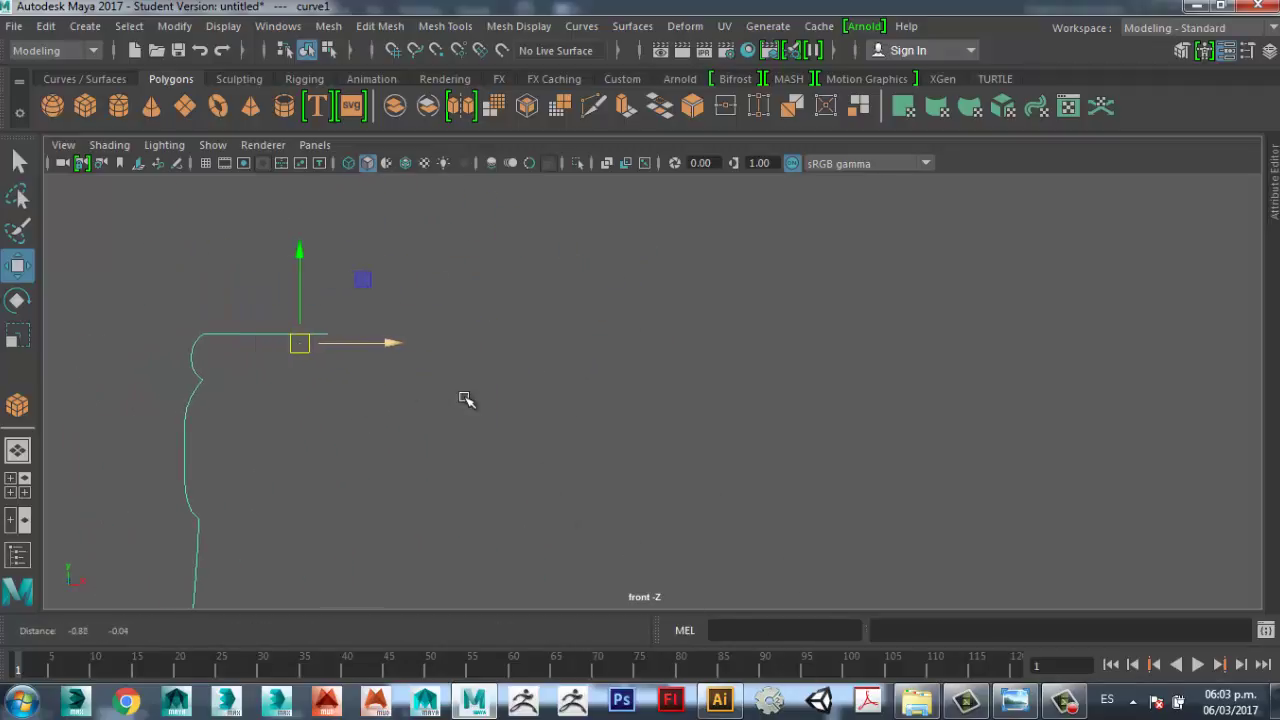
key(d)
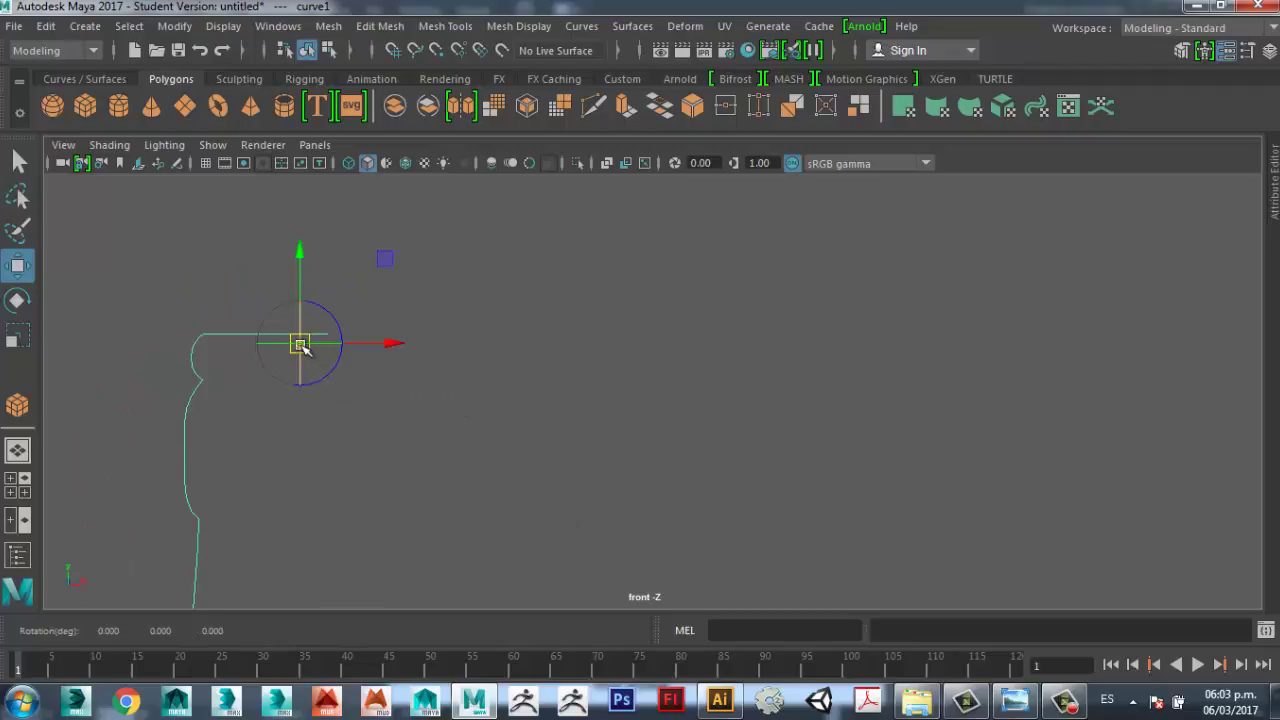
drag(300, 343, 322, 325)
key(Insert)
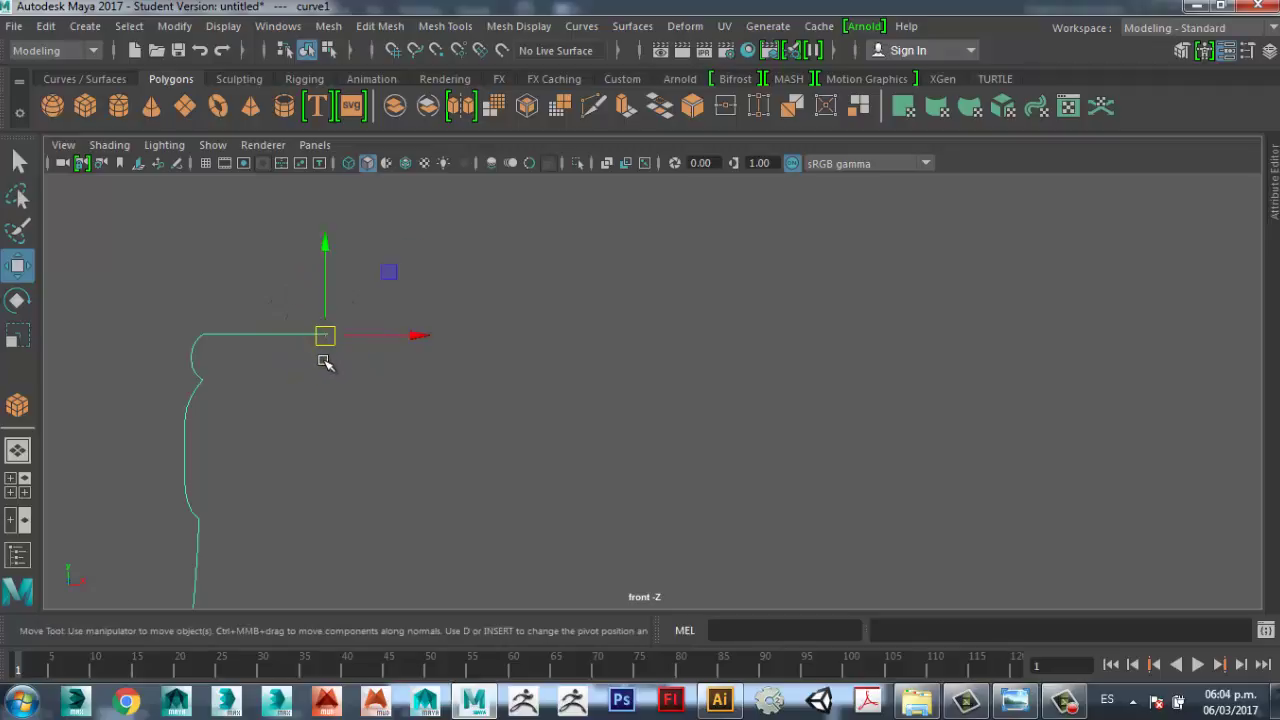
- Revolve the profile curve into a full bottle surface with the default Revolve settings and deselect the surface
key(f)
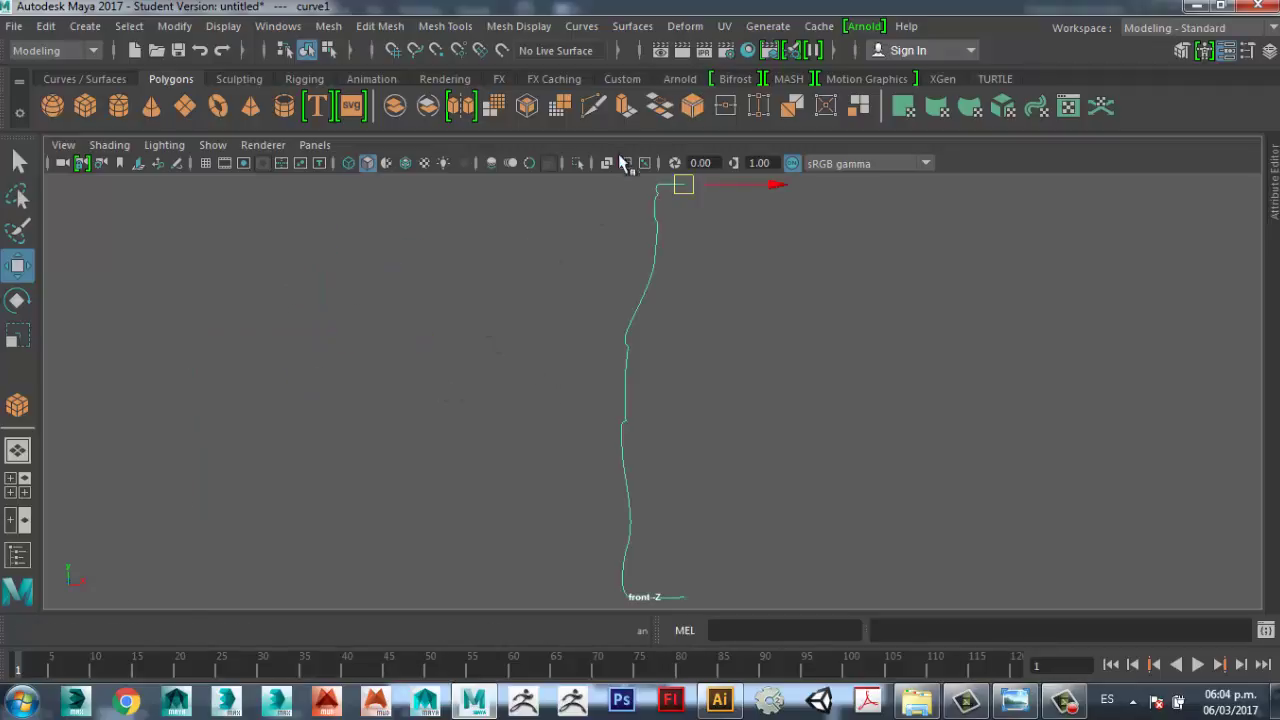
click(643, 30)
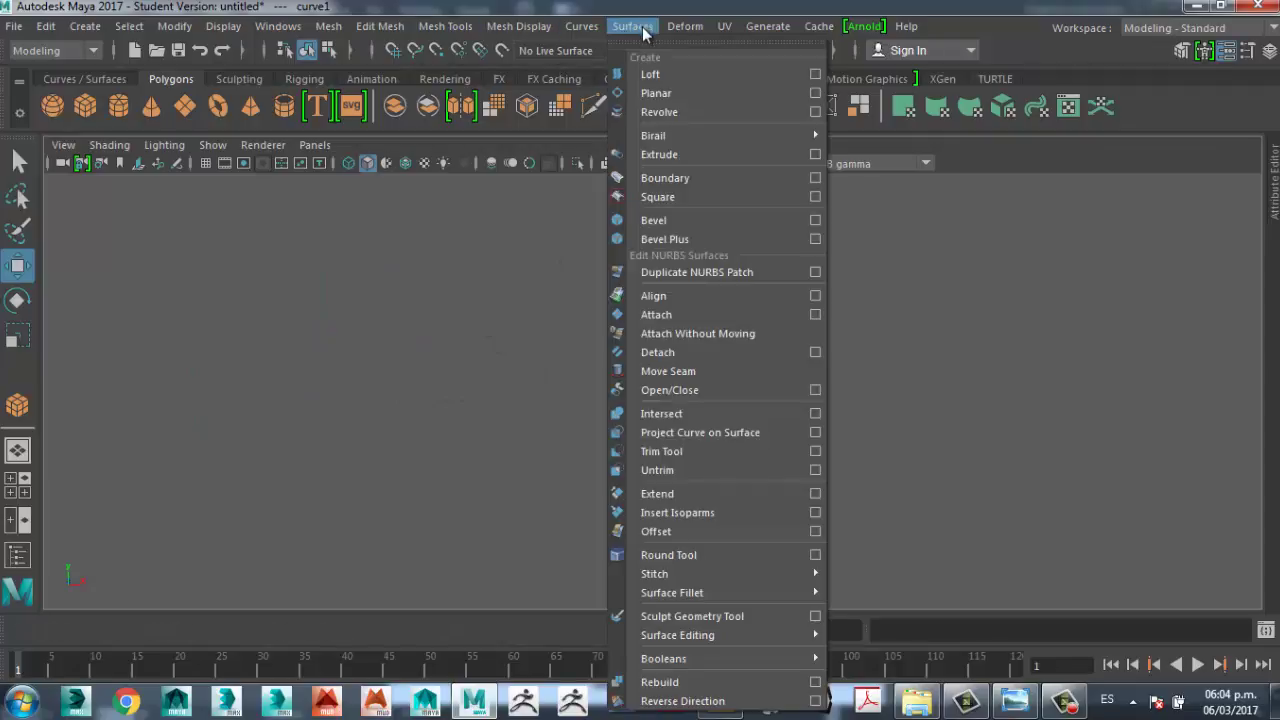
click(674, 112)
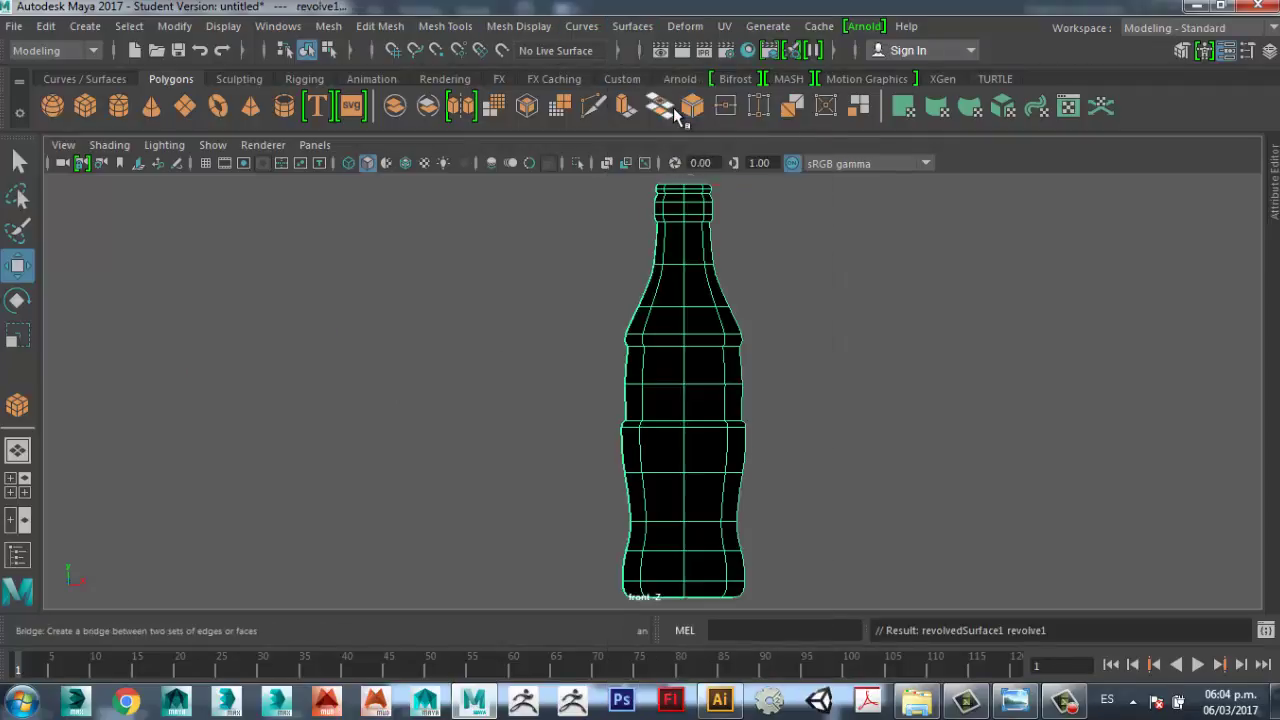
click(586, 320)
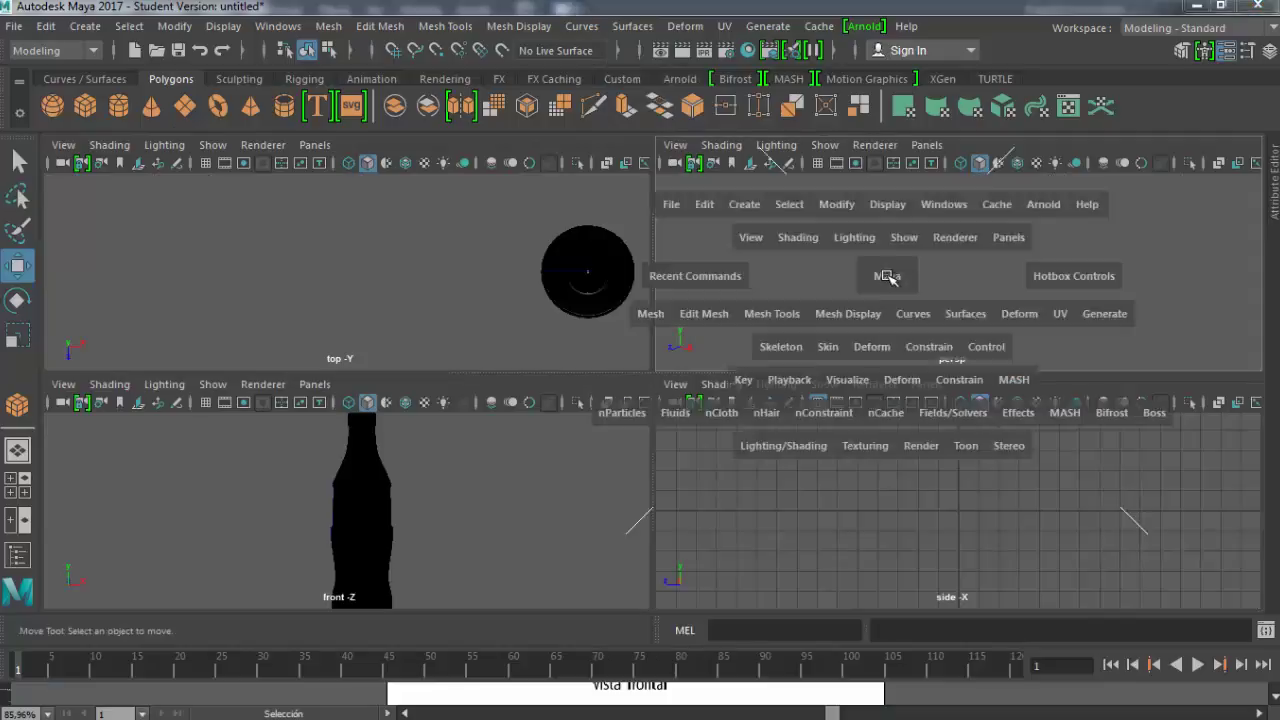
- Frame the revolved bottle in the perspective view and display its control vertices
key(space)
key(a)
click(652, 364)
alt+drag(652, 364, 630, 332)
right_click(630, 332)
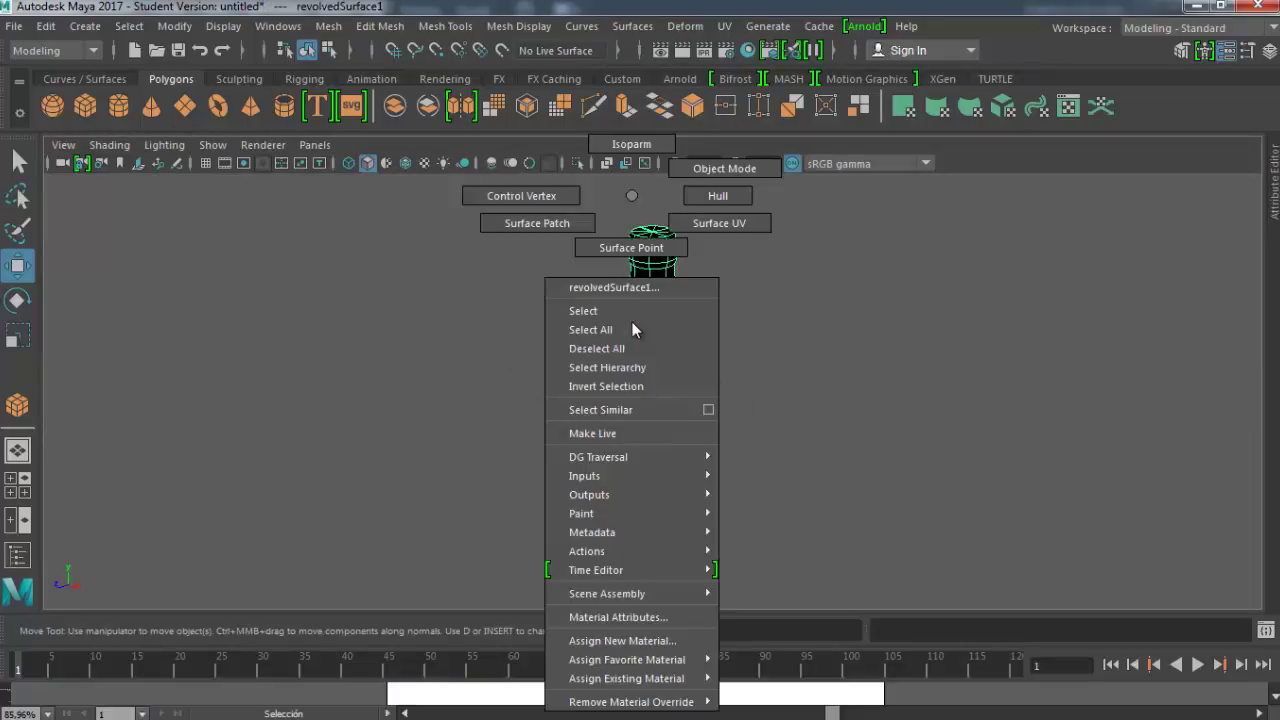
click(803, 371)
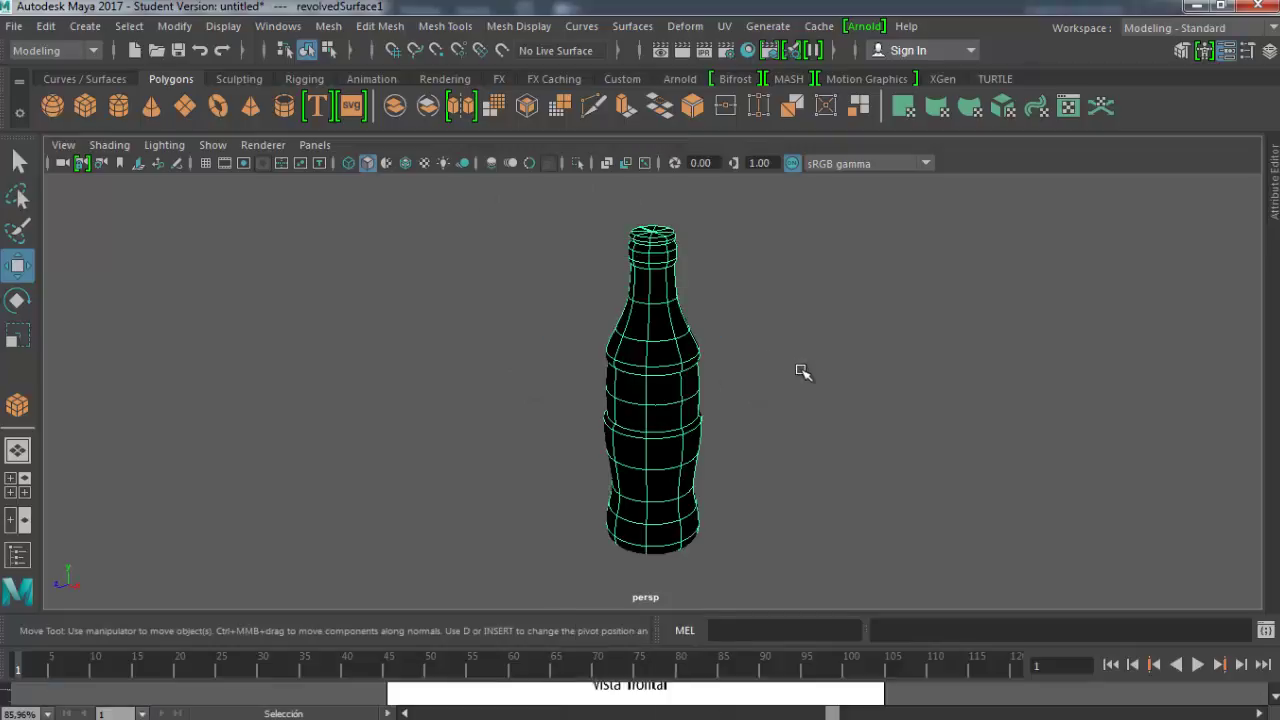
right_click(672, 356)
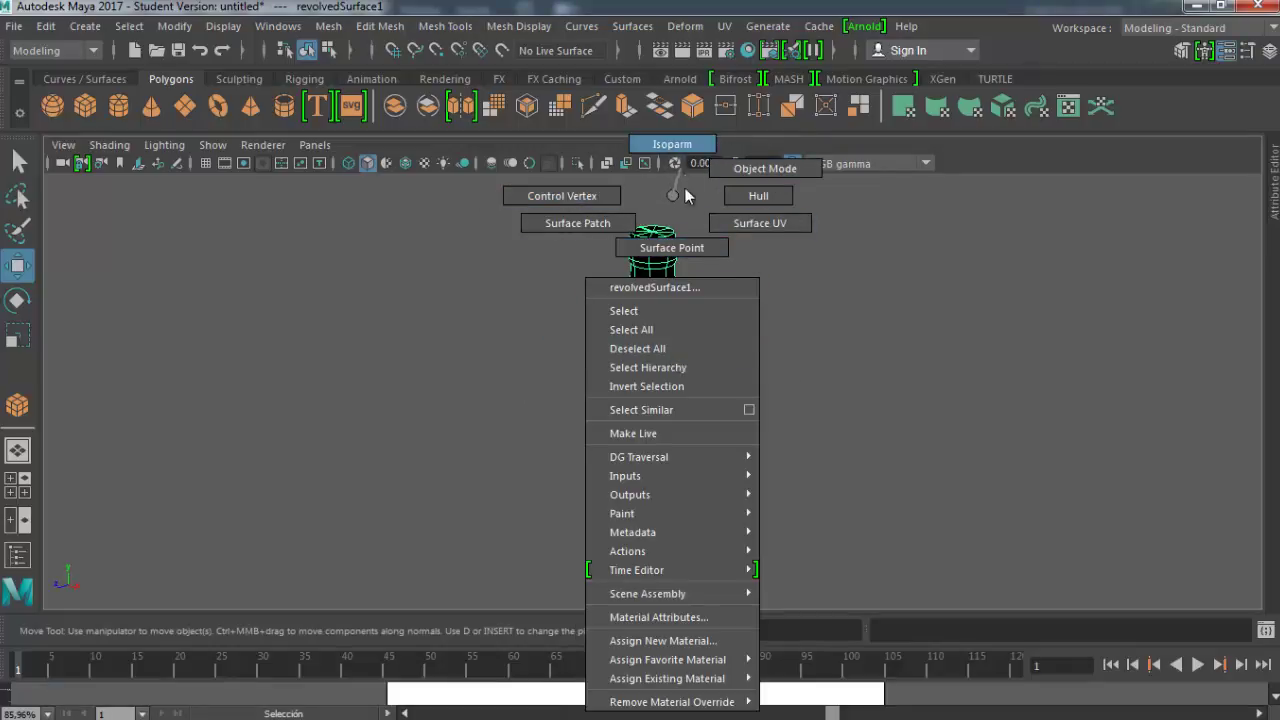
click(559, 199)
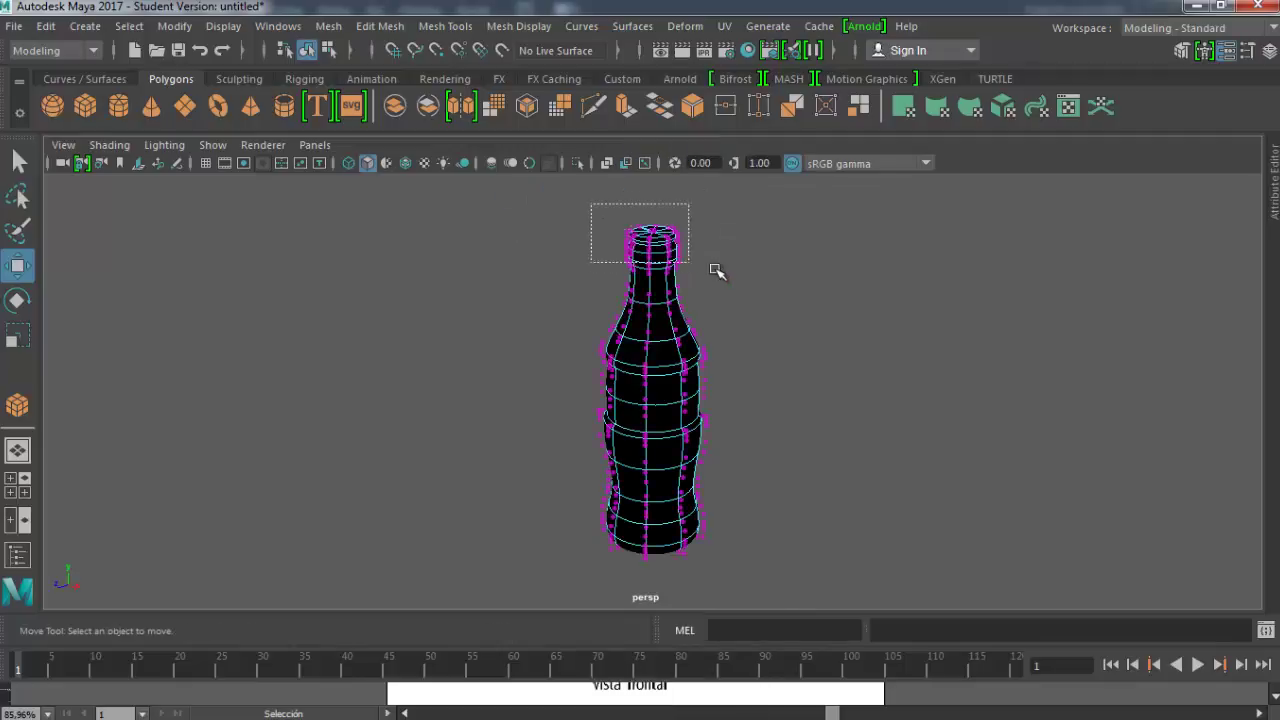
- Select the control vertices around the bottle's mouth, then move and rotate them sideways to bend the neck
drag(720, 281, 612, 214)
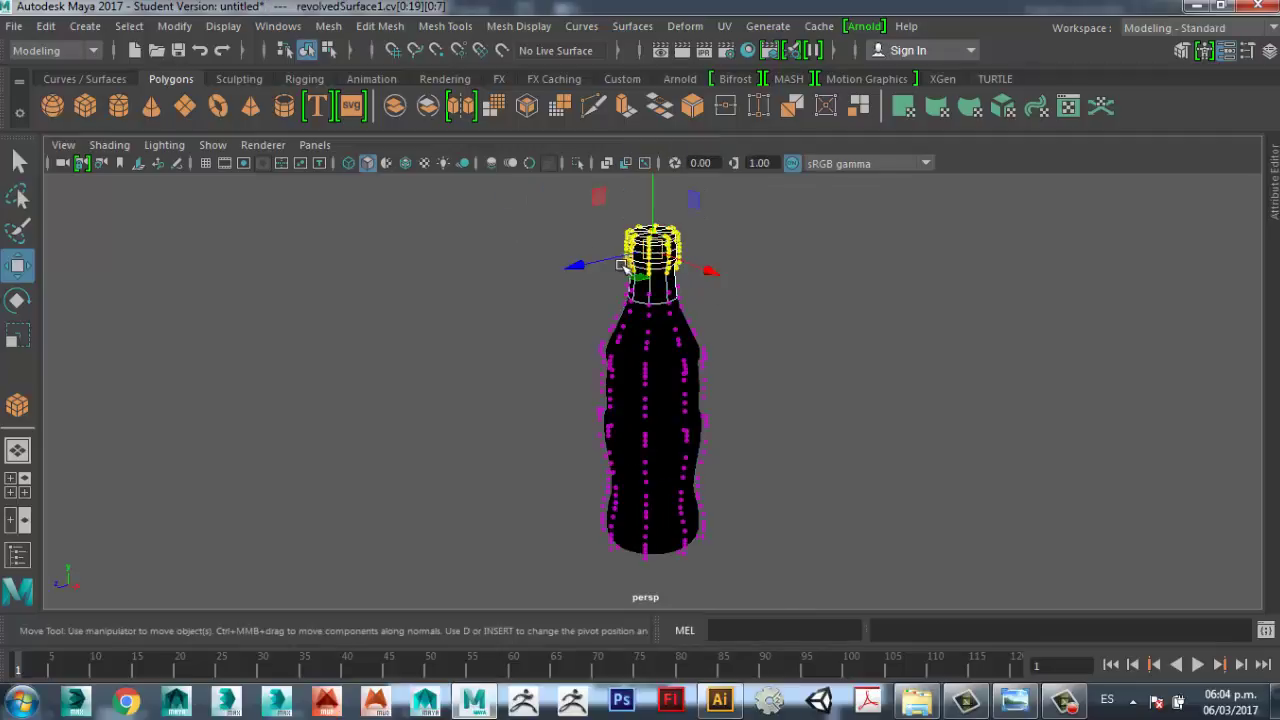
mouse_move(608, 260)
mouse_down()
mouse_move(532, 272)
mouse_move(718, 234)
mouse_move(632, 262)
mouse_up()
key(e)
mouse_move(610, 212)
mouse_down()
mouse_move(662, 170)
mouse_move(596, 248)
mouse_move(642, 183)
mouse_move(625, 210)
mouse_up()
key(w)
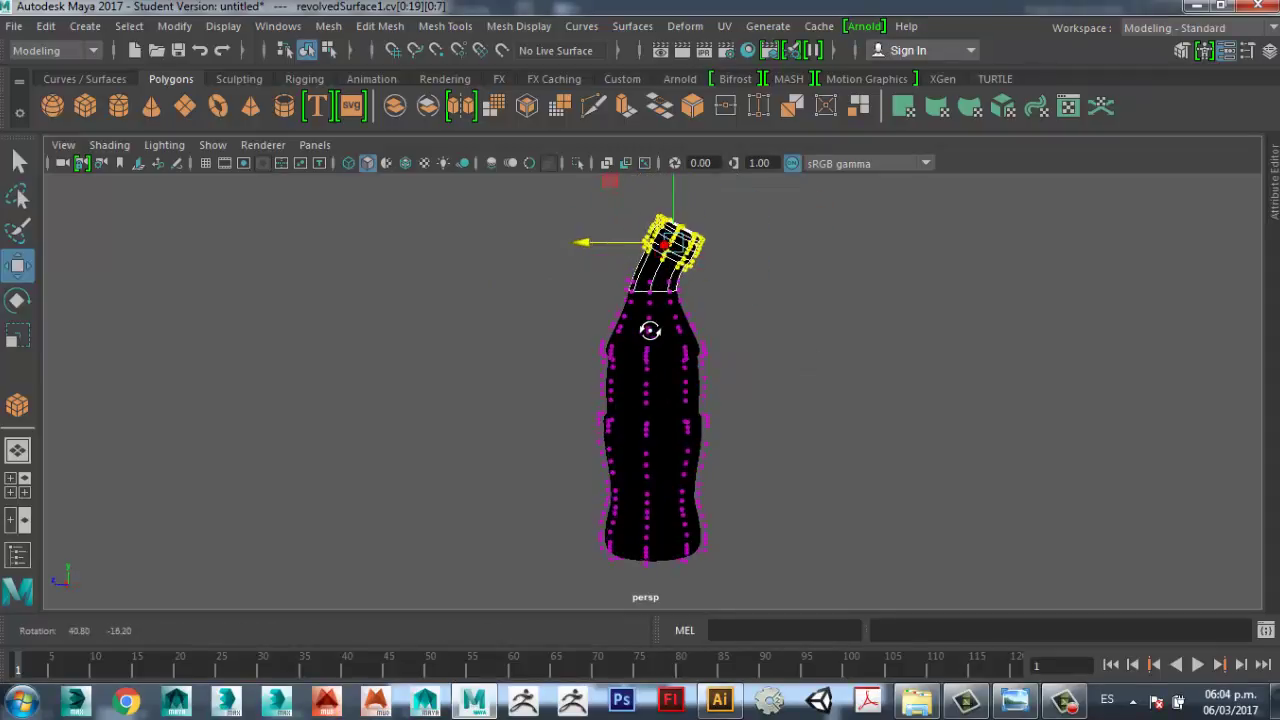
- Return the bent bottle surface to object mode and delete it, keeping the profile curve
right_drag(657, 316, 750, 166)
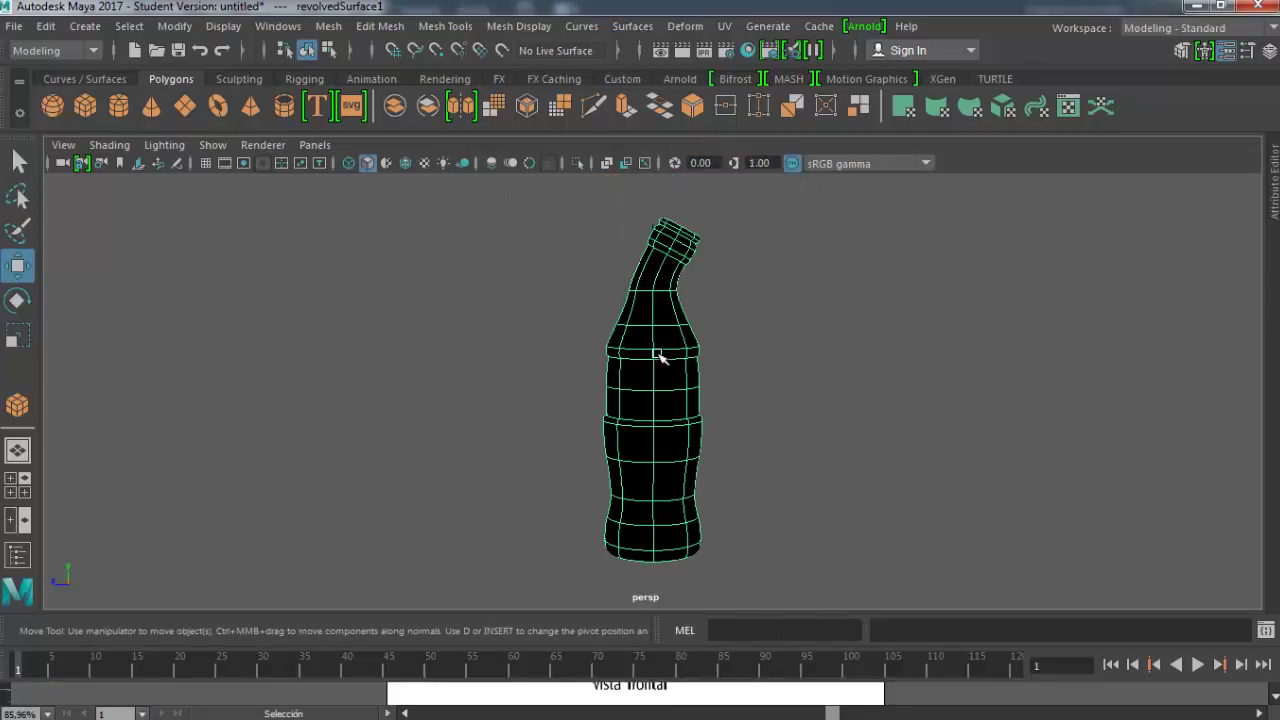
key(Delete)
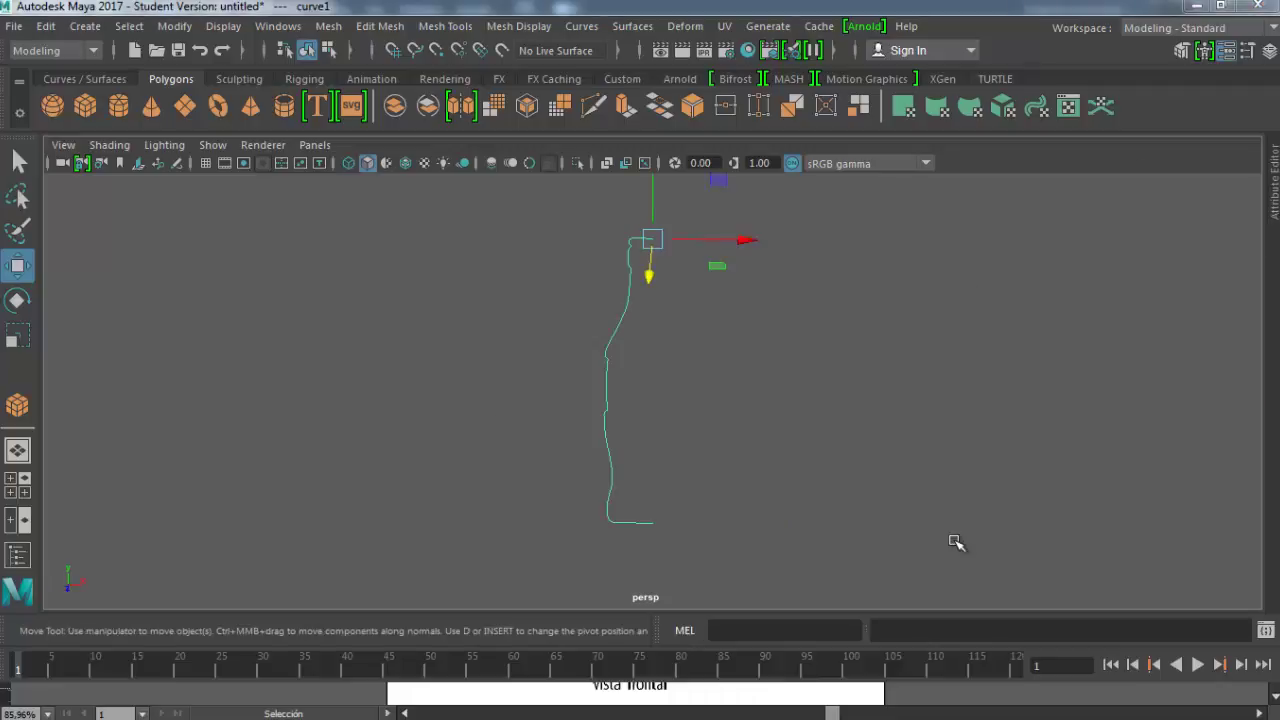
- Revolve the profile curve into a polygon mesh using quads, General tessellation, and U and V numbers of 12
drag(743, 444, 740, 408)
drag(651, 375, 550, 420)
alt+drag(611, 380, 605, 380)
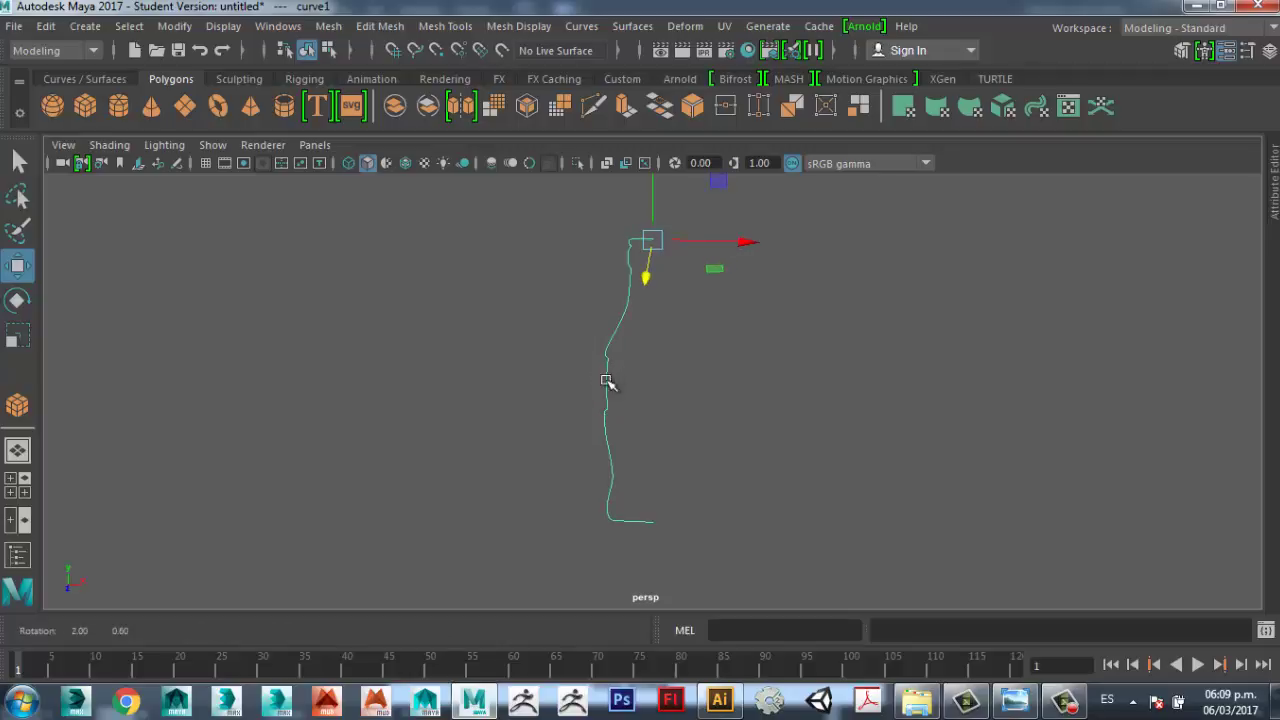
click(632, 26)
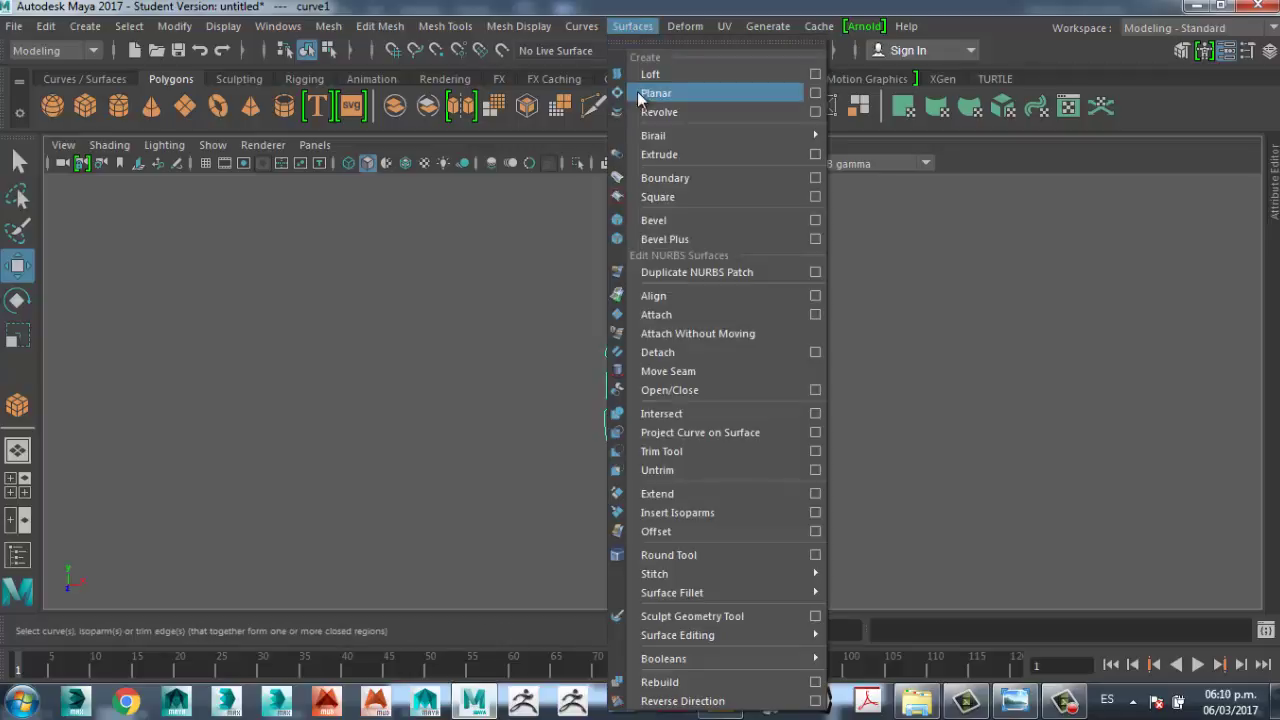
click(815, 118)
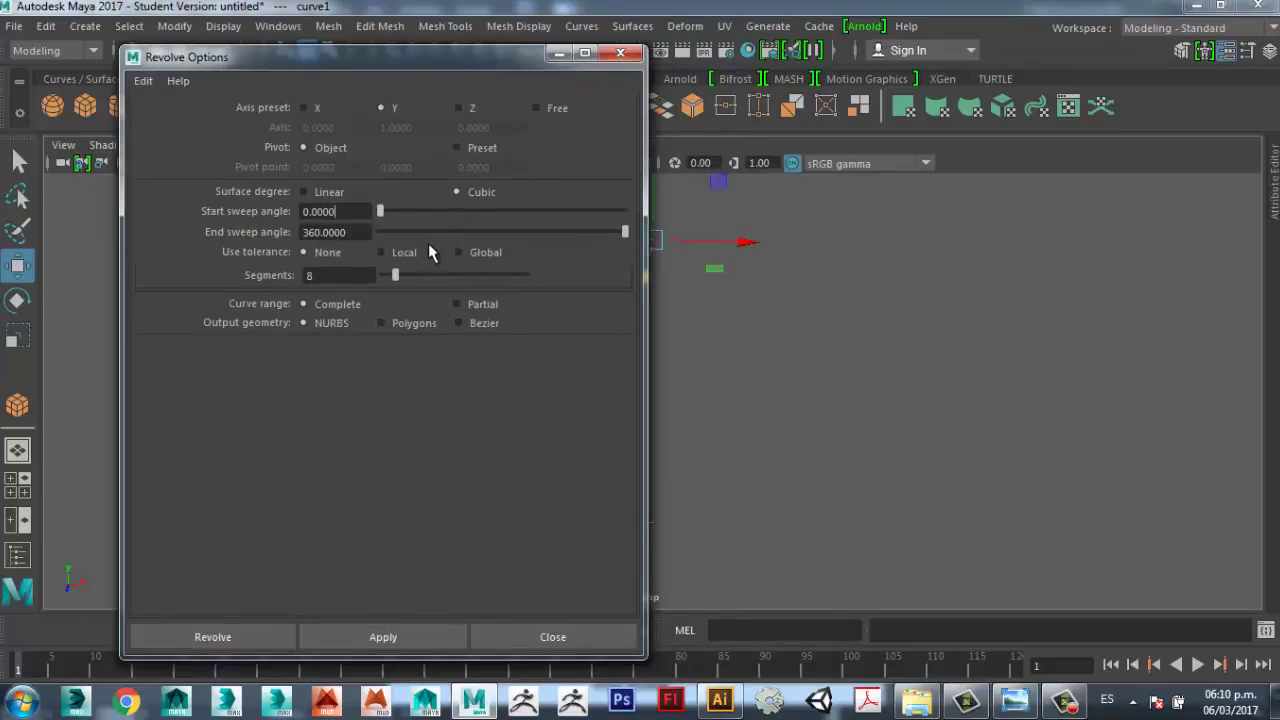
drag(377, 67, 970, 78)
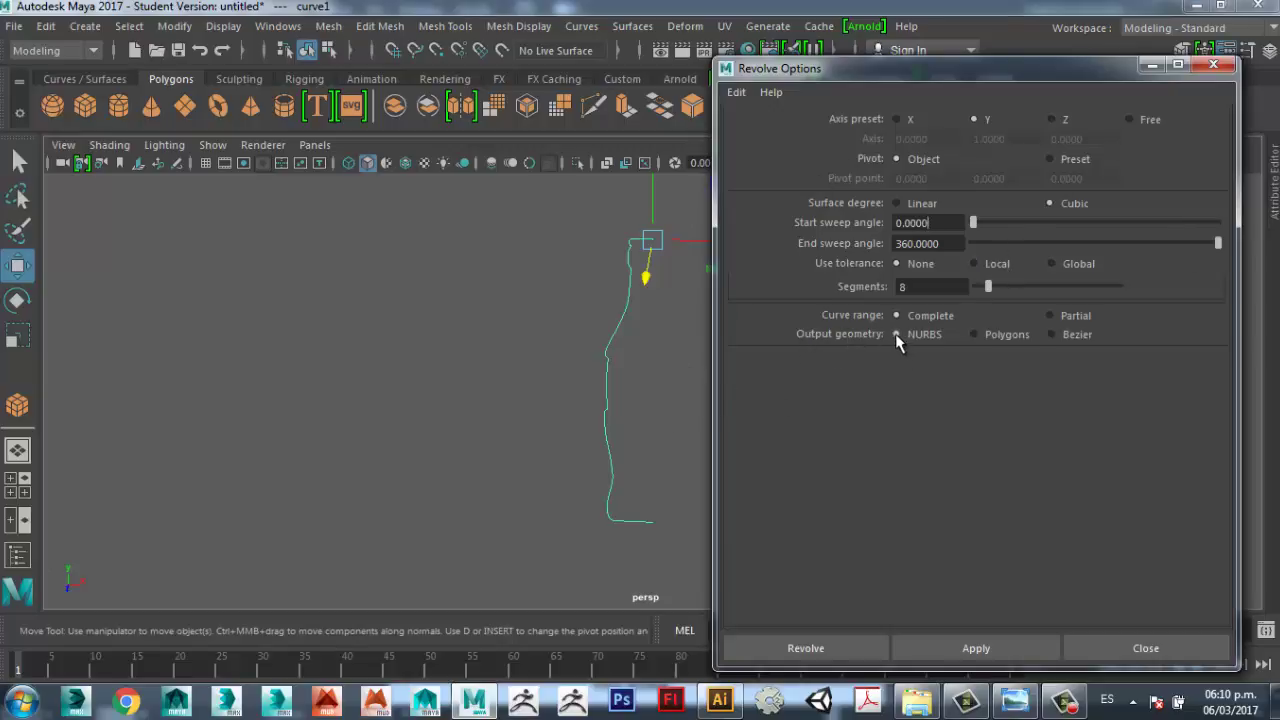
click(974, 334)
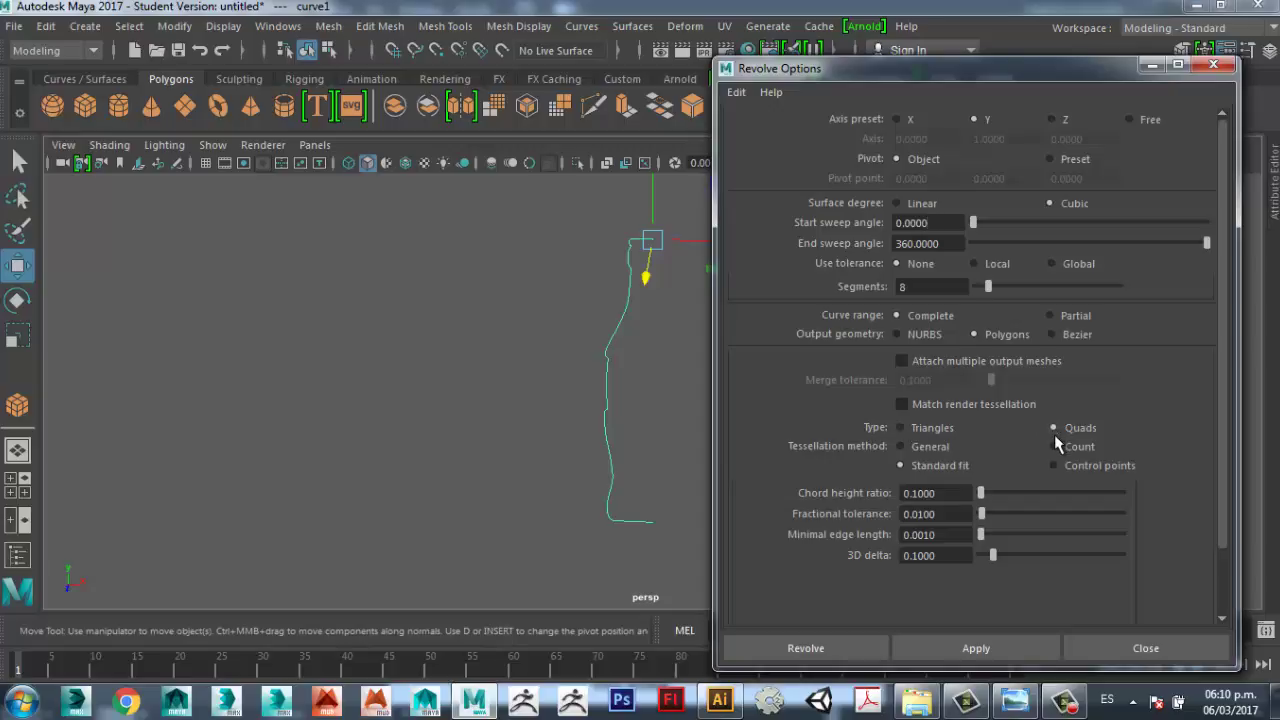
click(900, 446)
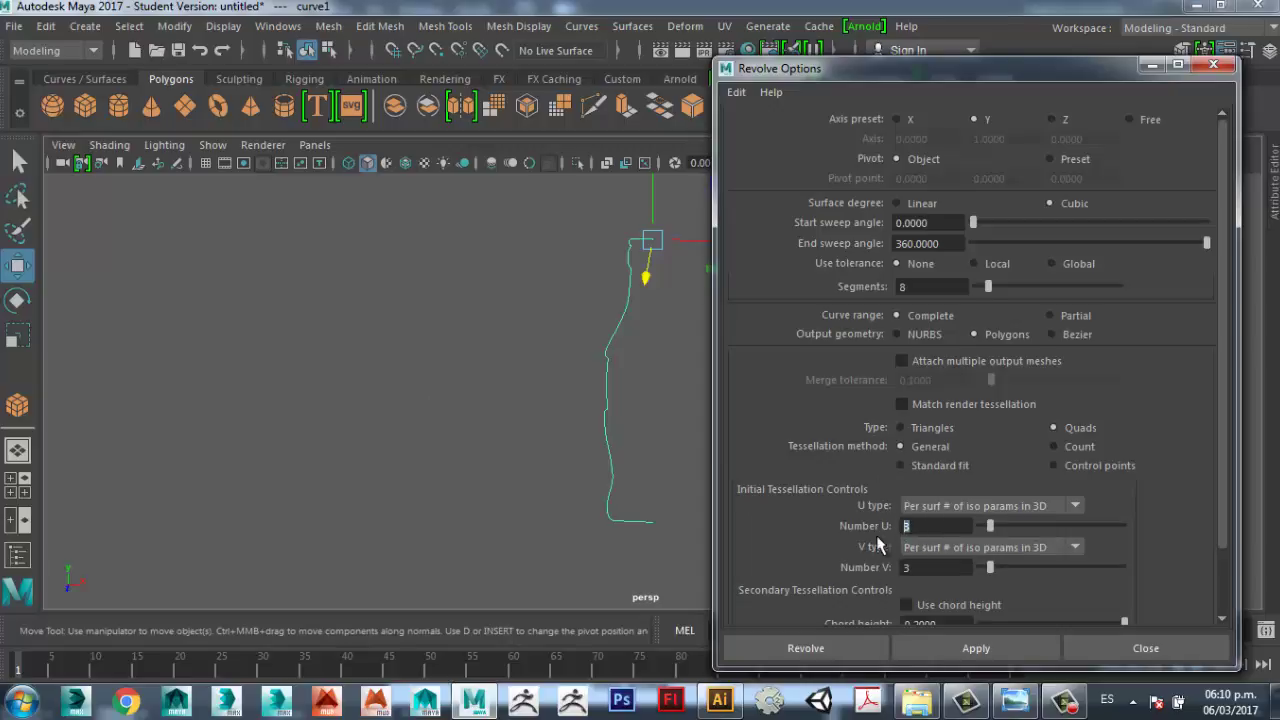
text(1212)
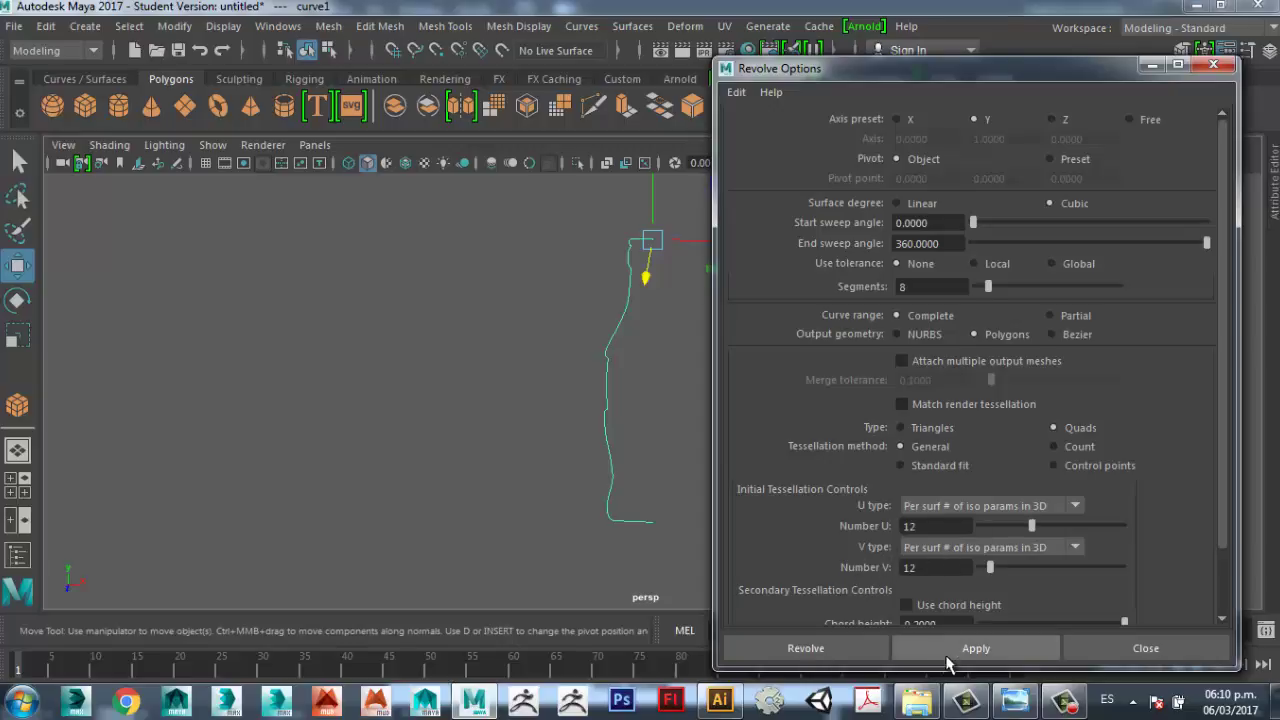
click(833, 647)
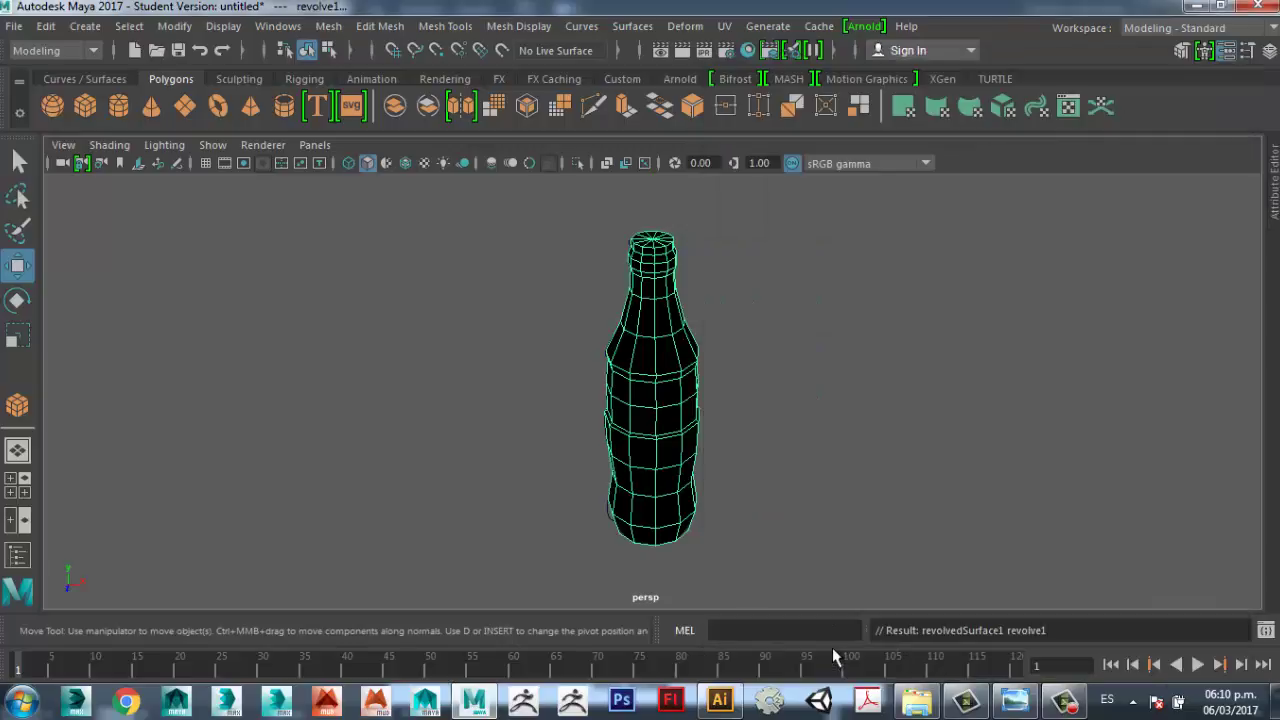
- Select the revolved polygon bottle and display its nurbsTessellate1 construction settings
click(740, 486)
click(680, 429)
alt+drag(506, 451, 629, 423)
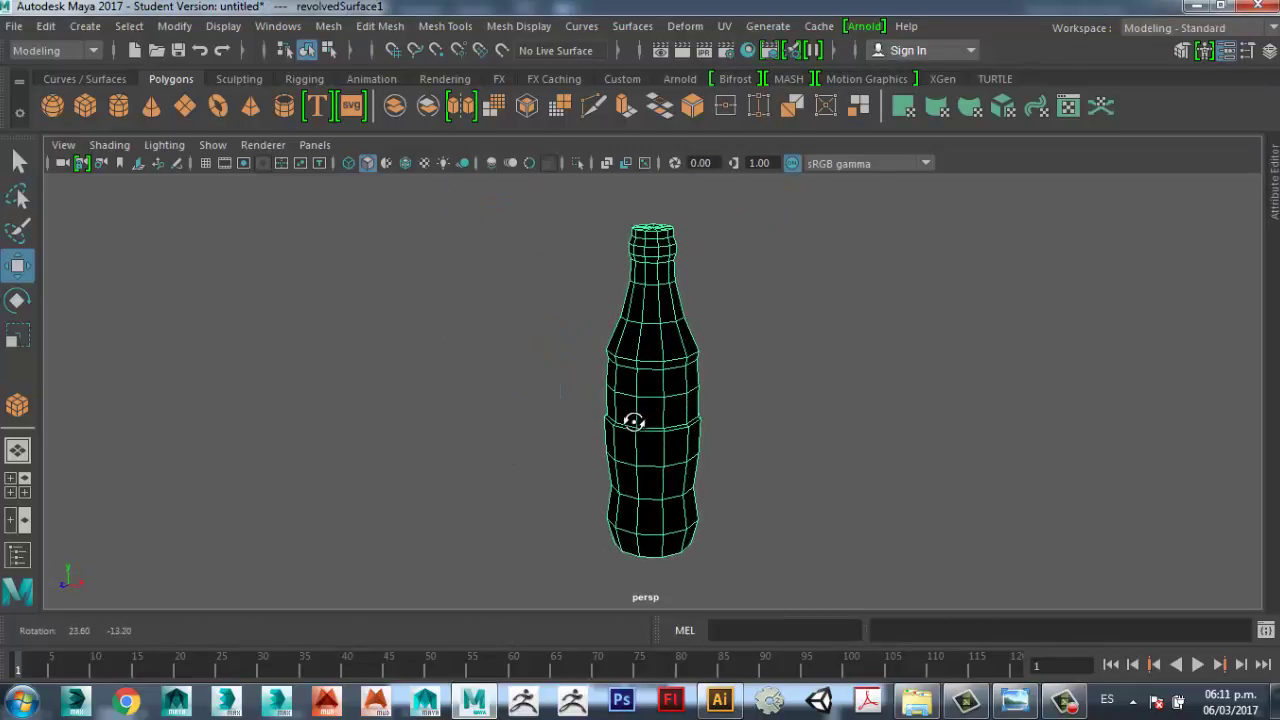
alt+drag(736, 401, 630, 450)
alt+right_drag(630, 450, 675, 487)
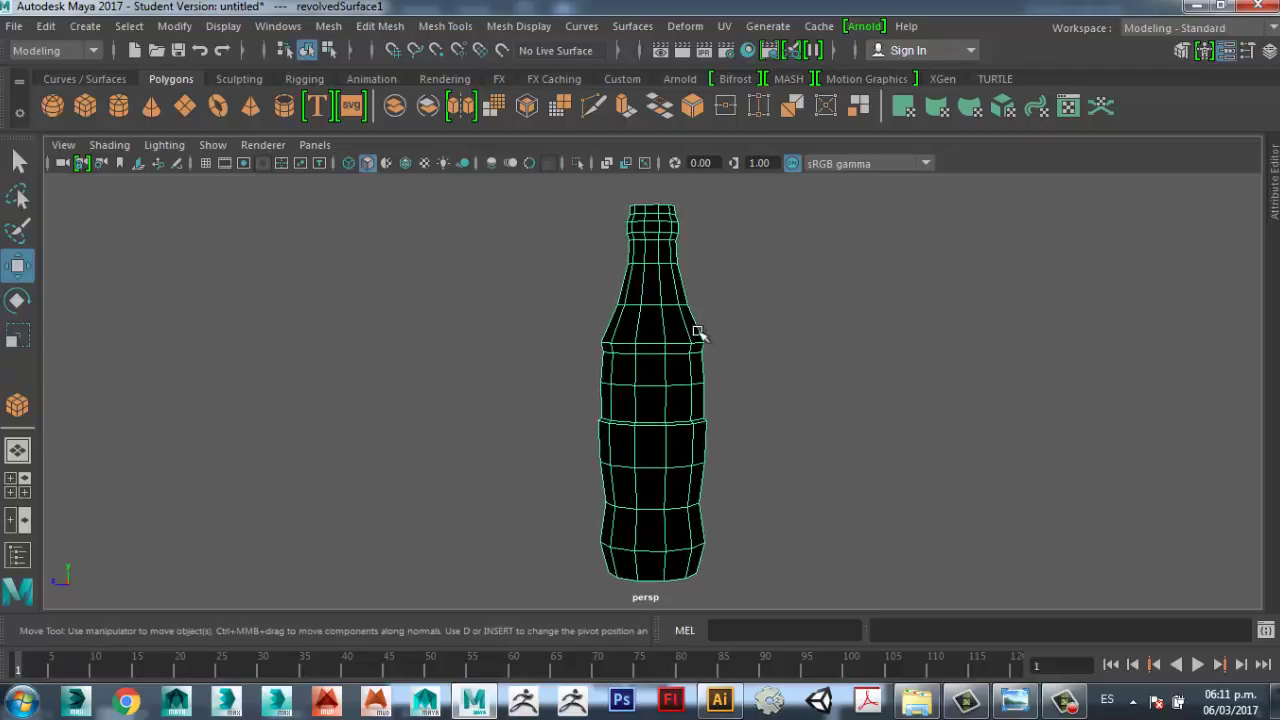
click(1269, 51)
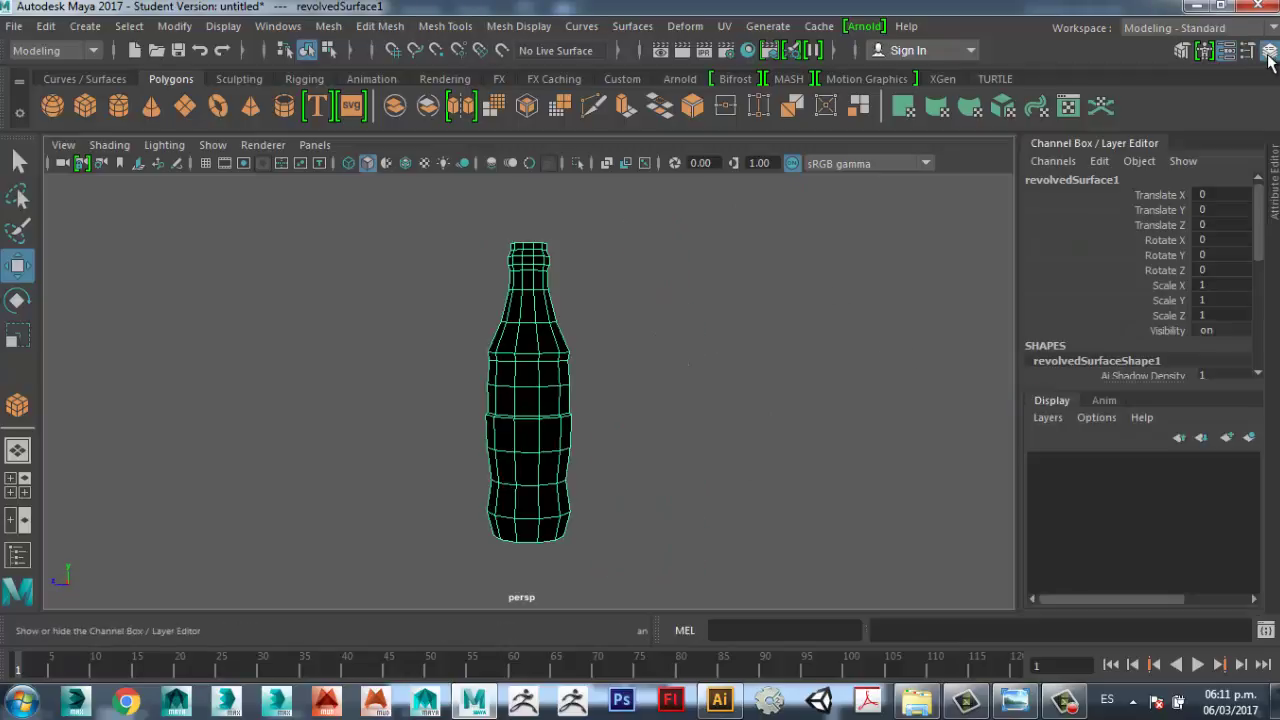
scroll(1254, 217, down, 6)
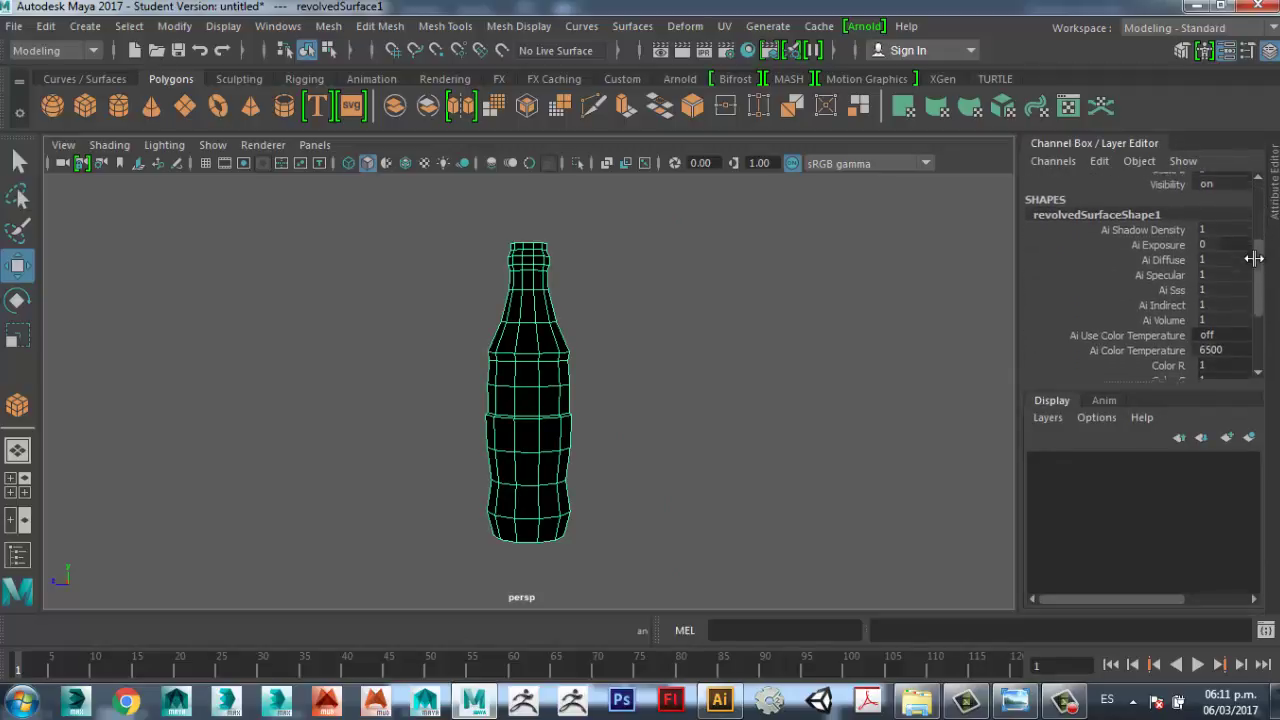
click(1068, 343)
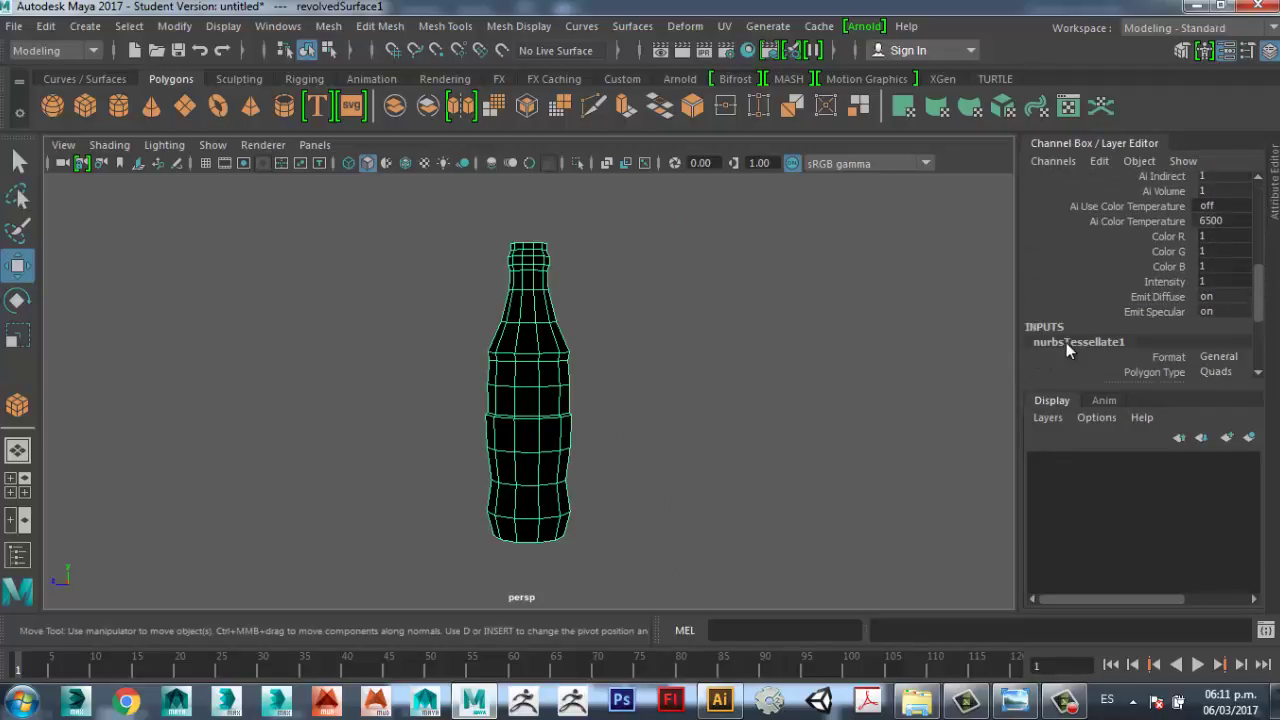
drag(1262, 296, 1258, 323)
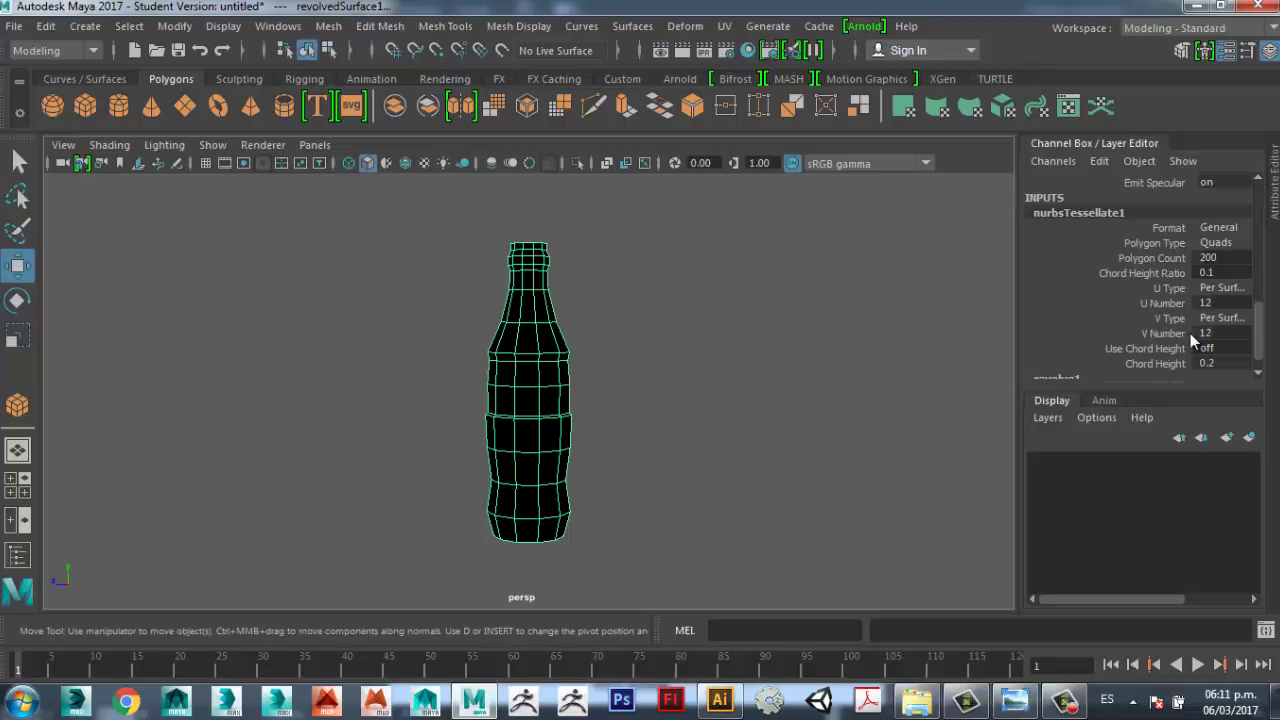
- Increase the U and V numbers of the bottle's tessellation to make the mesh denser, and deselect it
click(1162, 302)
middle_drag(714, 371, 906, 397)
click(1161, 334)
mouse_move(872, 416)
alt+mouse_down()
mouse_move(749, 440)
mouse_move(597, 423)
mouse_move(864, 288)
mouse_move(857, 437)
mouse_move(890, 408)
alt+mouse_up()
alt+right_drag(662, 359, 736, 440)
click(740, 412)
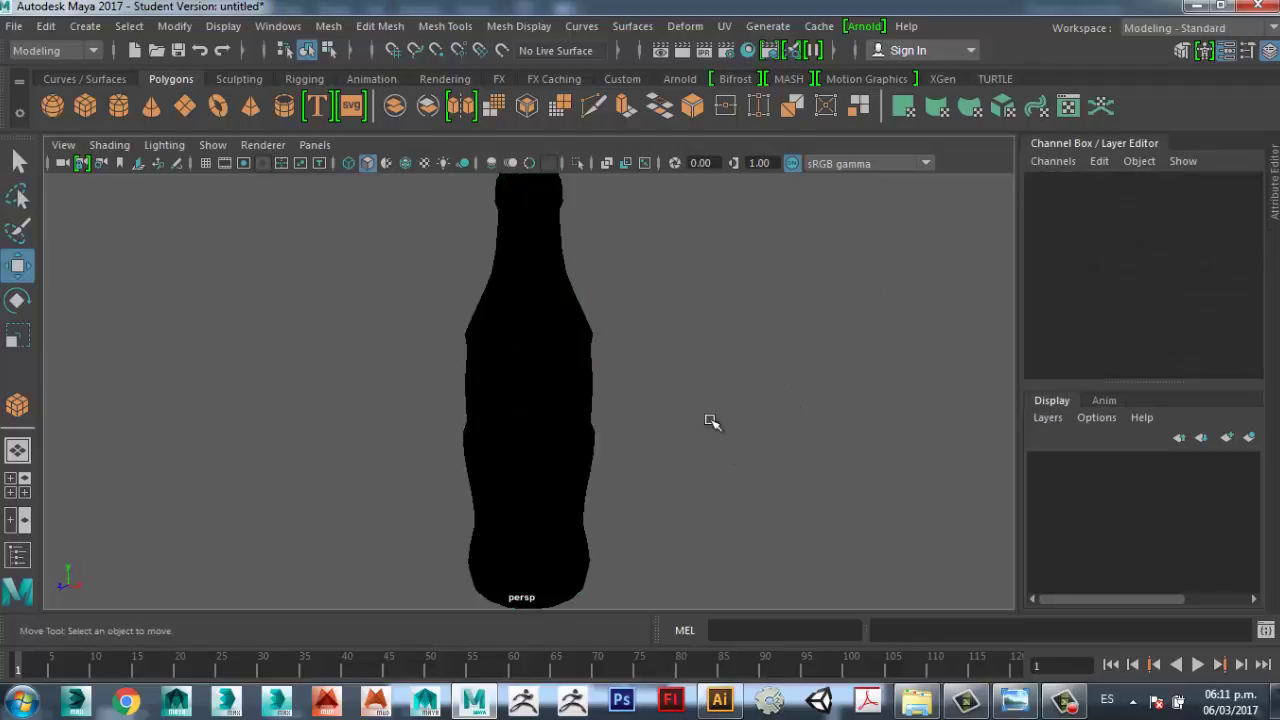
- Reverse the normals of the black-shaded bottle mesh and inspect the shaded bottle from the side
click(551, 351)
mouse_move(626, 380)
alt+mouse_down()
mouse_move(600, 351)
mouse_move(615, 360)
alt+mouse_up()
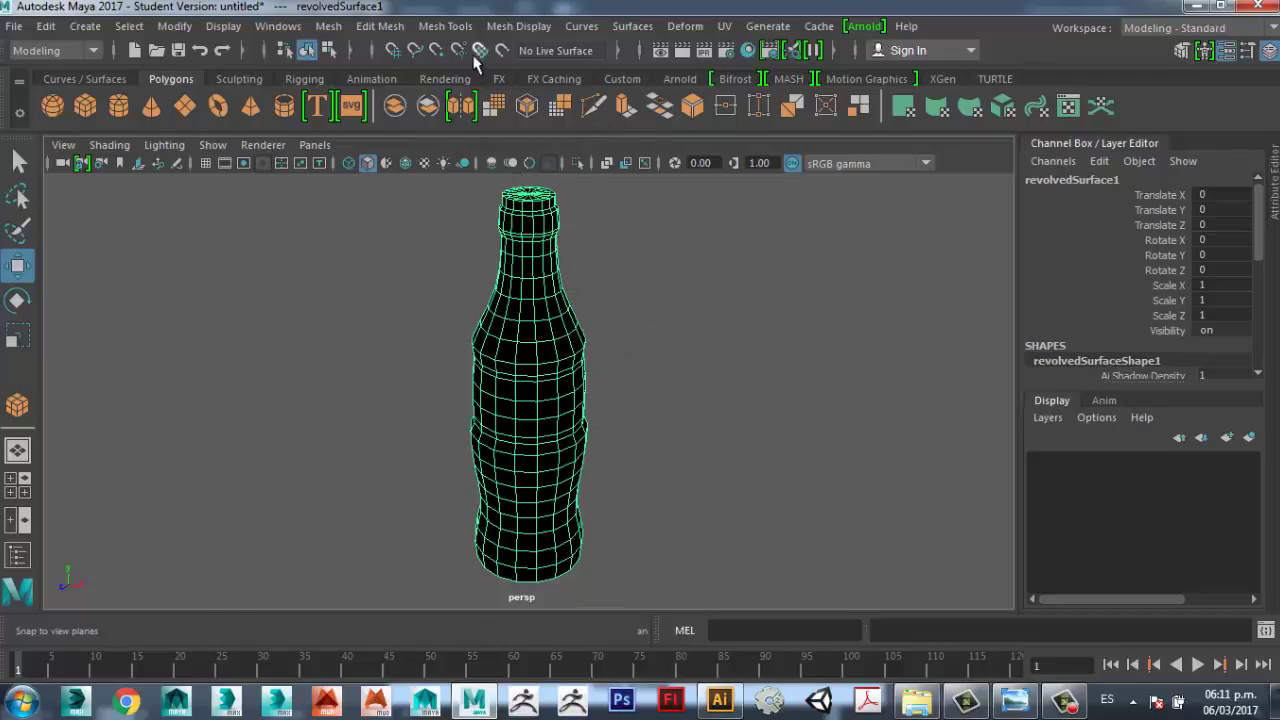
click(510, 28)
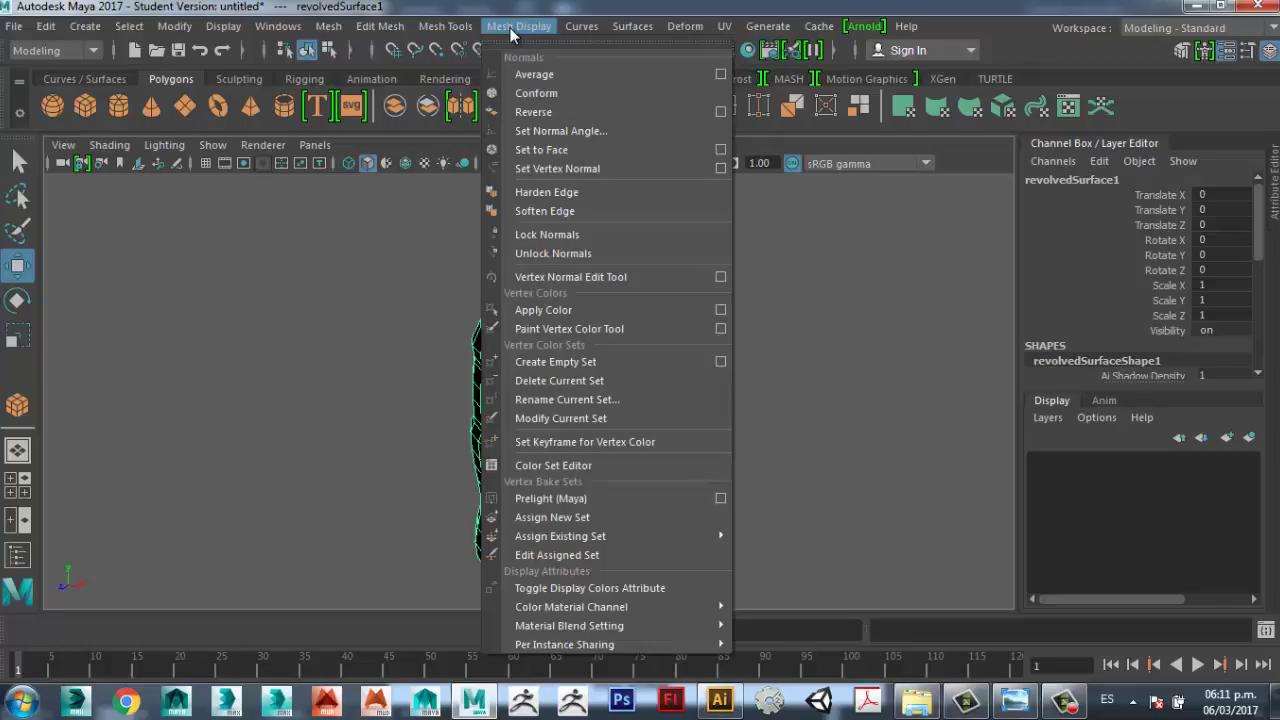
click(531, 113)
click(669, 354)
alt+drag(663, 377, 608, 360)
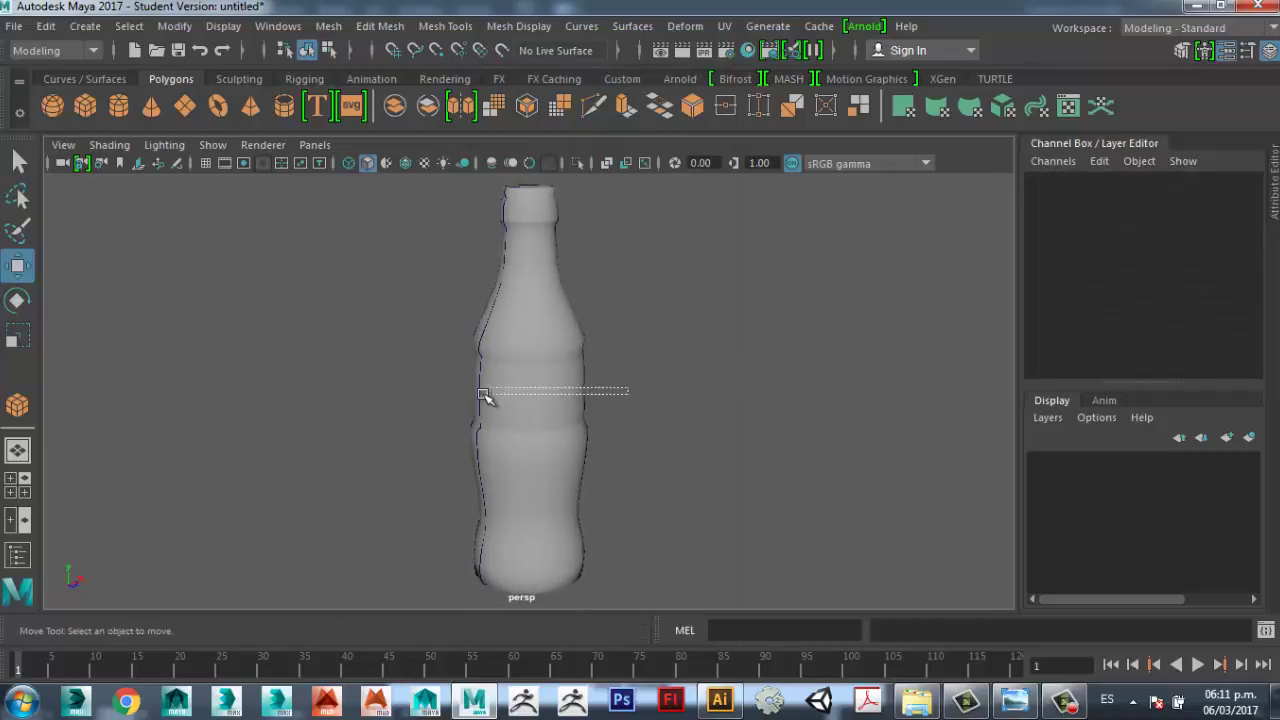
drag(484, 395, 484, 396)
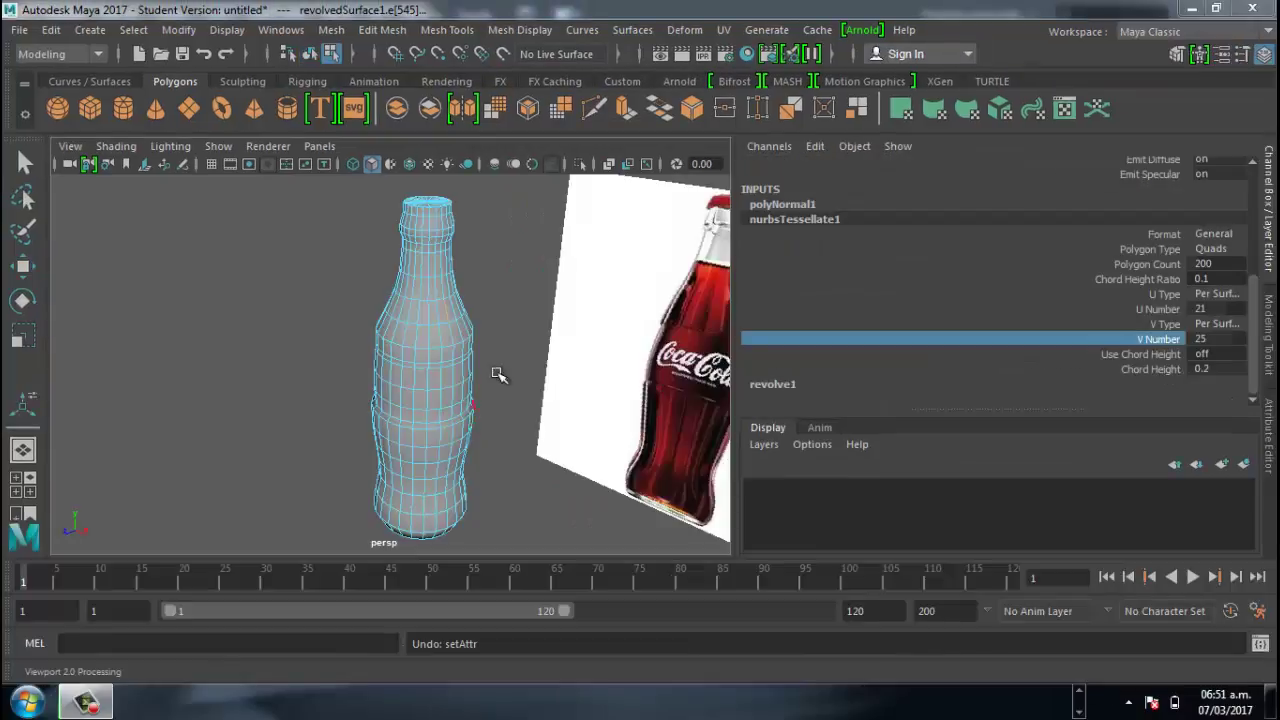
- Reduce the V number of the bottle's tessellation to get fewer, wider vertical face columns
scroll(409, 377, up, 6)
scroll(433, 379, up, 3)
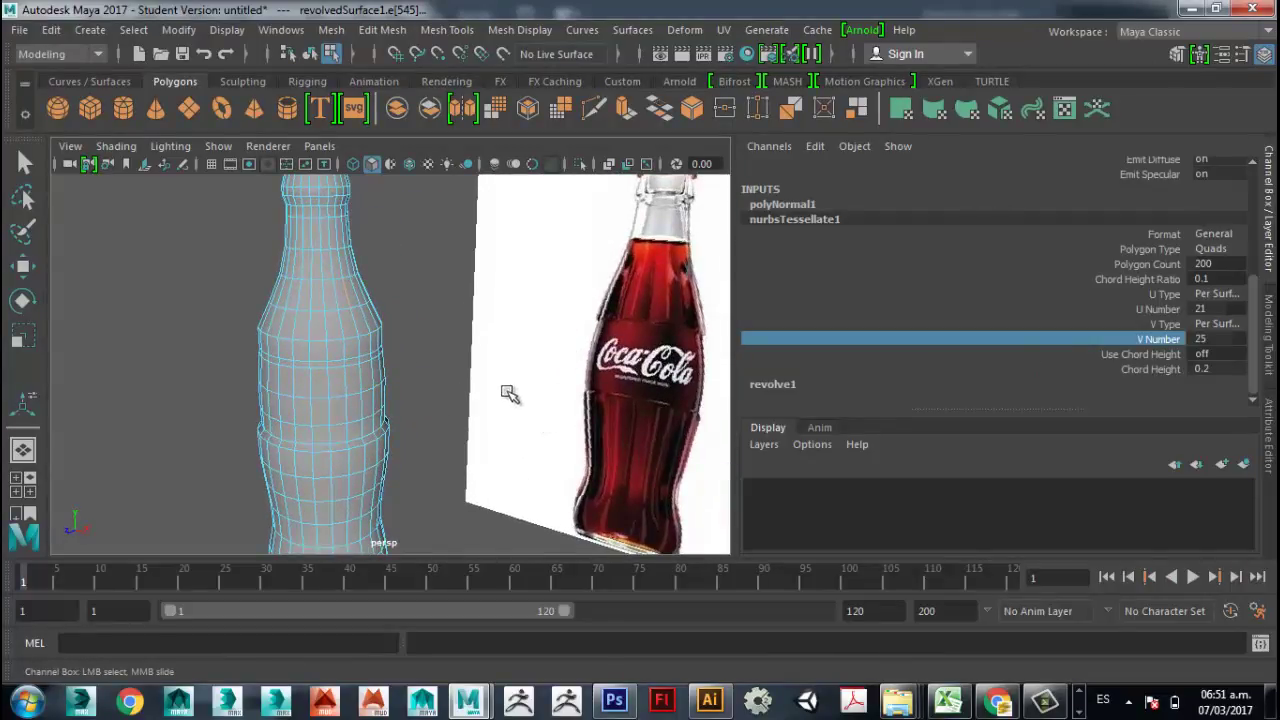
alt+right_drag(508, 396, 428, 326)
alt+middle_drag(428, 326, 411, 294)
alt+right_drag(411, 294, 445, 300)
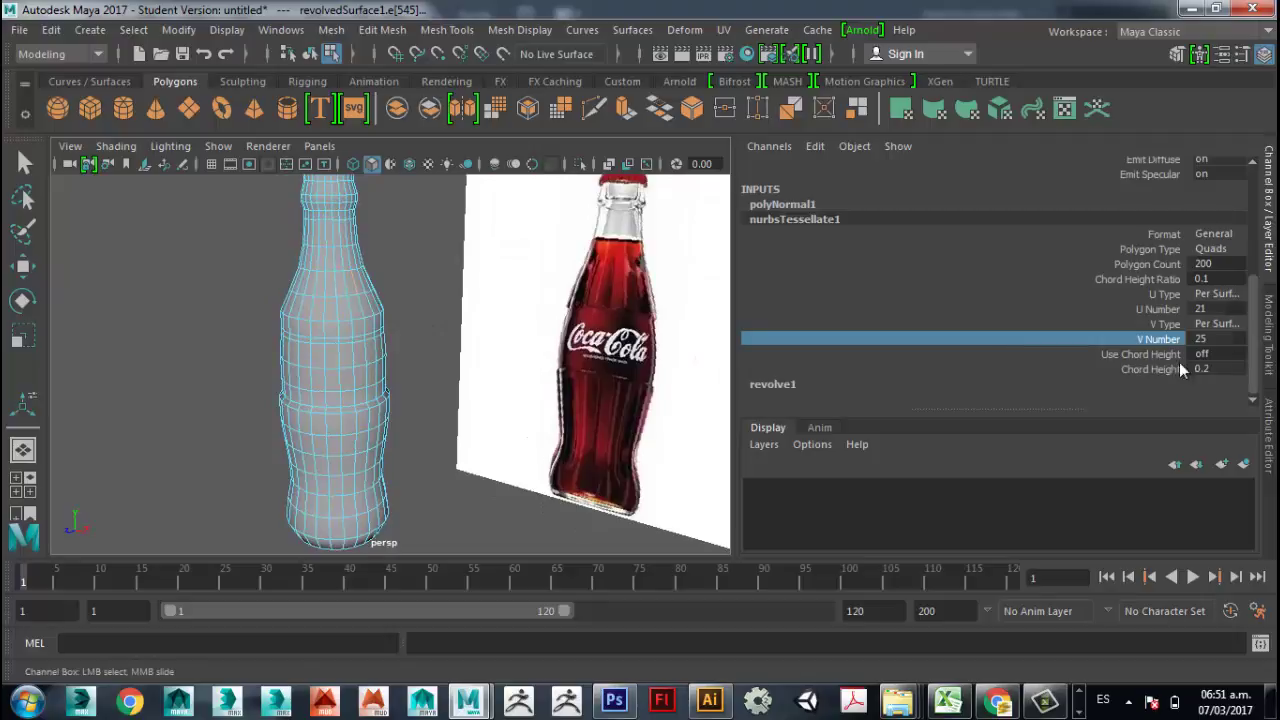
middle_drag(562, 357, 458, 367)
alt+drag(427, 377, 396, 336)
click(407, 340)
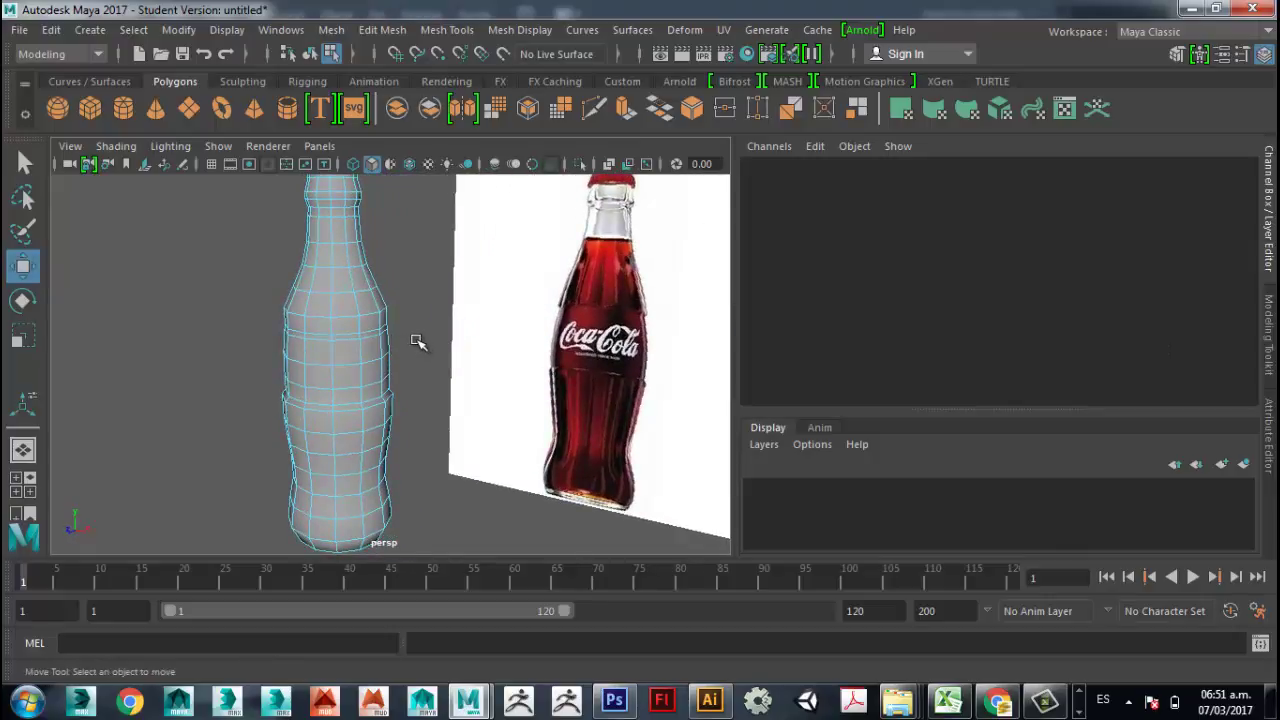
- Return the bottle to object mode, preview it smoothed, and restore the unsmoothed display
right_drag(323, 292, 394, 136)
alt+right_drag(398, 297, 360, 243)
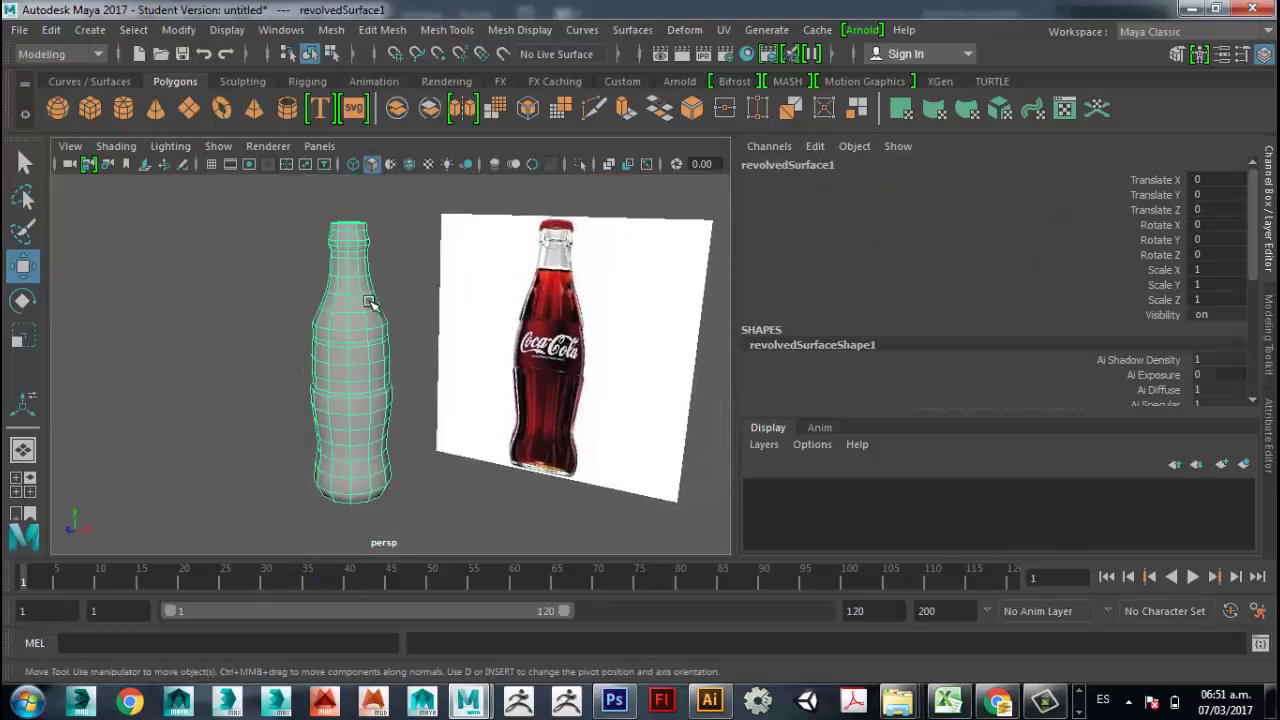
alt+drag(383, 331, 403, 306)
click(403, 306)
click(355, 342)
key(3)
click(415, 336)
alt+right_drag(409, 400, 500, 572)
click(355, 398)
key(1)
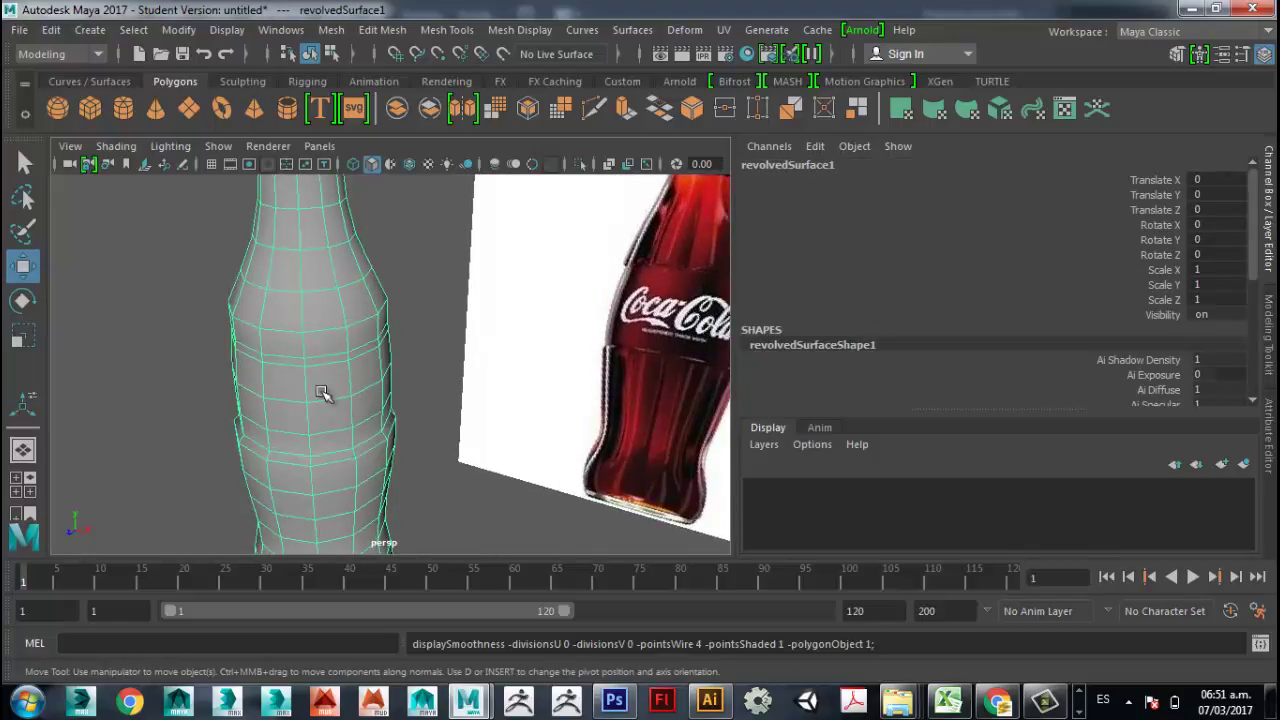
- Switch the bottle to face selection and paint-select alternating vertical face columns on its lower body
key(f)
alt+right_drag(384, 368, 386, 352)
alt+drag(386, 352, 387, 346)
right_drag(395, 347, 403, 216)
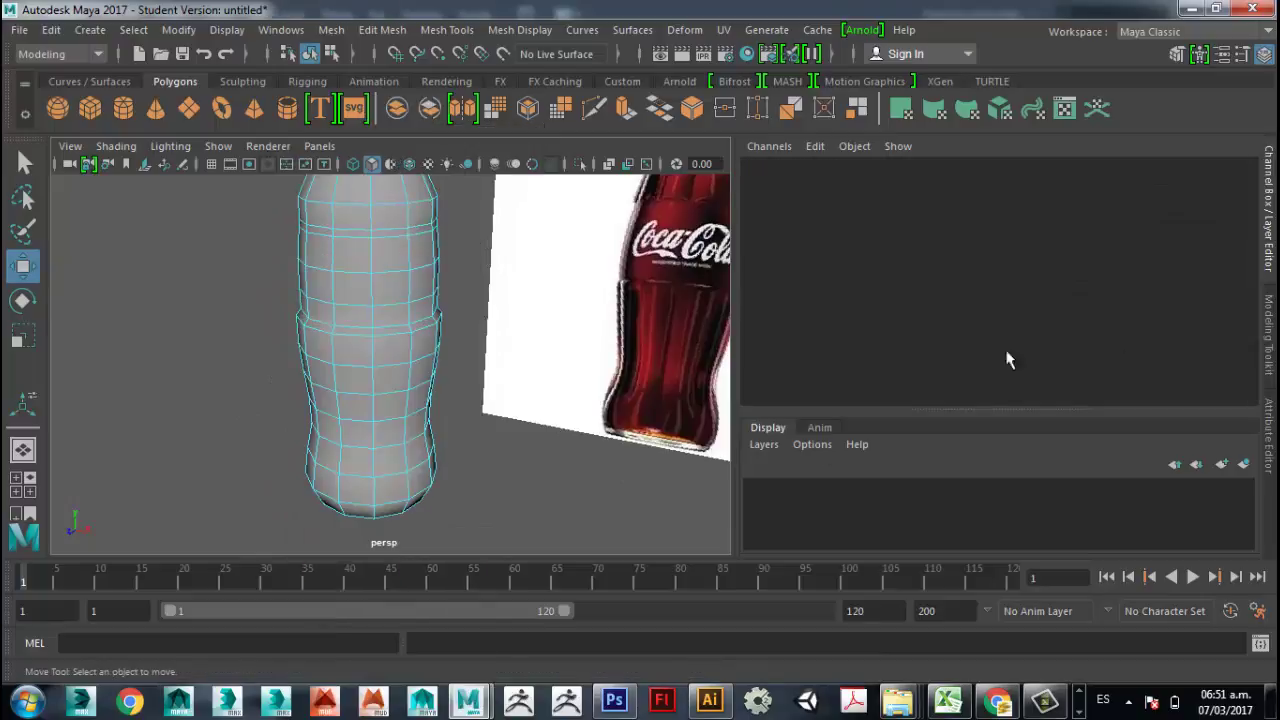
click(24, 232)
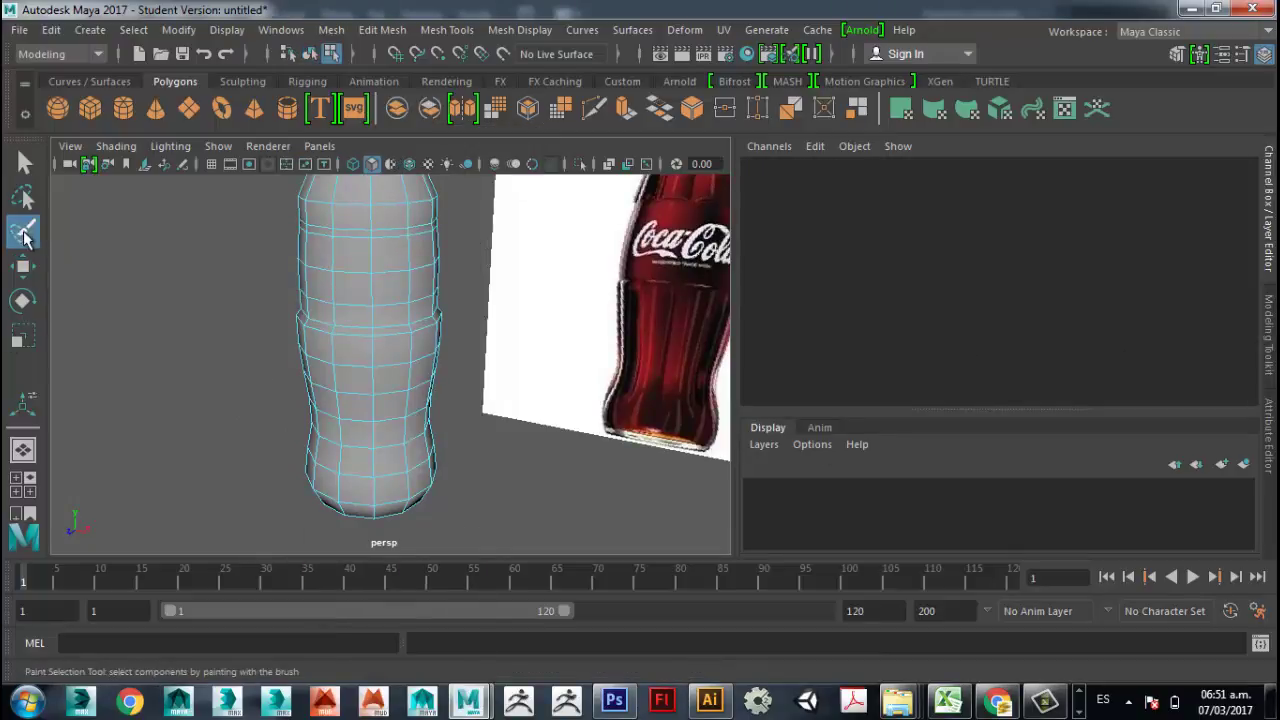
right_drag(386, 350, 390, 212)
drag(386, 343, 400, 420)
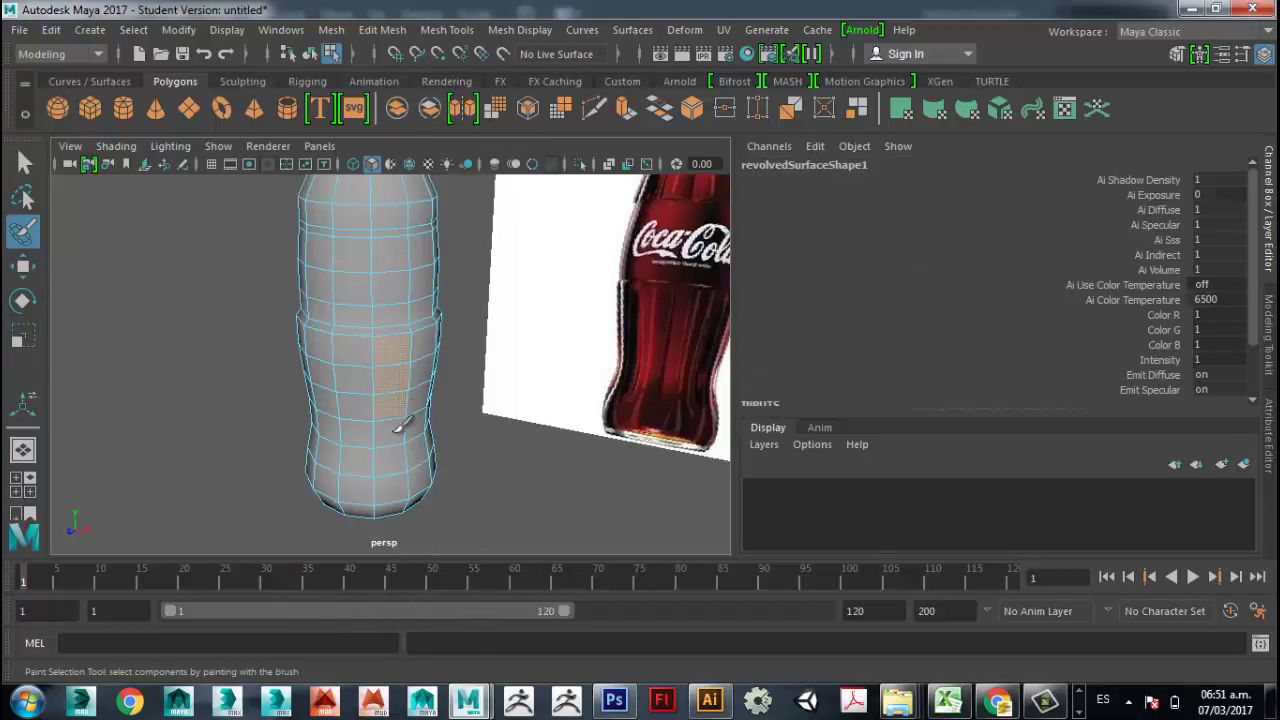
mouse_move(405, 495)
mouse_down()
mouse_move(343, 457)
mouse_move(437, 429)
mouse_move(410, 343)
mouse_up()
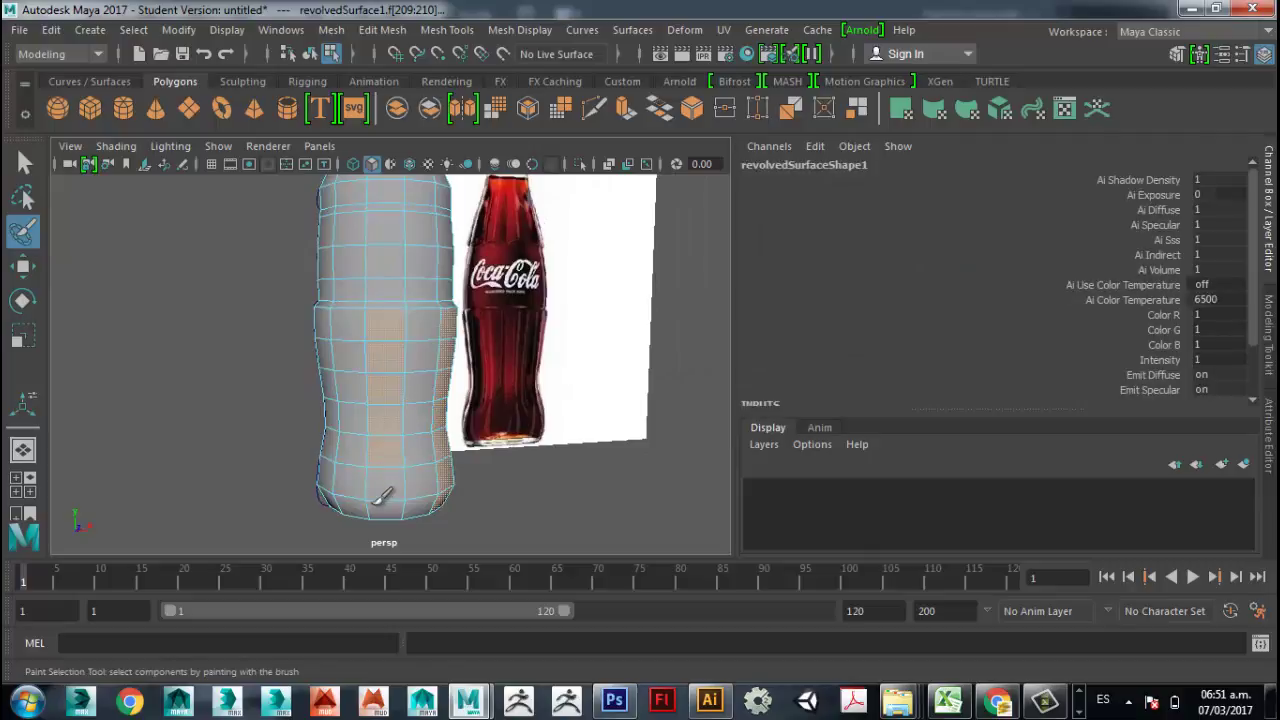
- Paint-select alternating vertical face columns on the bottle's shoulder and neck, leaving the label band unselected
alt+drag(394, 458, 383, 380)
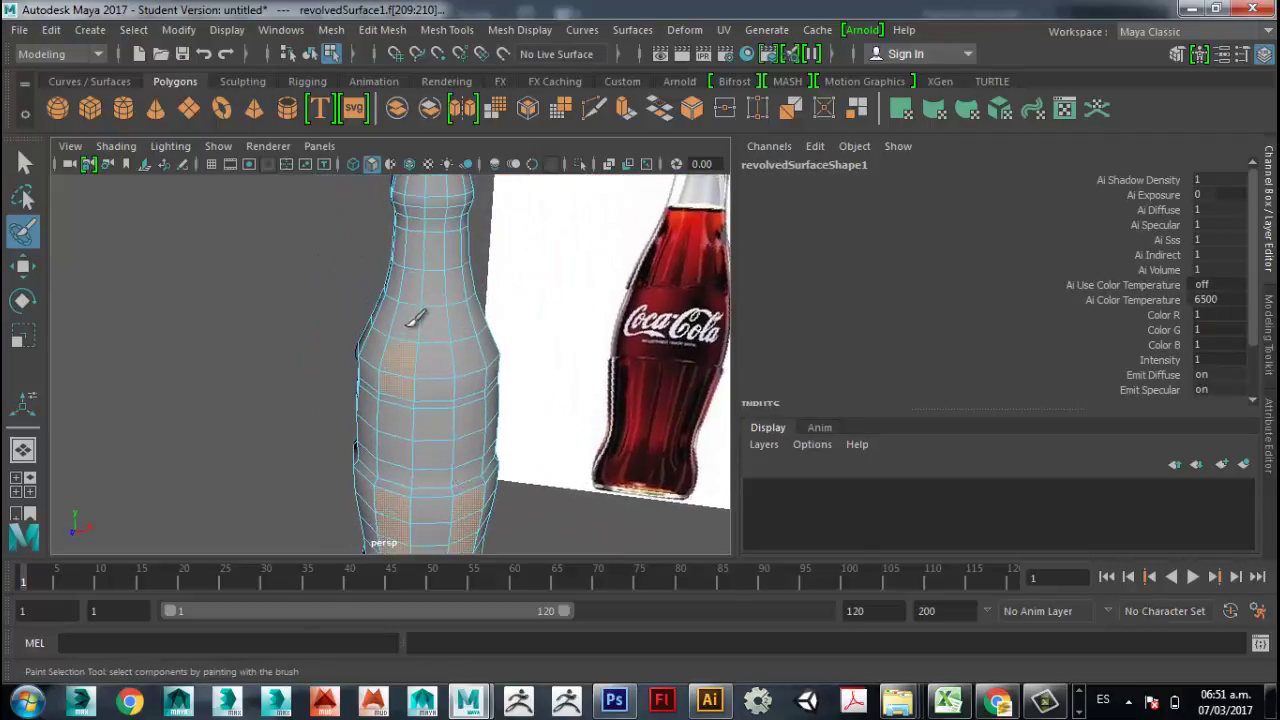
click(416, 245)
drag(464, 327, 468, 392)
alt+drag(468, 392, 372, 378)
click(281, 360)
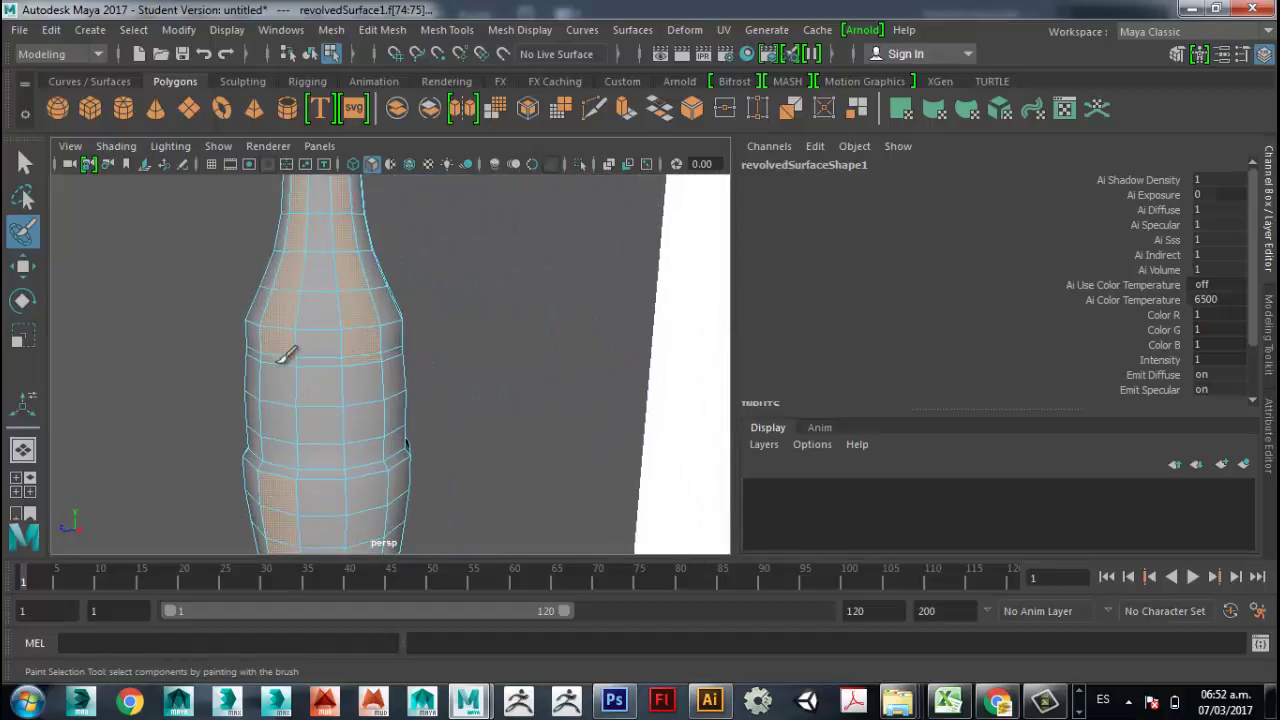
- Add the remaining alternating face columns around the bottle's lower body, shoulder and neck to the painted selection
alt+drag(362, 470, 334, 409)
alt+middle_drag(334, 409, 383, 398)
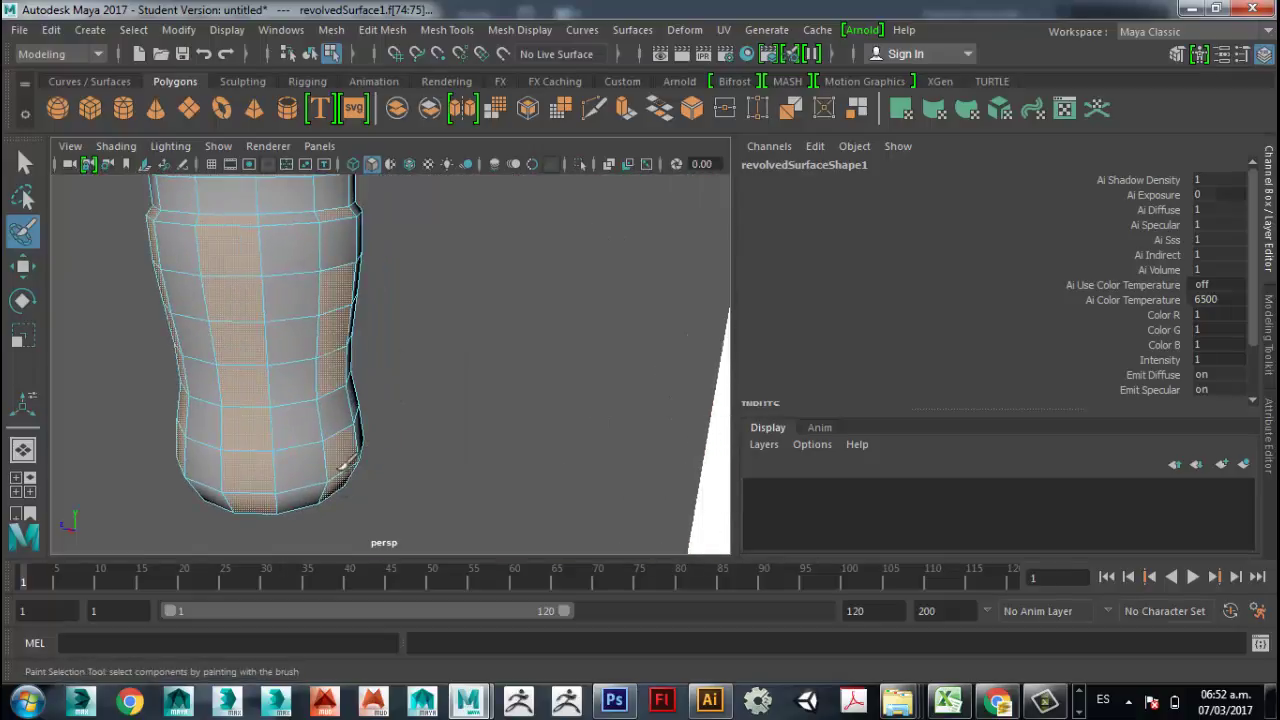
mouse_move(343, 251)
alt+mouse_down()
mouse_move(345, 397)
mouse_move(320, 243)
mouse_move(337, 294)
mouse_move(434, 366)
mouse_move(358, 378)
mouse_move(455, 490)
alt+mouse_up()
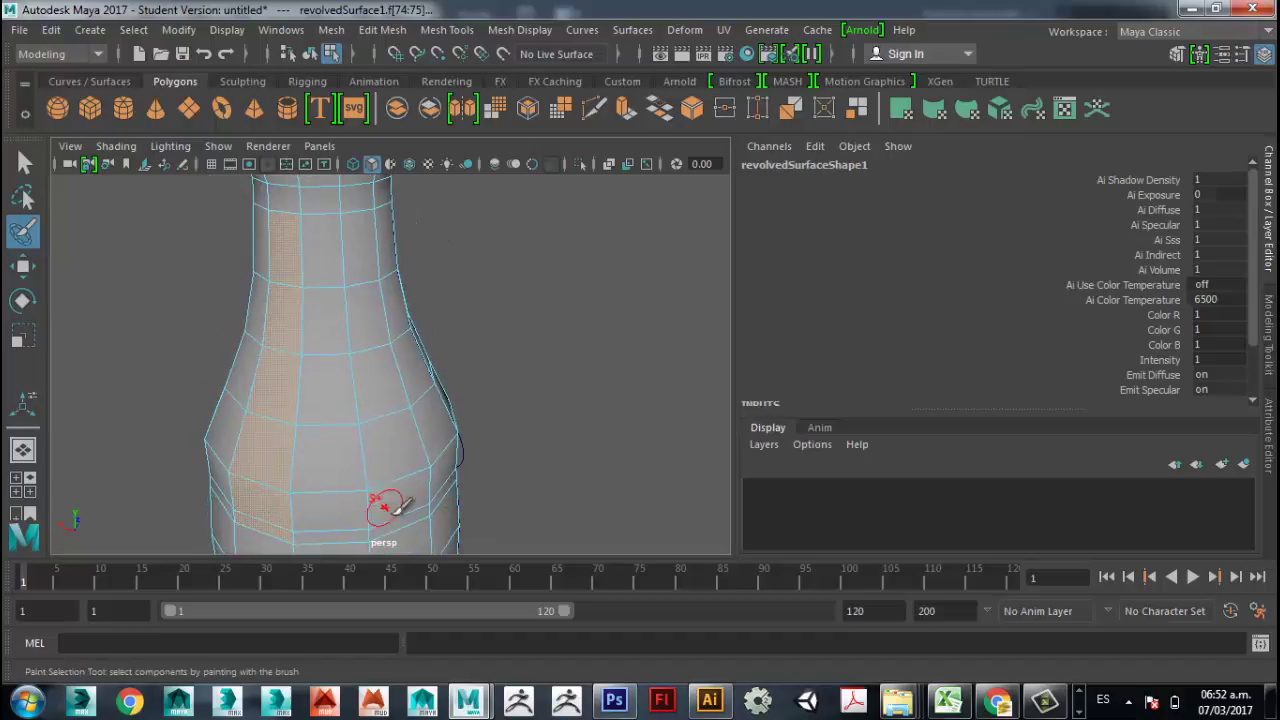
mouse_move(366, 263)
alt+mouse_down()
mouse_move(435, 302)
mouse_move(237, 314)
mouse_move(380, 294)
mouse_move(423, 320)
alt+mouse_up()
mouse_move(434, 363)
alt+mouse_down()
mouse_move(429, 203)
mouse_move(412, 535)
alt+mouse_up()
mouse_move(300, 242)
mouse_down()
mouse_move(301, 412)
mouse_move(322, 530)
mouse_up()
mouse_move(258, 498)
alt+mouse_down()
mouse_move(405, 401)
mouse_move(371, 357)
mouse_move(429, 343)
mouse_move(194, 449)
alt+mouse_up()
mouse_move(194, 449)
alt+right_down()
mouse_move(393, 350)
mouse_move(390, 318)
alt+right_up()
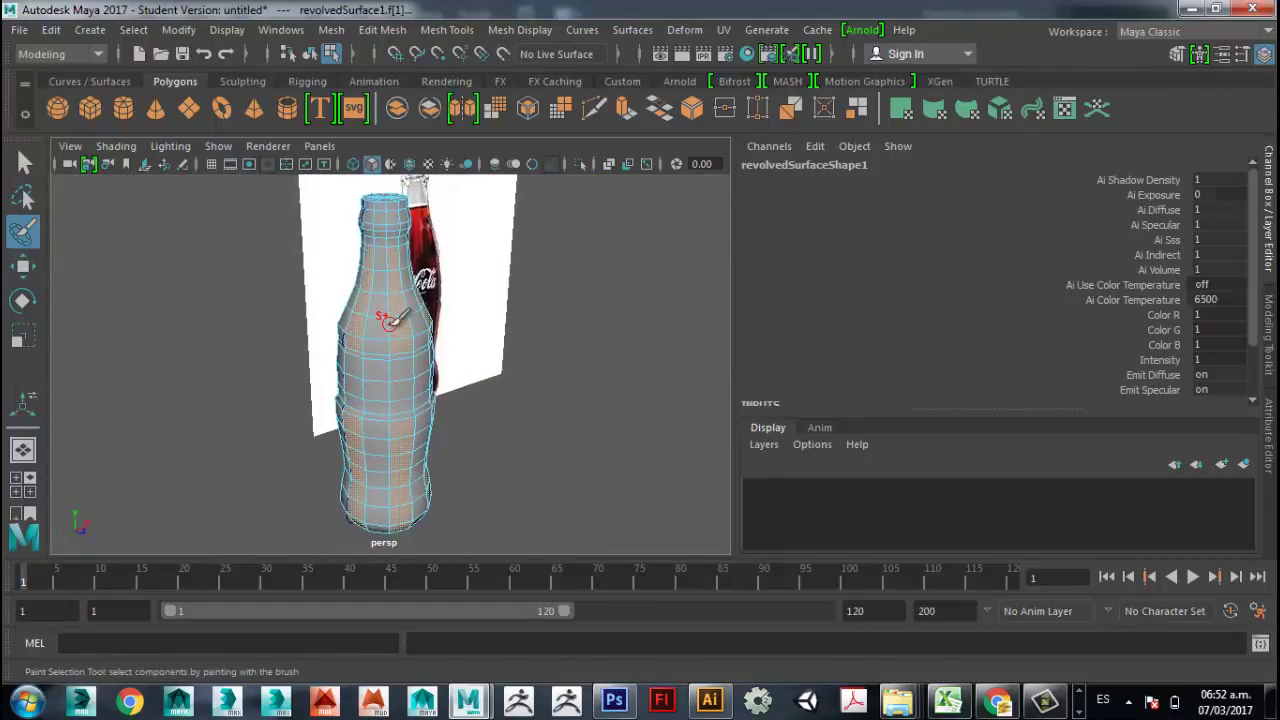
- Extrude the selected alternating face columns of the bottle with a thickness of 0.2 and an offset of 0.1
click(1177, 56)
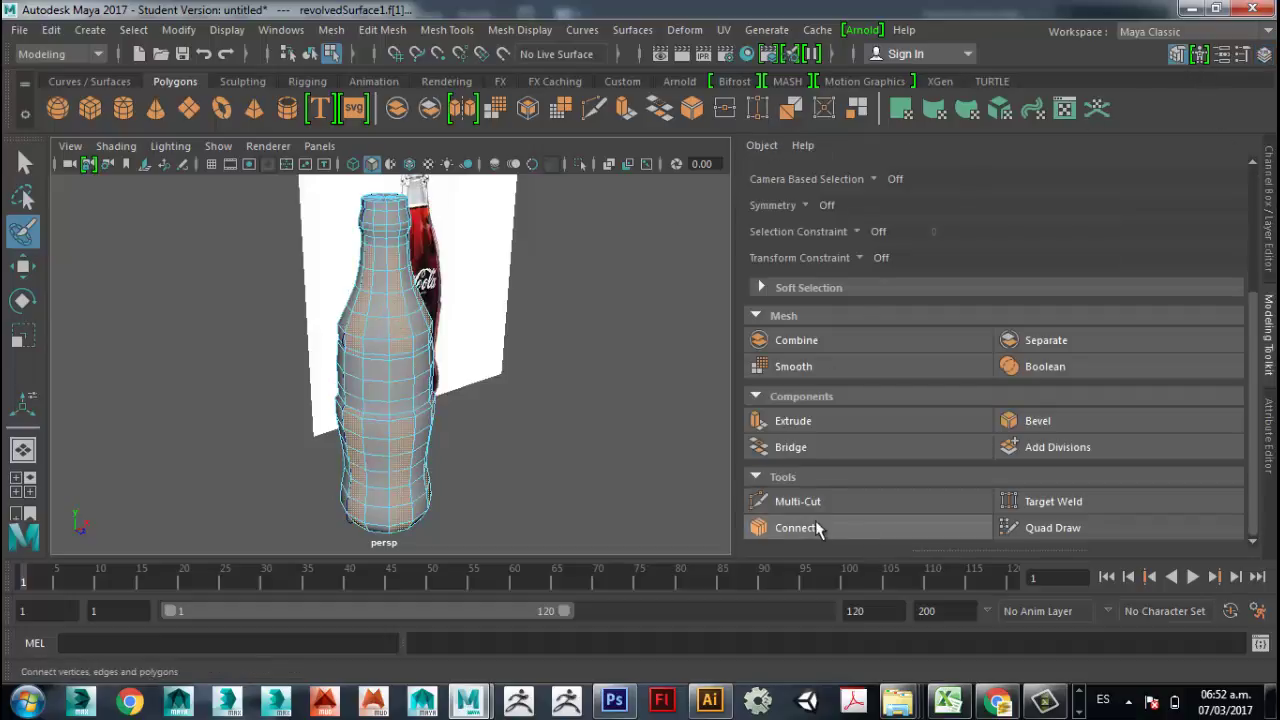
click(800, 422)
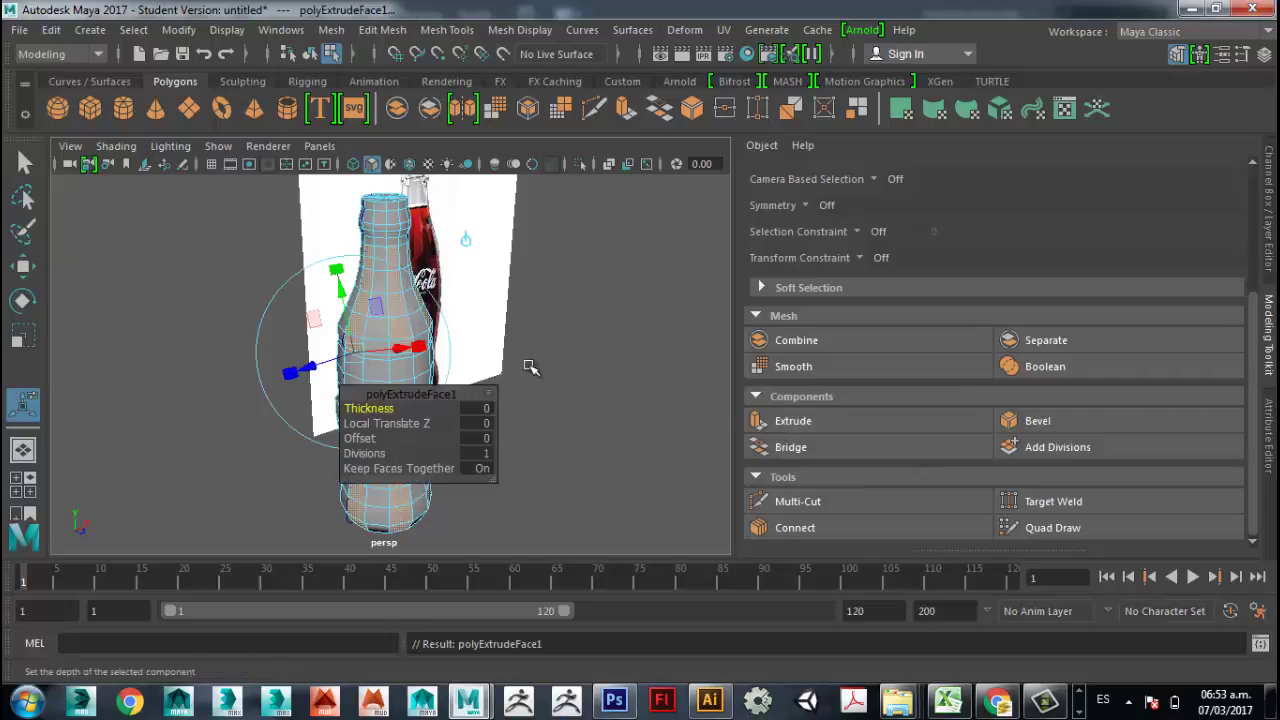
scroll(500, 334, up, 5)
alt+drag(522, 464, 350, 405)
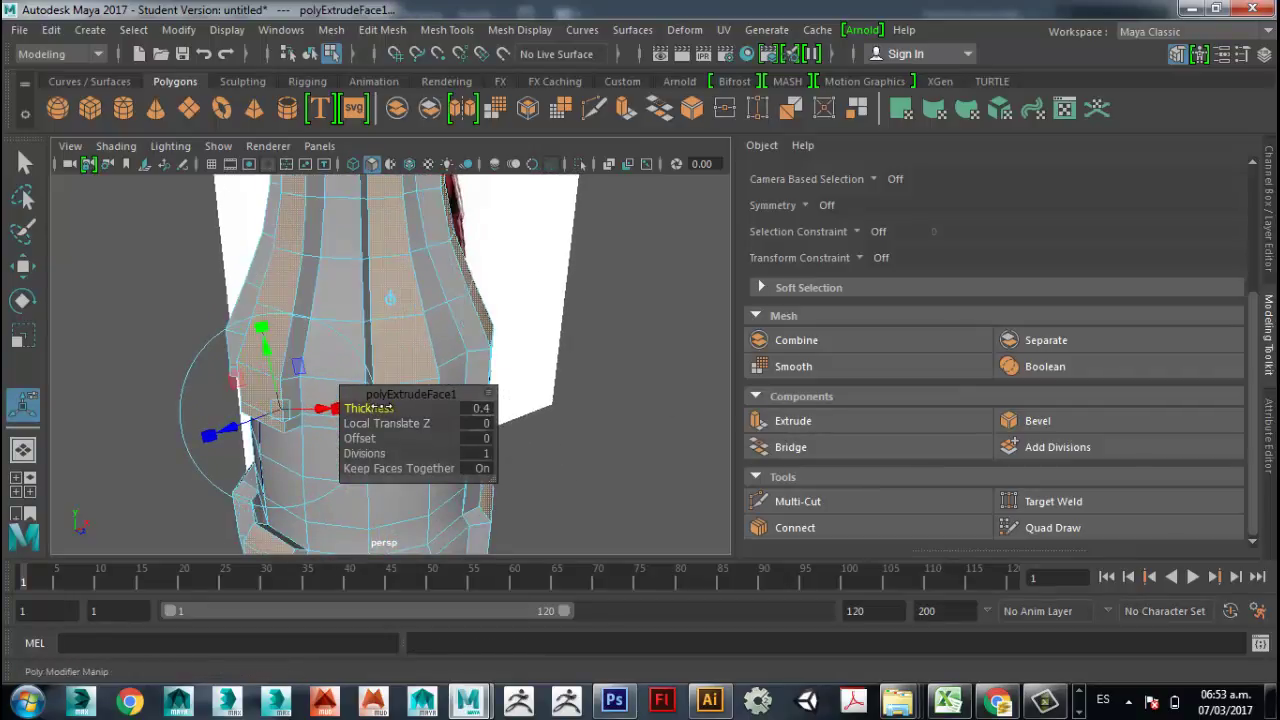
drag(369, 408, 378, 408)
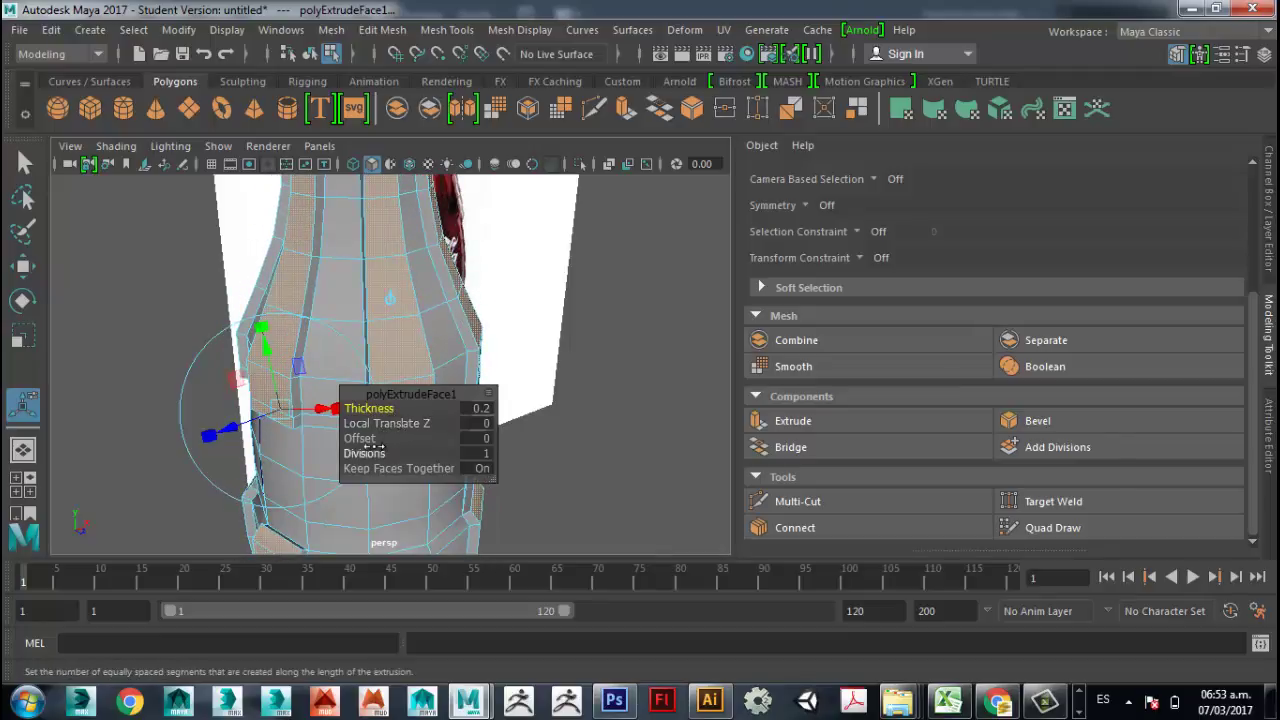
drag(383, 438, 382, 440)
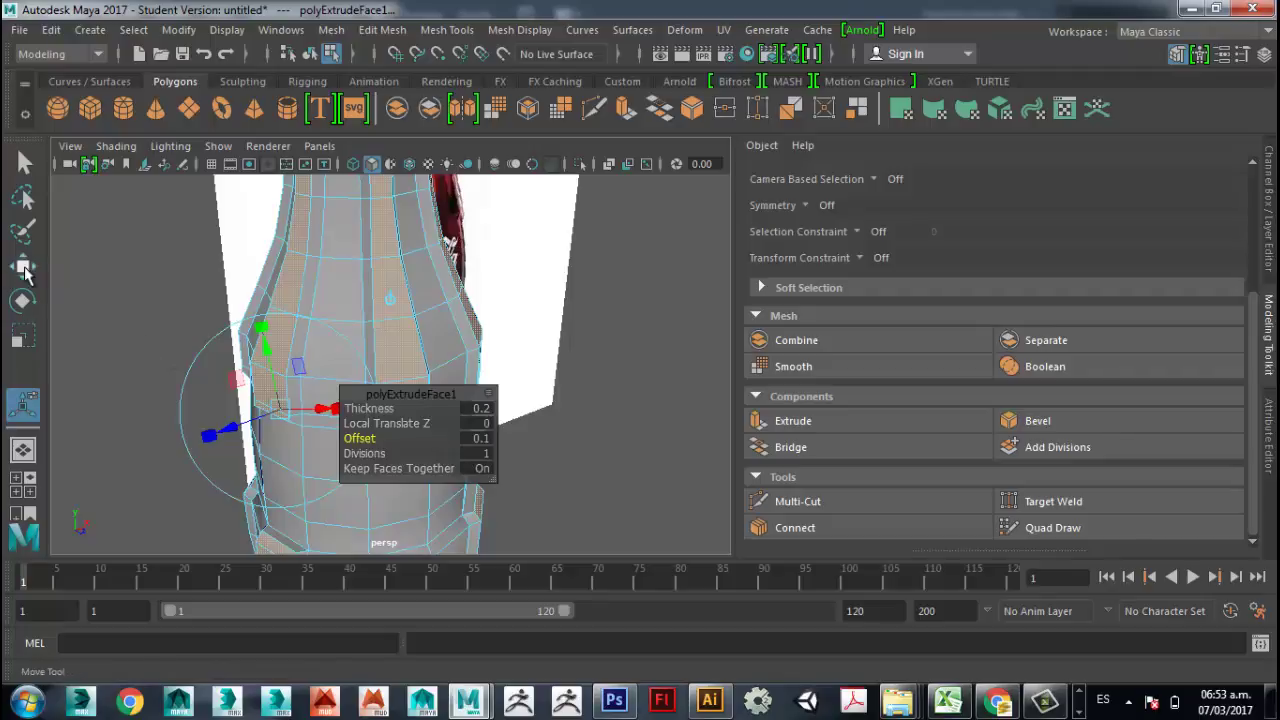
key(w)
click(421, 405)
alt+drag(421, 405, 418, 332)
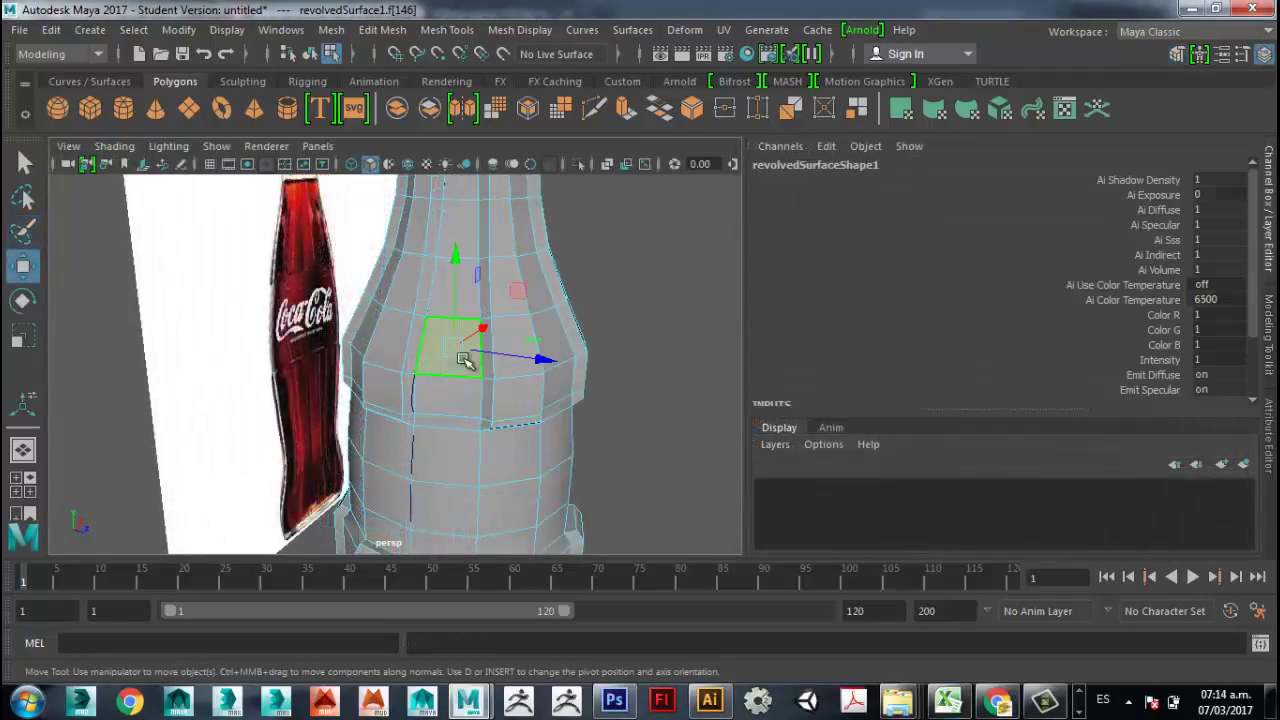
- Paint-select the first recessed face columns between the extruded ones on the bottle's shoulder and lower body
key(F5)
mouse_move(429, 349)
alt+mouse_down()
mouse_move(443, 371)
mouse_move(450, 360)
alt+mouse_up()
alt+drag(514, 429, 333, 205)
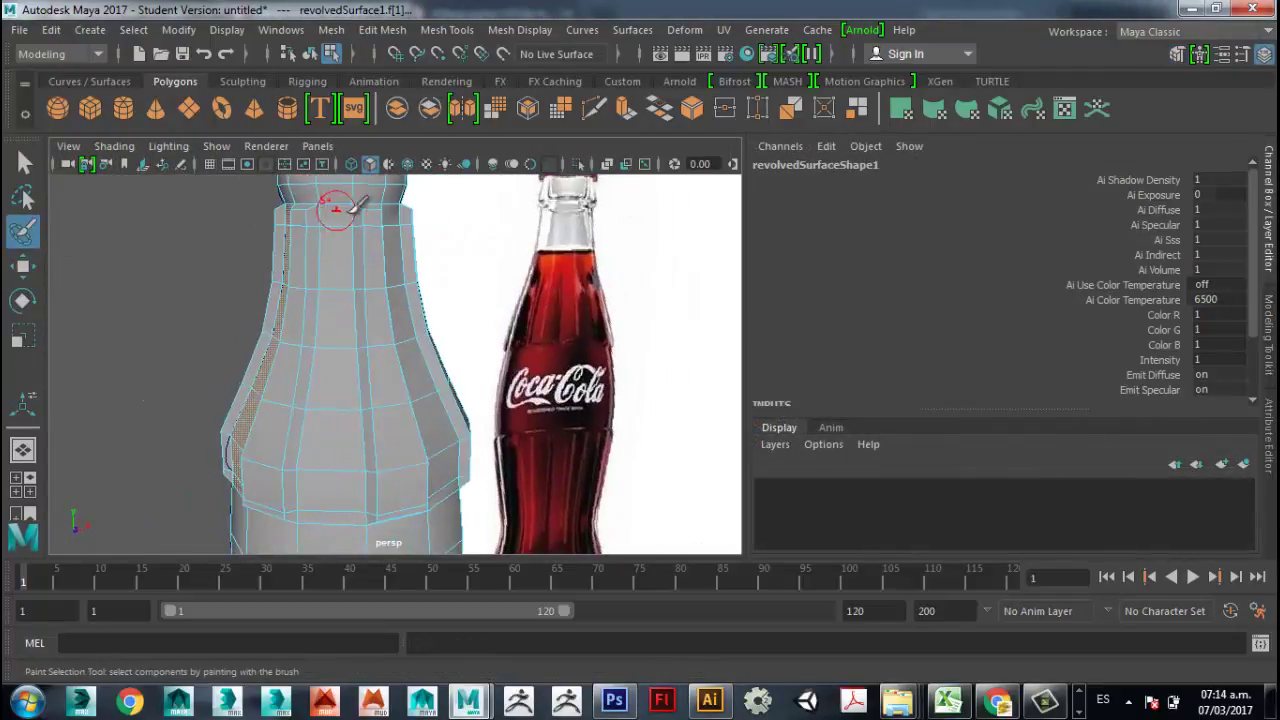
alt+drag(342, 497, 408, 193)
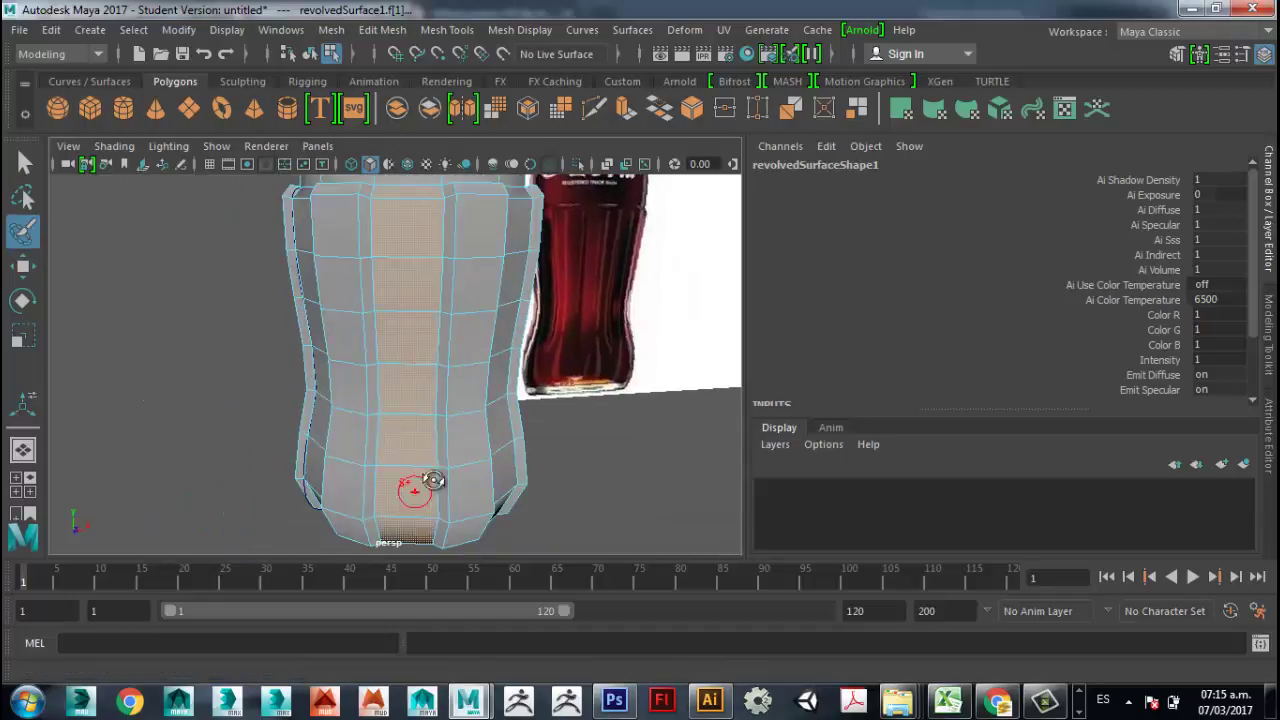
alt+drag(420, 509, 380, 182)
drag(388, 513, 385, 520)
alt+drag(388, 332, 468, 345)
drag(366, 208, 376, 510)
alt+middle_drag(400, 282, 476, 490)
alt+middle_drag(464, 305, 450, 522)
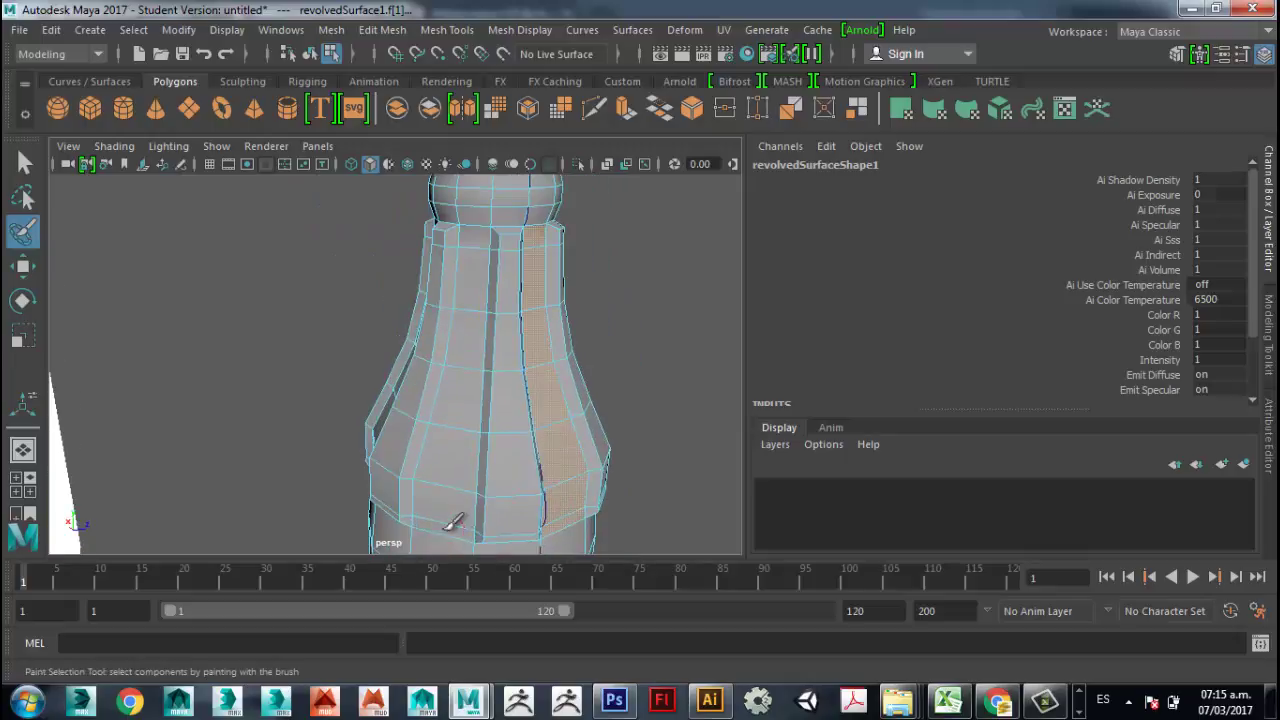
- Add the remaining recessed face columns around the bottle's shoulder and lower body to the selection, undoing the stray stroke
alt+drag(478, 232, 536, 266)
key(ctrl+z)
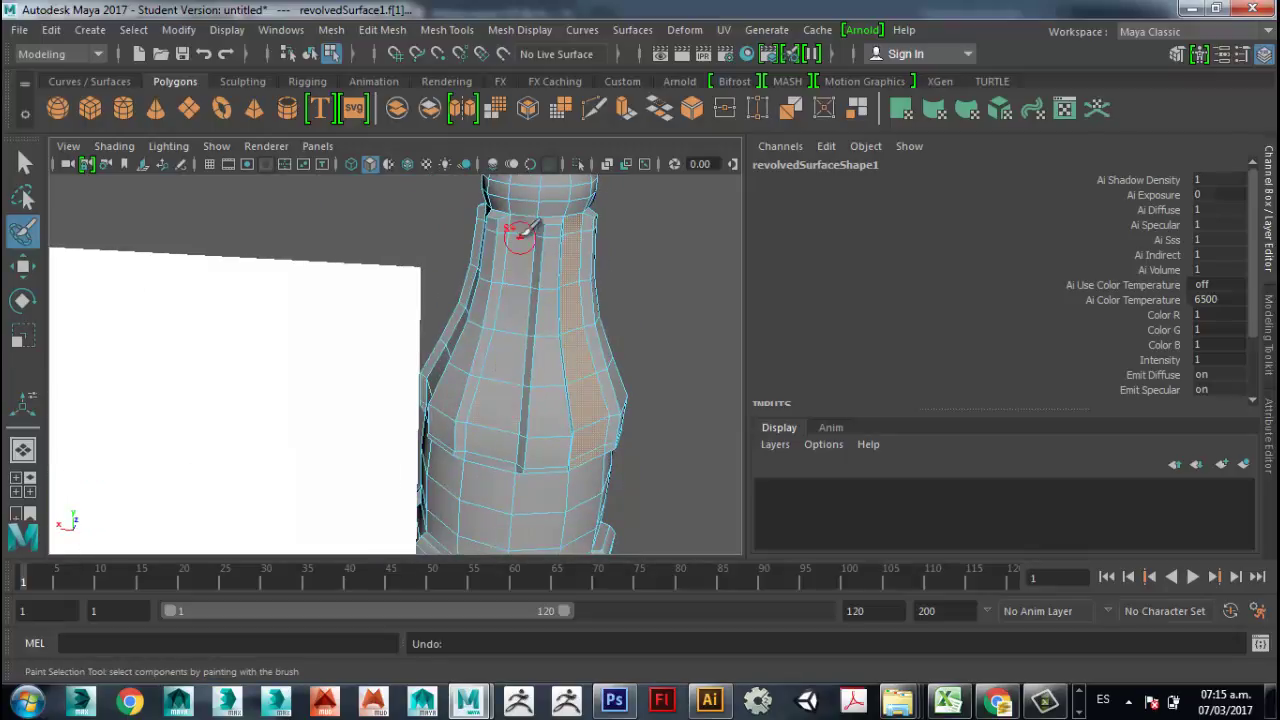
alt+middle_drag(496, 472, 450, 158)
mouse_move(440, 278)
mouse_down()
mouse_move(430, 508)
mouse_move(583, 464)
mouse_up()
alt+middle_drag(590, 457, 720, 420)
drag(402, 252, 418, 499)
alt+middle_drag(428, 318, 425, 578)
drag(408, 234, 412, 176)
mouse_move(374, 394)
alt+mouse_down()
mouse_move(426, 389)
mouse_move(470, 358)
alt+mouse_up()
alt+middle_drag(470, 352, 500, 400)
drag(394, 246, 400, 452)
alt+middle_drag(395, 480, 406, 162)
drag(406, 288, 402, 485)
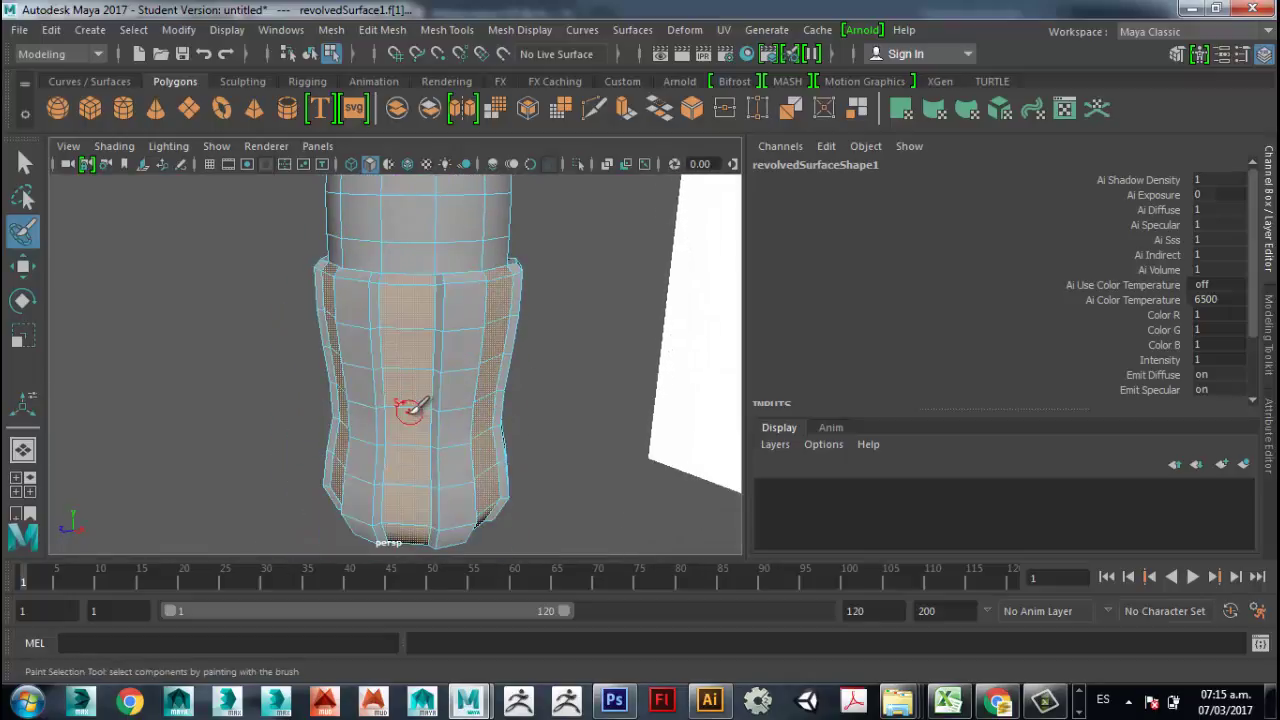
- Extrude the painted in-between face columns with a thickness of 0.2 and an offset of 0.1
click(1268, 340)
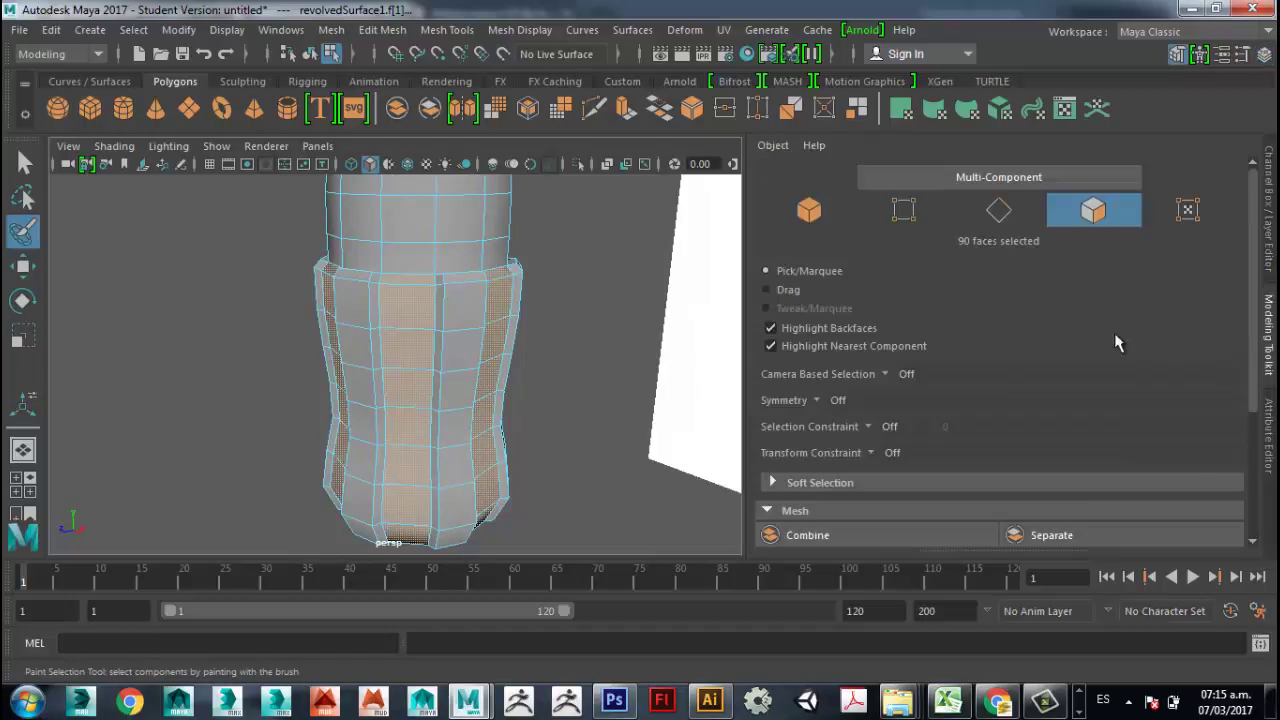
scroll(1243, 350, down, 5)
click(804, 421)
scroll(427, 413, up, 3)
drag(427, 413, 440, 410)
drag(372, 438, 382, 440)
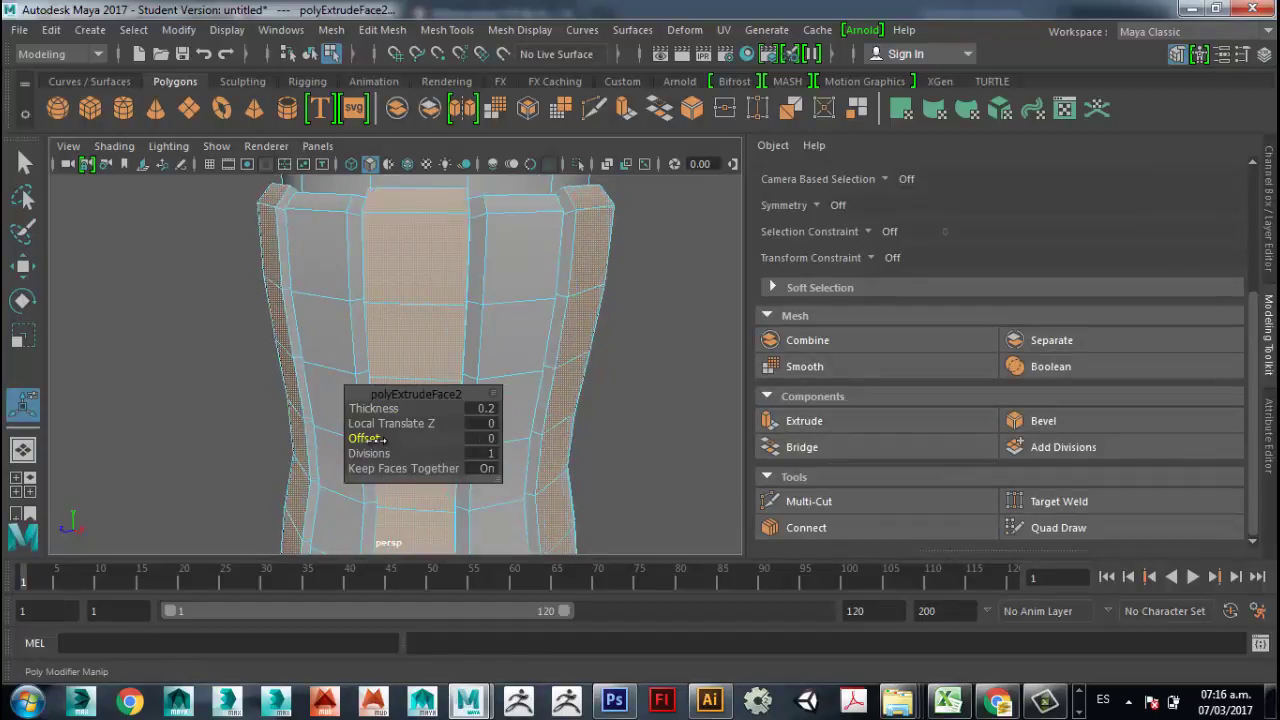
click(482, 438)
text(0.1)
key(Return)
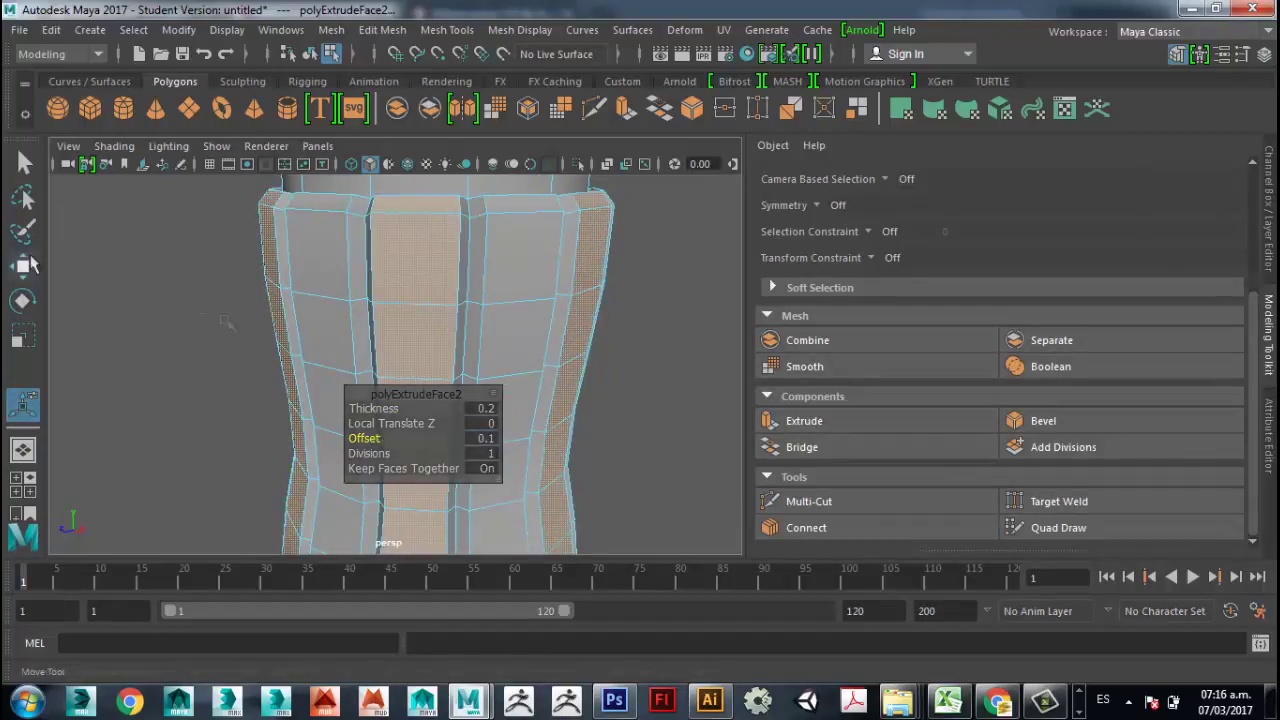
key(w)
mouse_move(400, 340)
alt+mouse_down()
mouse_move(386, 328)
mouse_move(400, 343)
alt+mouse_up()
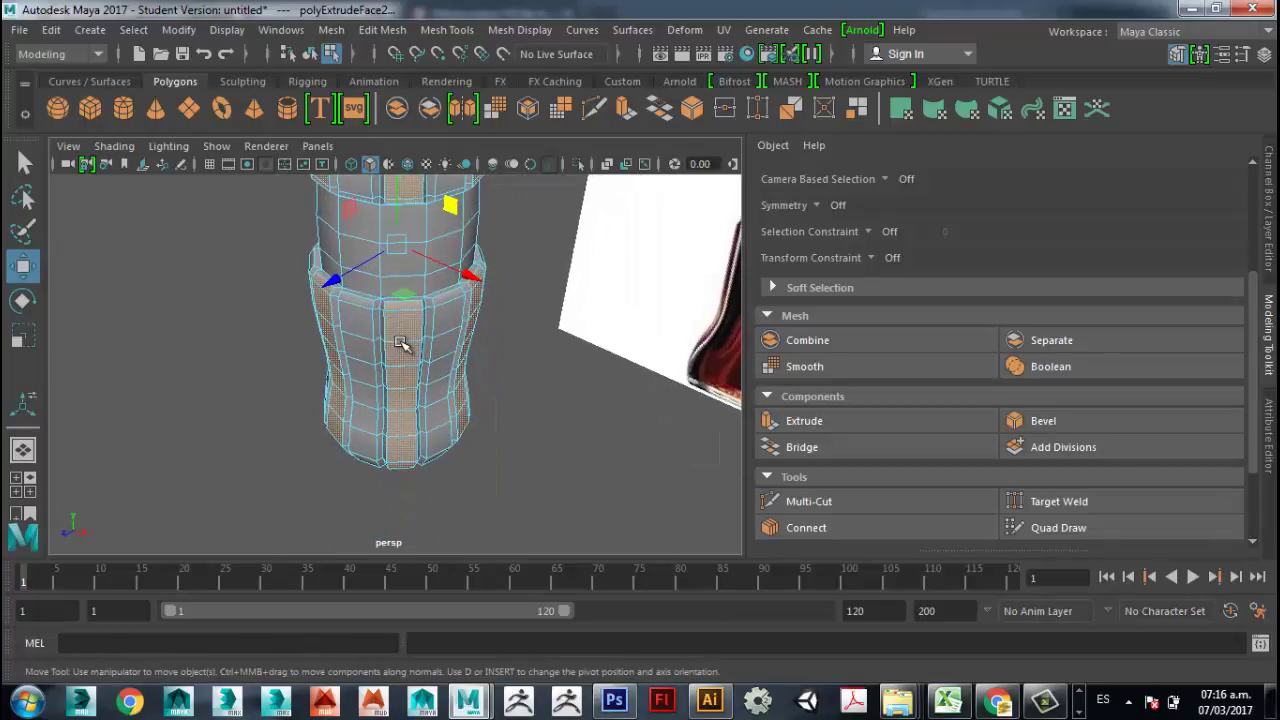
- Return the bottle to object mode and inspect it with the smooth mesh preview on
click(311, 333)
alt+middle_drag(416, 342, 434, 440)
right_drag(438, 328, 535, 134)
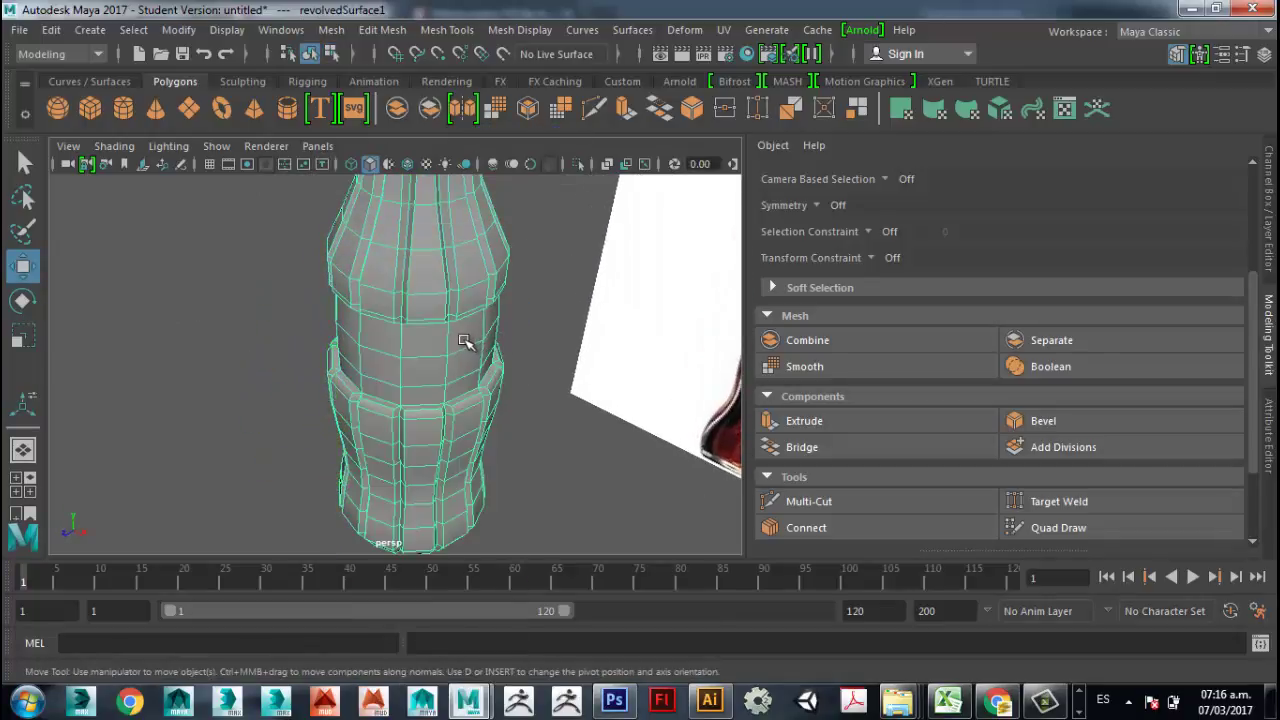
key(3)
click(526, 378)
alt+right_drag(544, 440, 438, 369)
alt+drag(438, 369, 524, 358)
alt+middle_drag(524, 360, 560, 360)
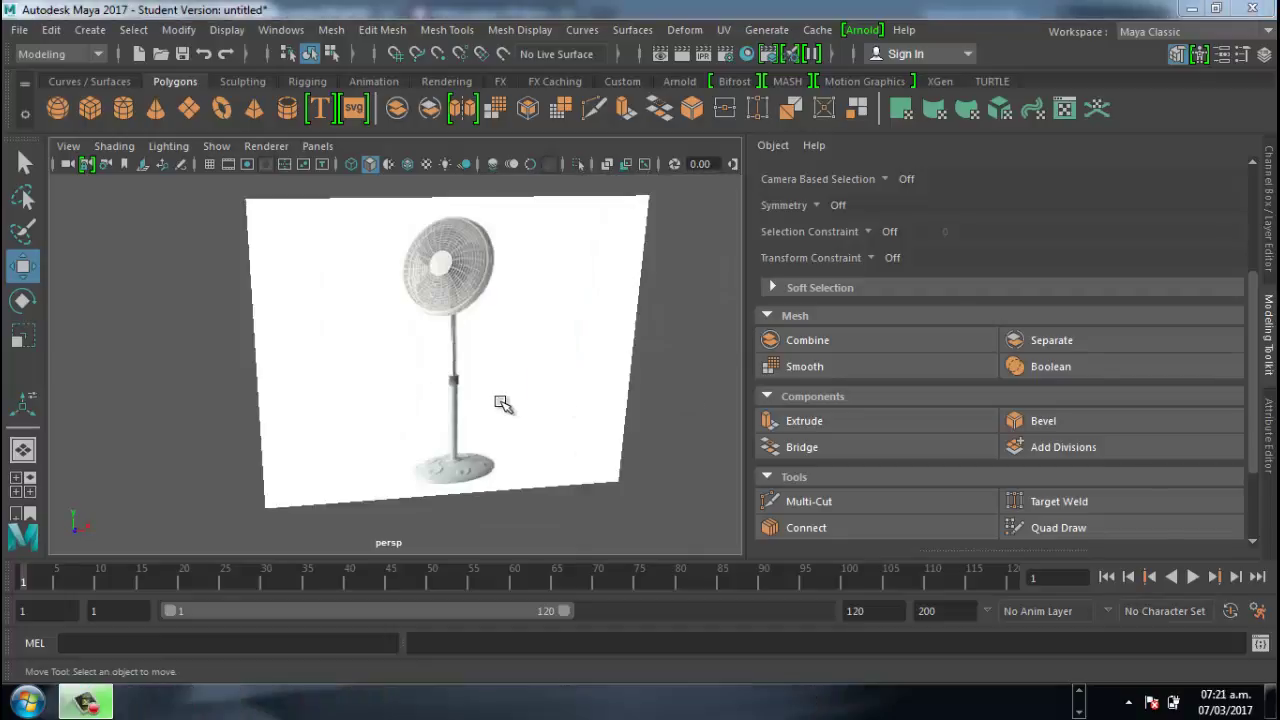
- Switch to the front view and import the VENTILADOR.ai profile curves alongside the fan reference image
scroll(458, 385, up, 3)
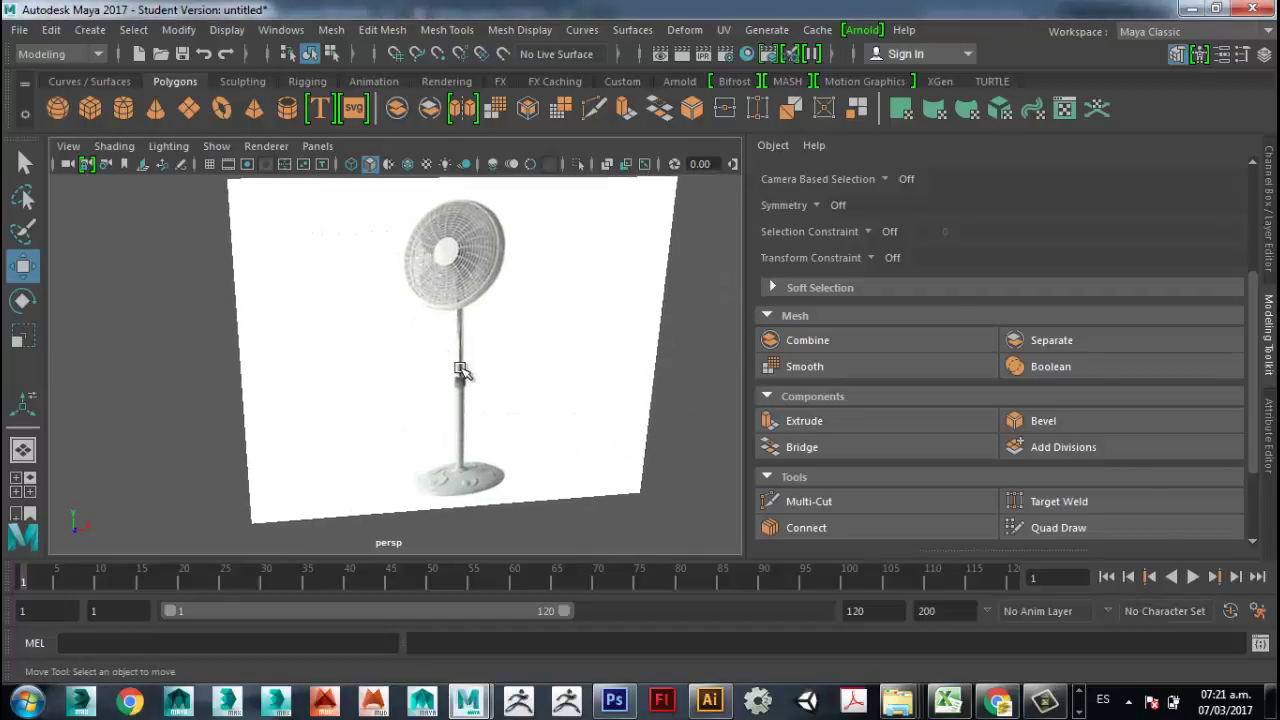
alt+drag(470, 369, 466, 349)
alt+middle_drag(466, 349, 448, 335)
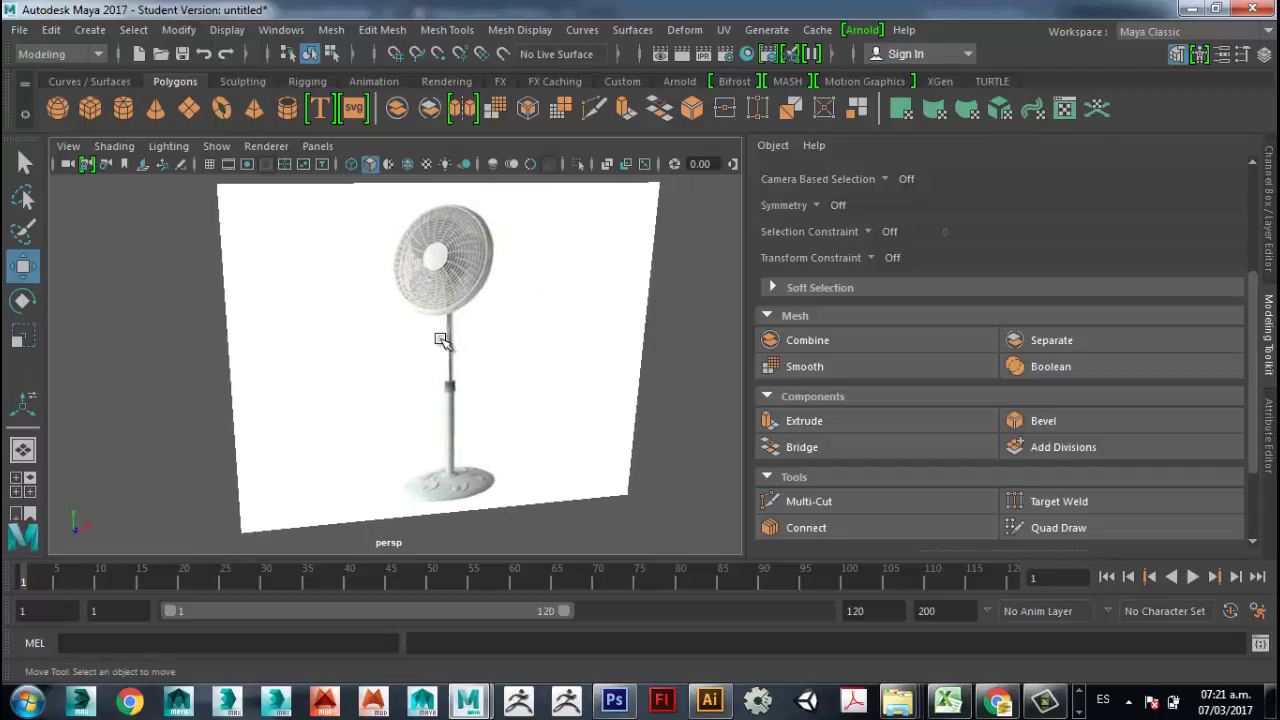
click(467, 343)
key(space)
key(space)
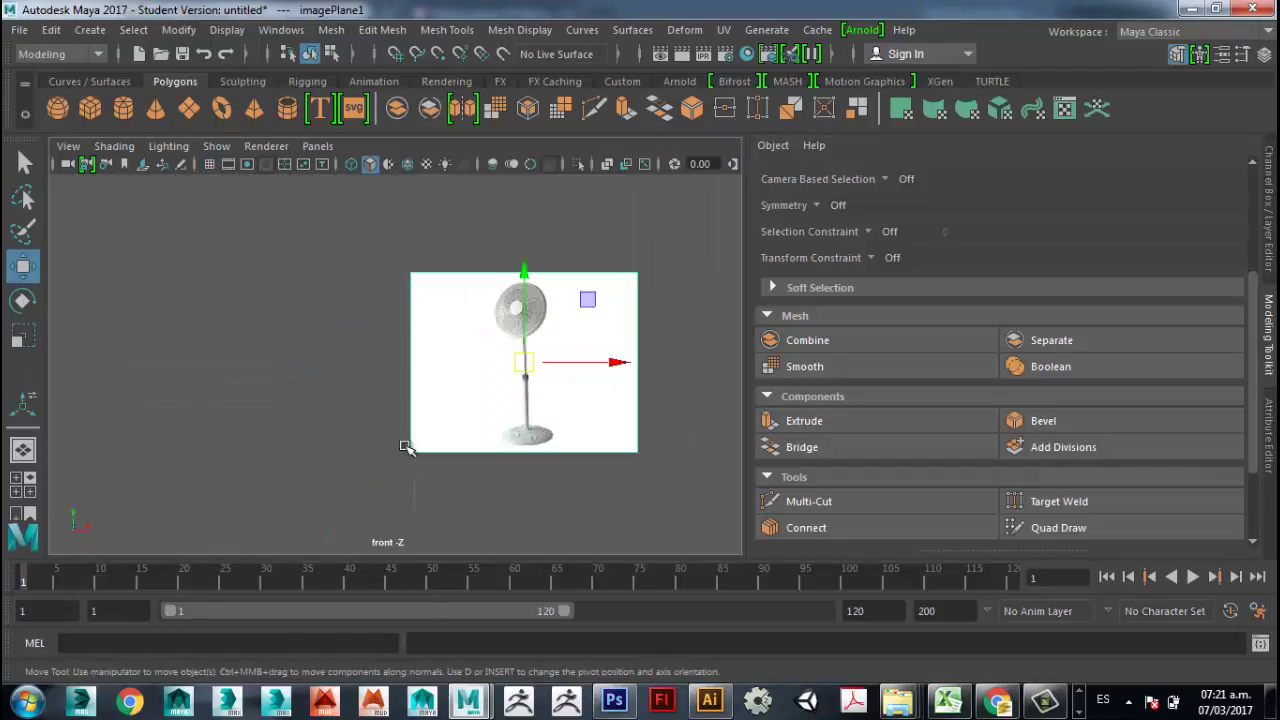
click(19, 29)
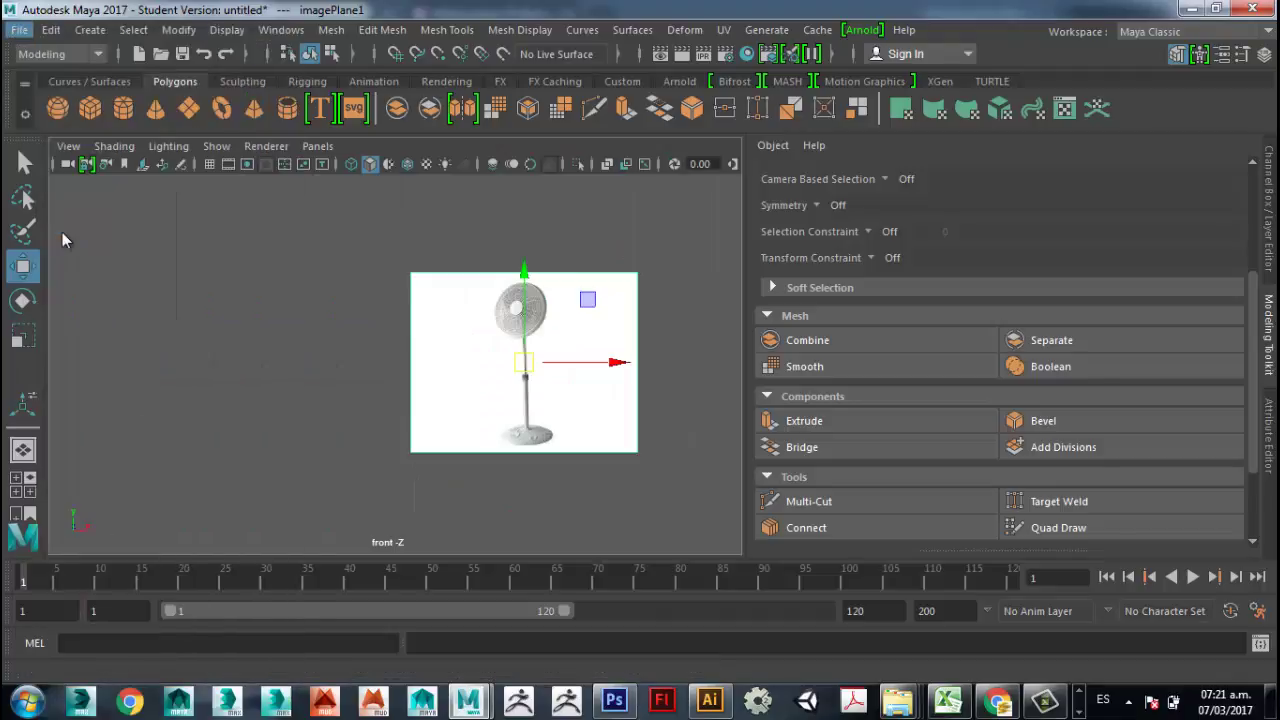
click(62, 232)
double_click(228, 409)
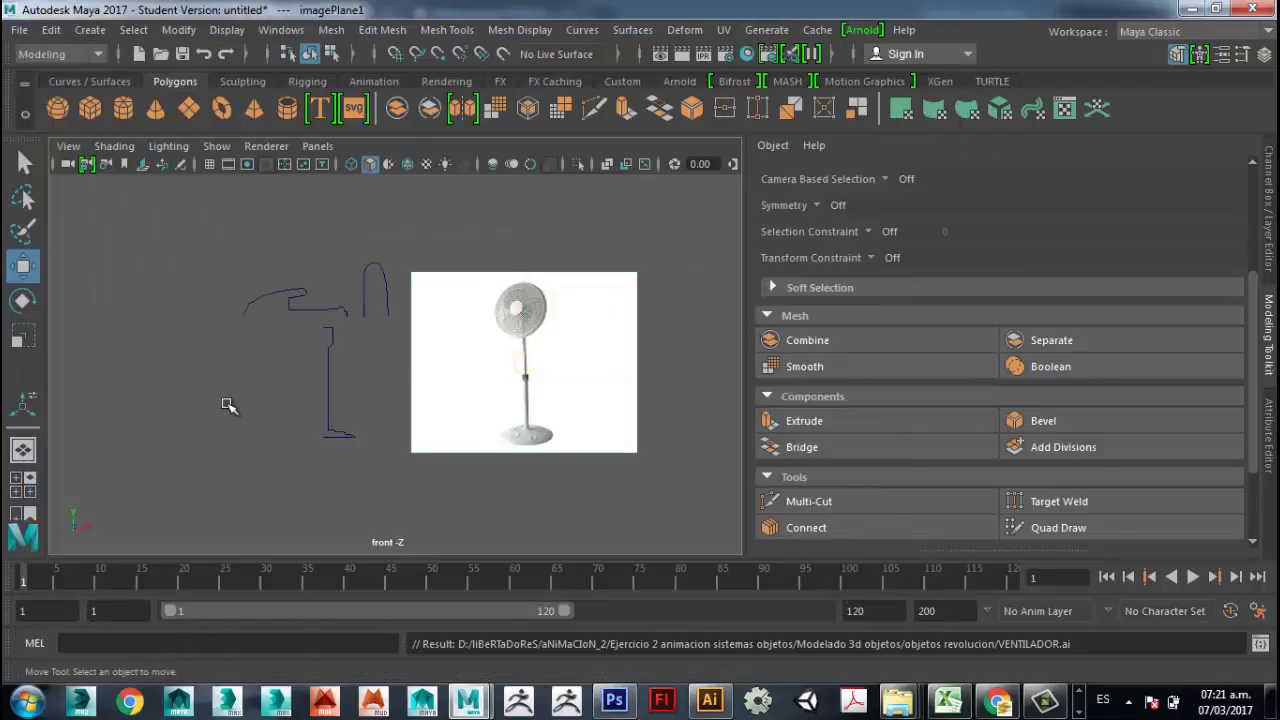
scroll(390, 398, up, 1)
alt+right_drag(459, 527, 448, 524)
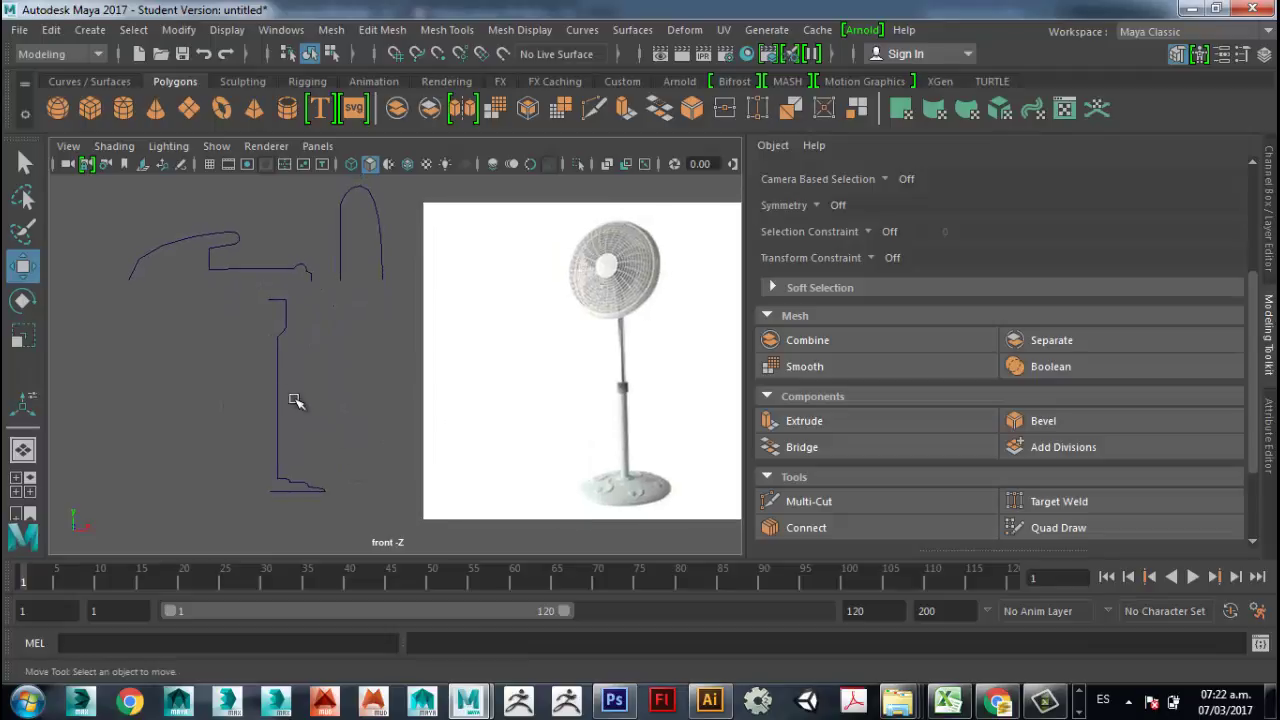
- Compare the imported stand, long head and arched profile curves with the matching parts of the reference fan
click(277, 368)
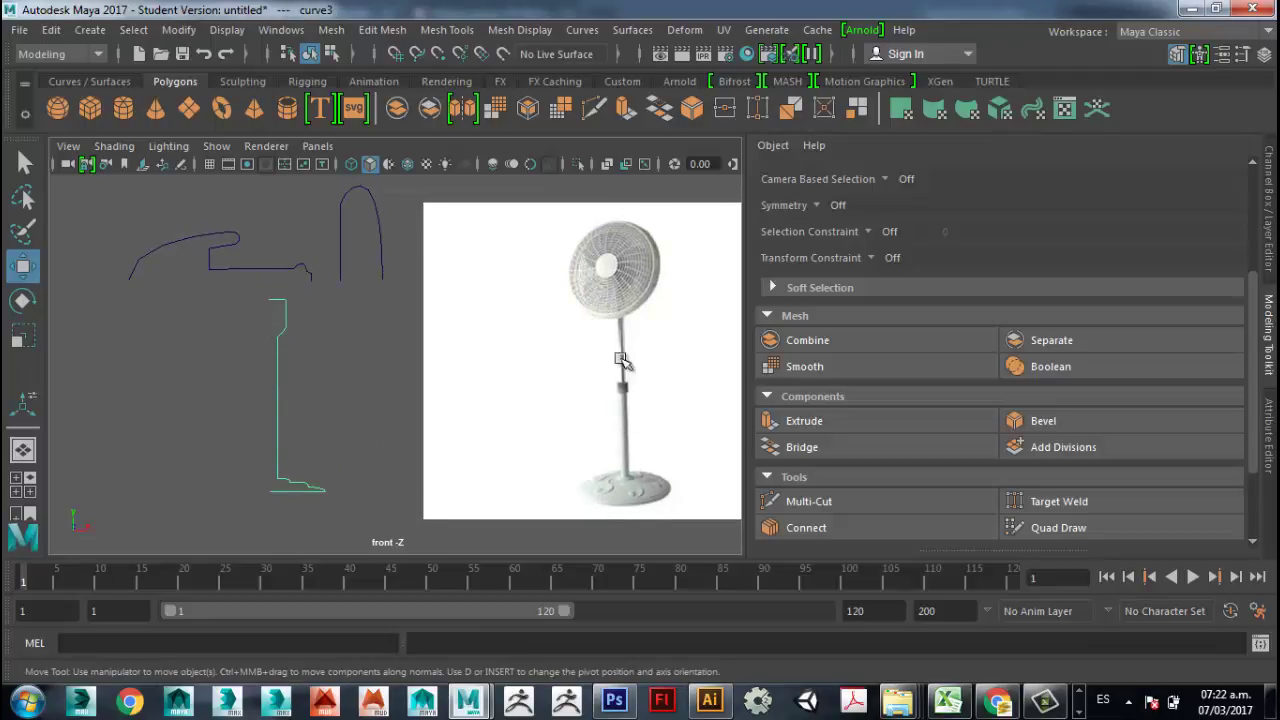
click(277, 269)
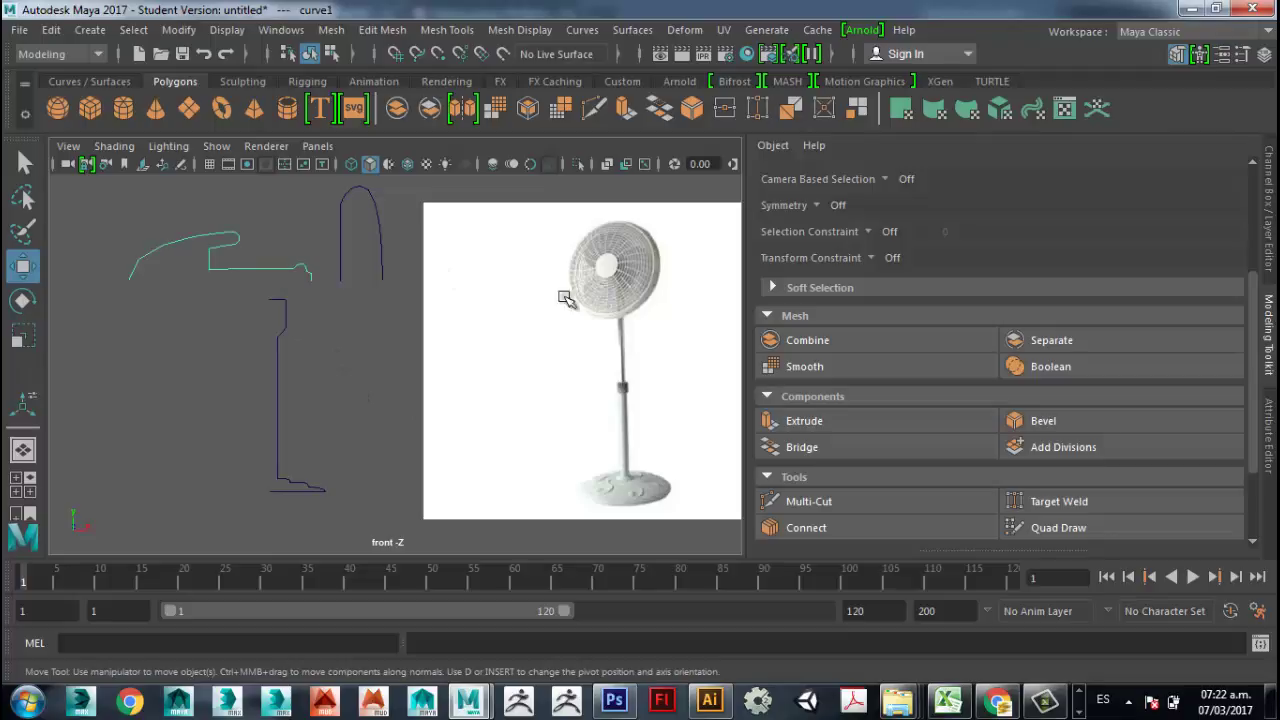
click(381, 256)
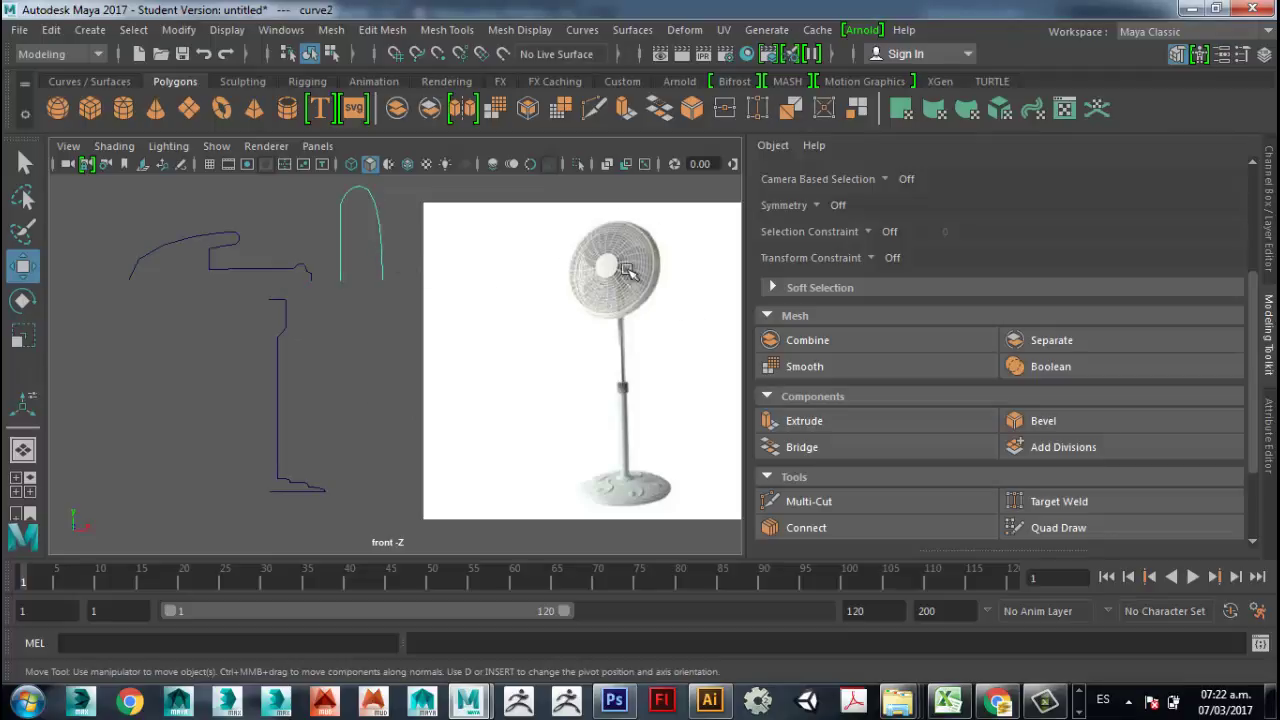
- Move the stand curve's pivot near its top axis end and the two head curves' pivots near their lower right ends
click(279, 331)
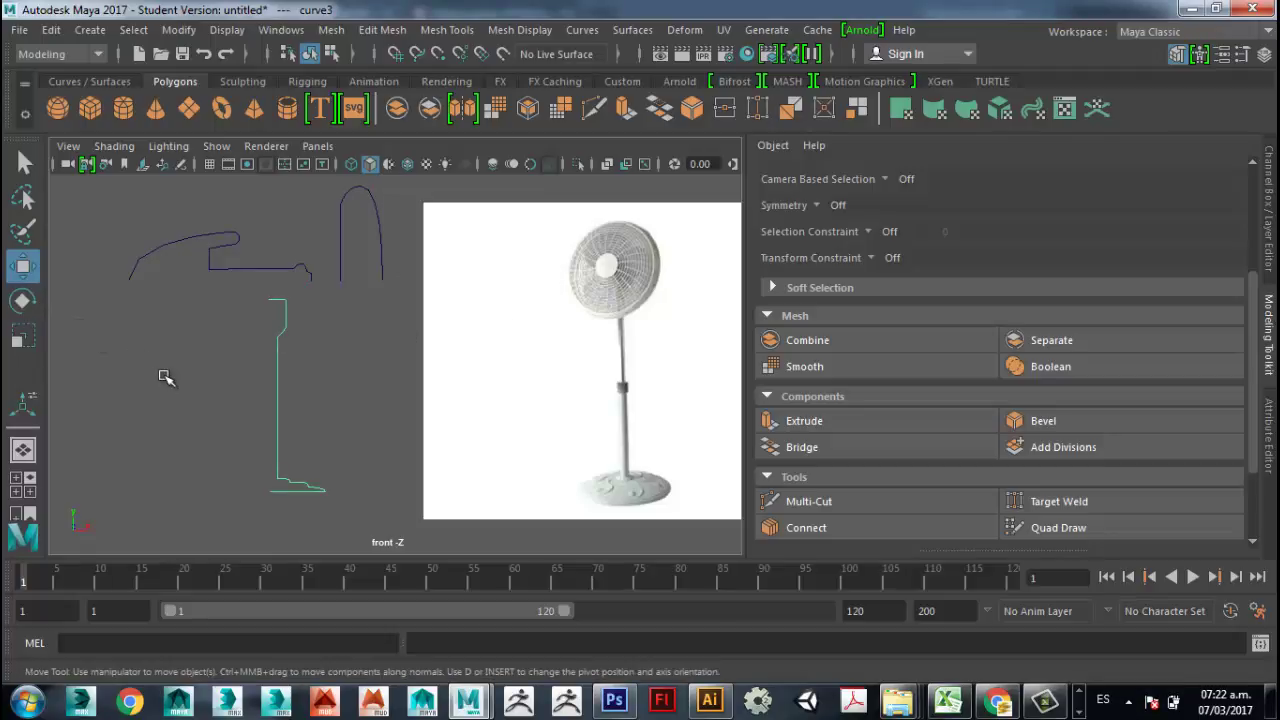
scroll(285, 300, down, 3)
key(d)
drag(186, 203, 285, 312)
click(264, 270)
drag(177, 199, 331, 300)
click(355, 255)
drag(186, 200, 390, 310)
key(f)
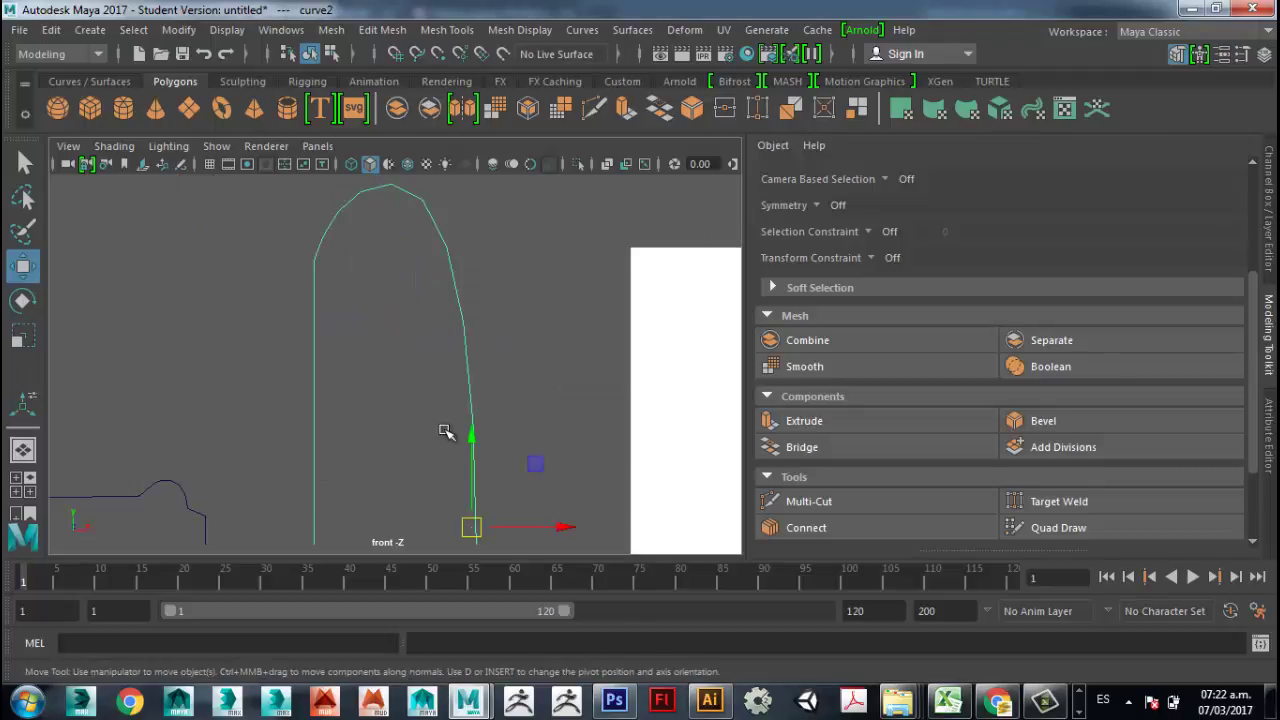
- Refine the pivots of the arched, long head and stand curves so each aligns with its curve's axis end point
alt+middle_drag(480, 492, 403, 320)
key(d)
drag(395, 287, 395, 301)
drag(445, 368, 451, 367)
alt+middle_drag(114, 348, 441, 348)
click(443, 345)
key(d)
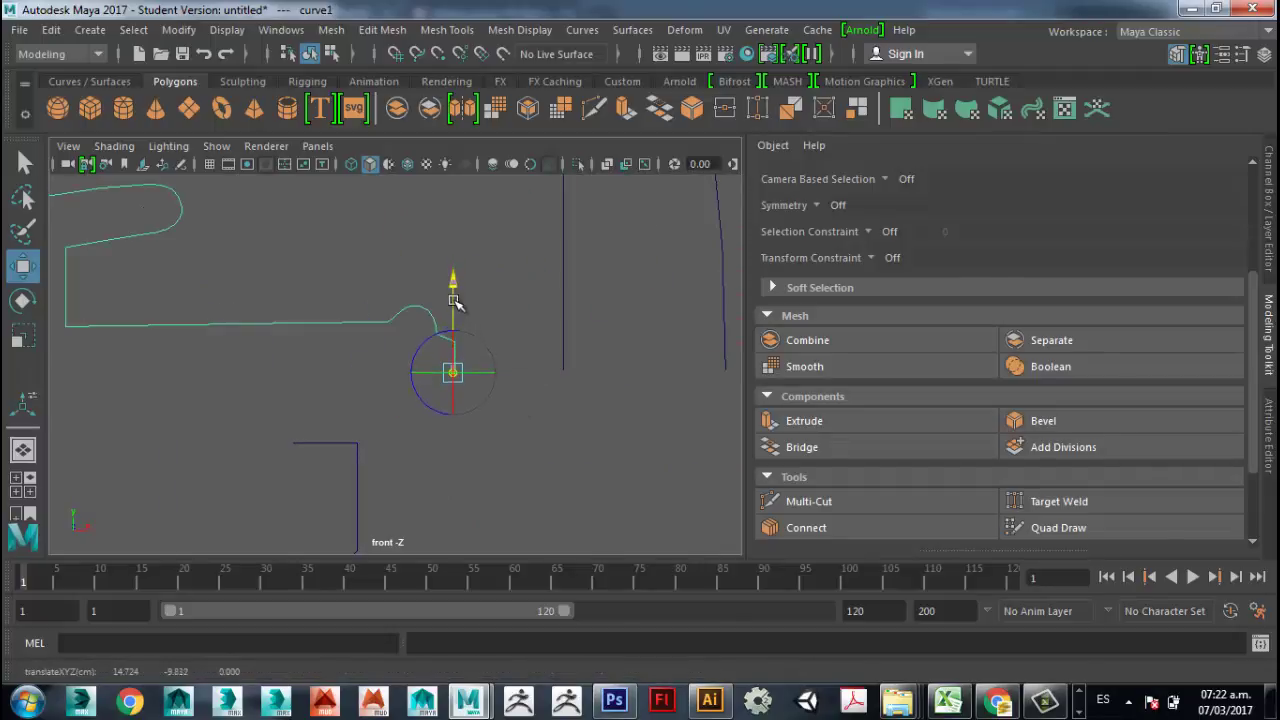
click(345, 443)
key(d)
drag(354, 440, 361, 440)
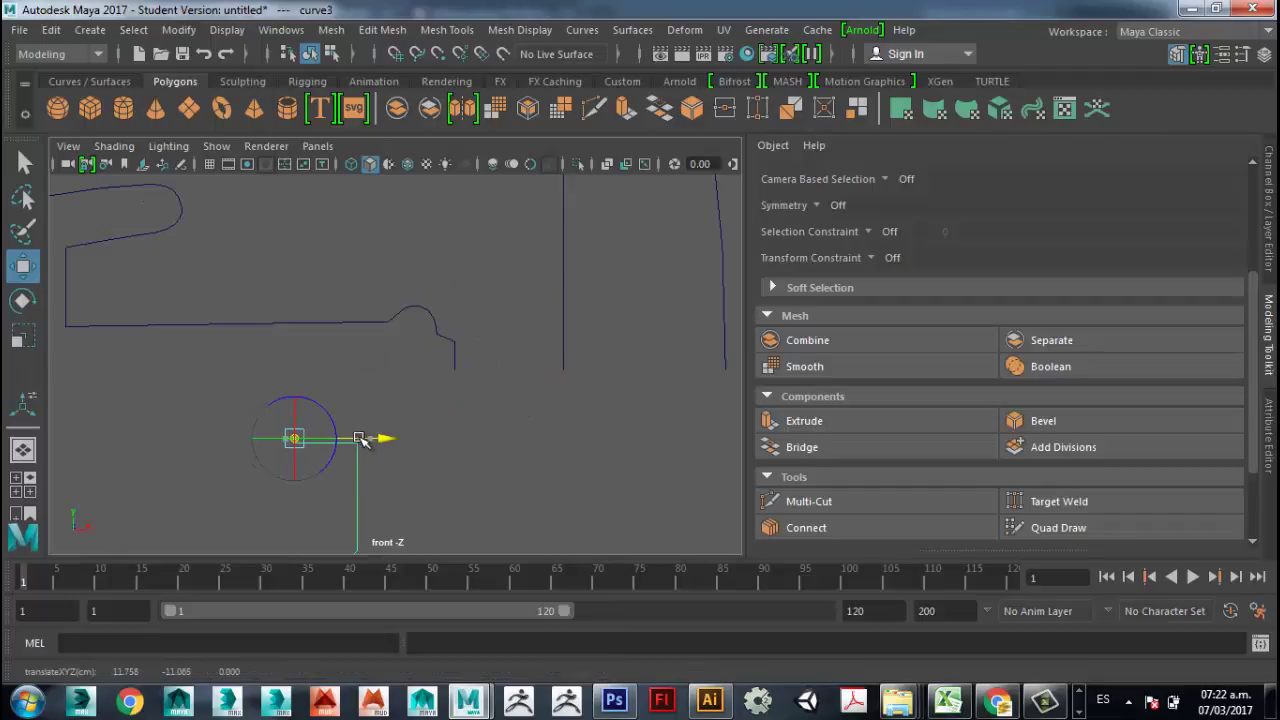
- Select the stand profile curve and revolve it in the perspective view to create the fan's base and pole
scroll(397, 466, down, 8)
click(415, 304)
click(386, 392)
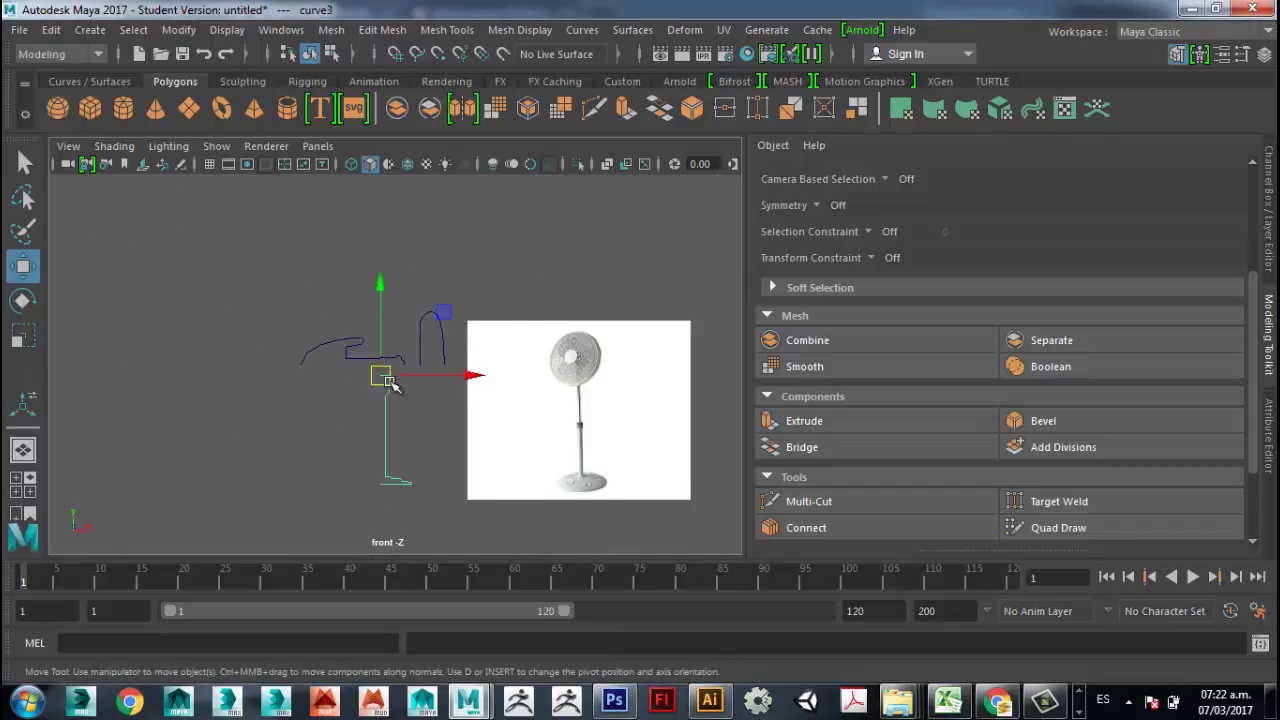
key(space)
key(space)
alt+right_drag(541, 259, 287, 268)
alt+middle_drag(289, 269, 495, 240)
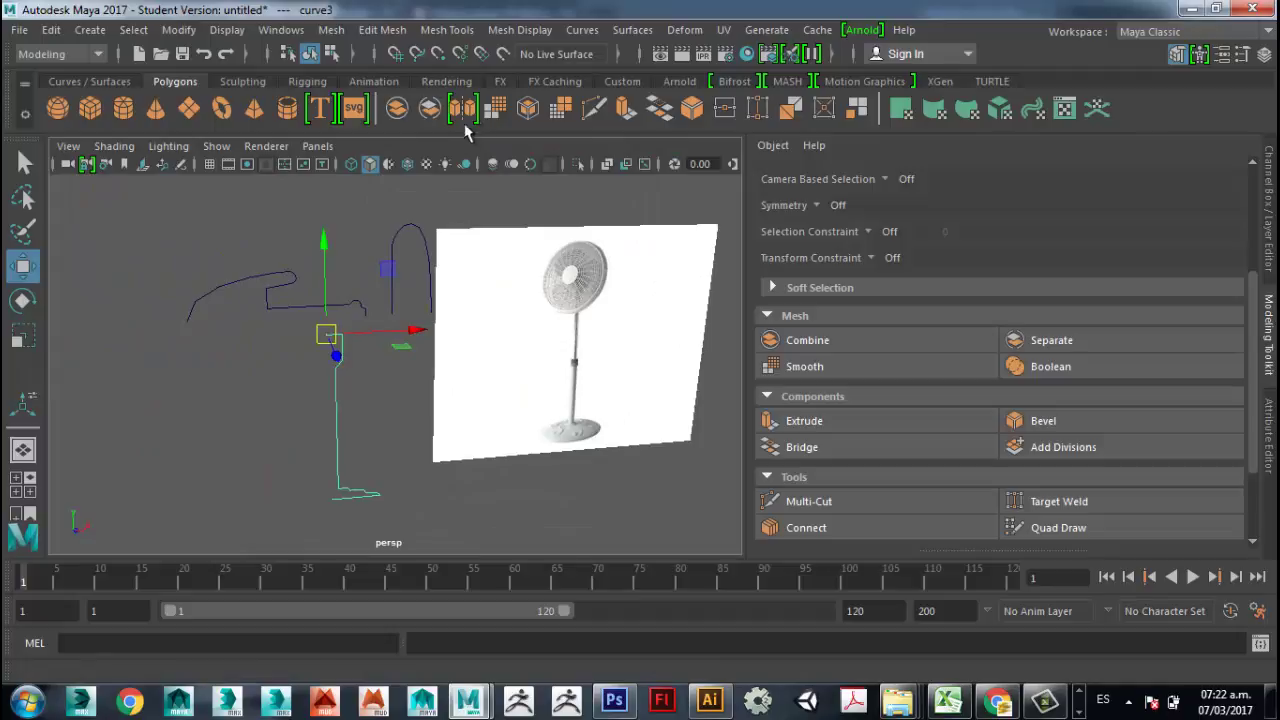
click(627, 30)
click(700, 115)
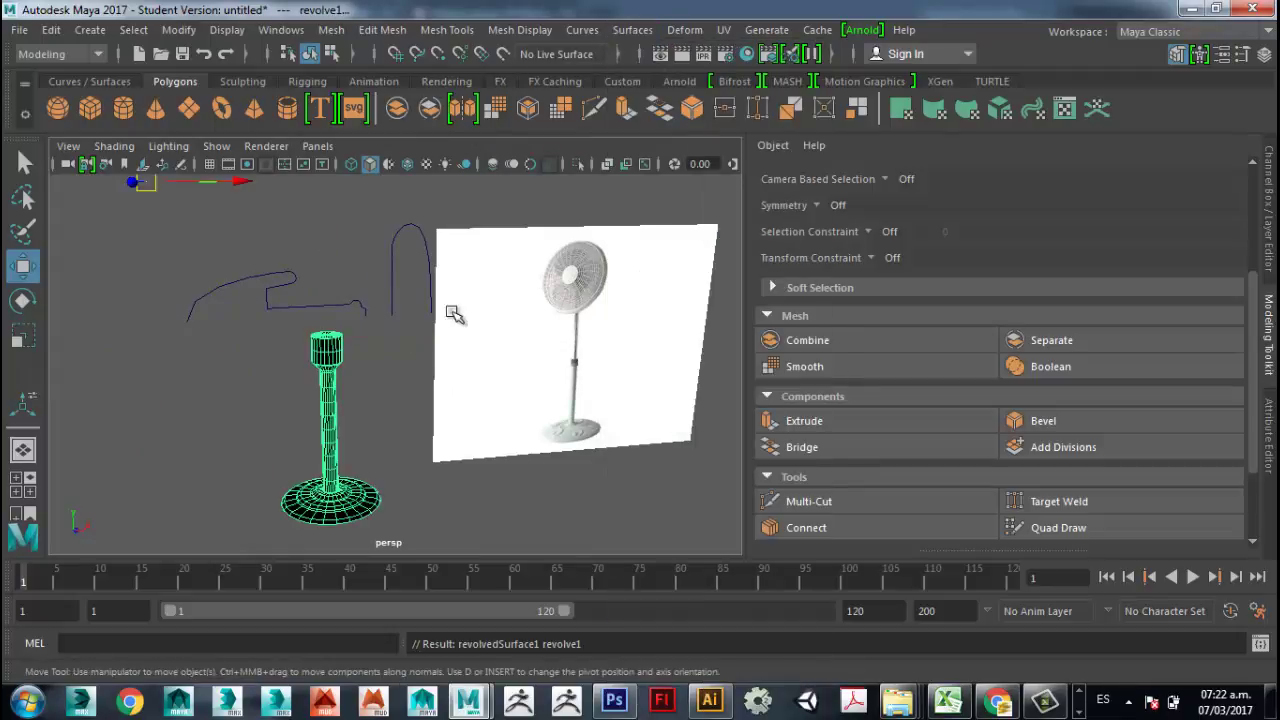
- Revolve the arched curve and the long head curve separately around the X axis as quad polygon surfaces
click(398, 276)
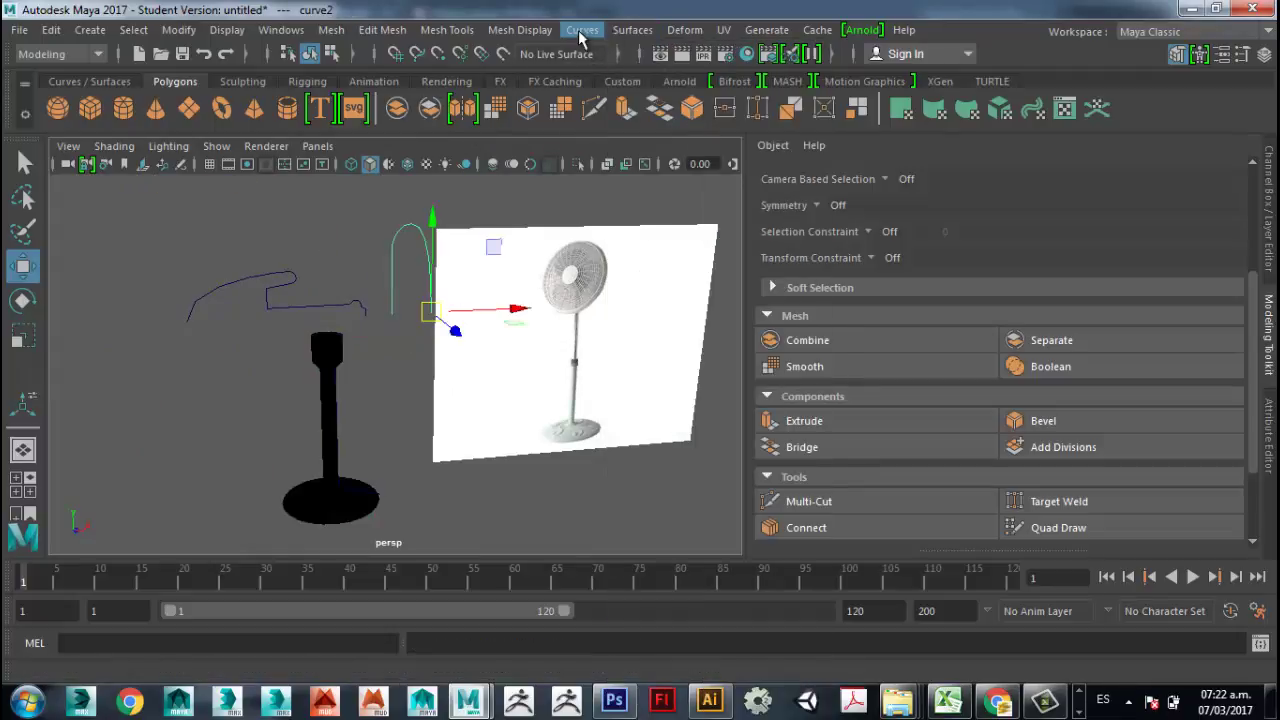
click(636, 31)
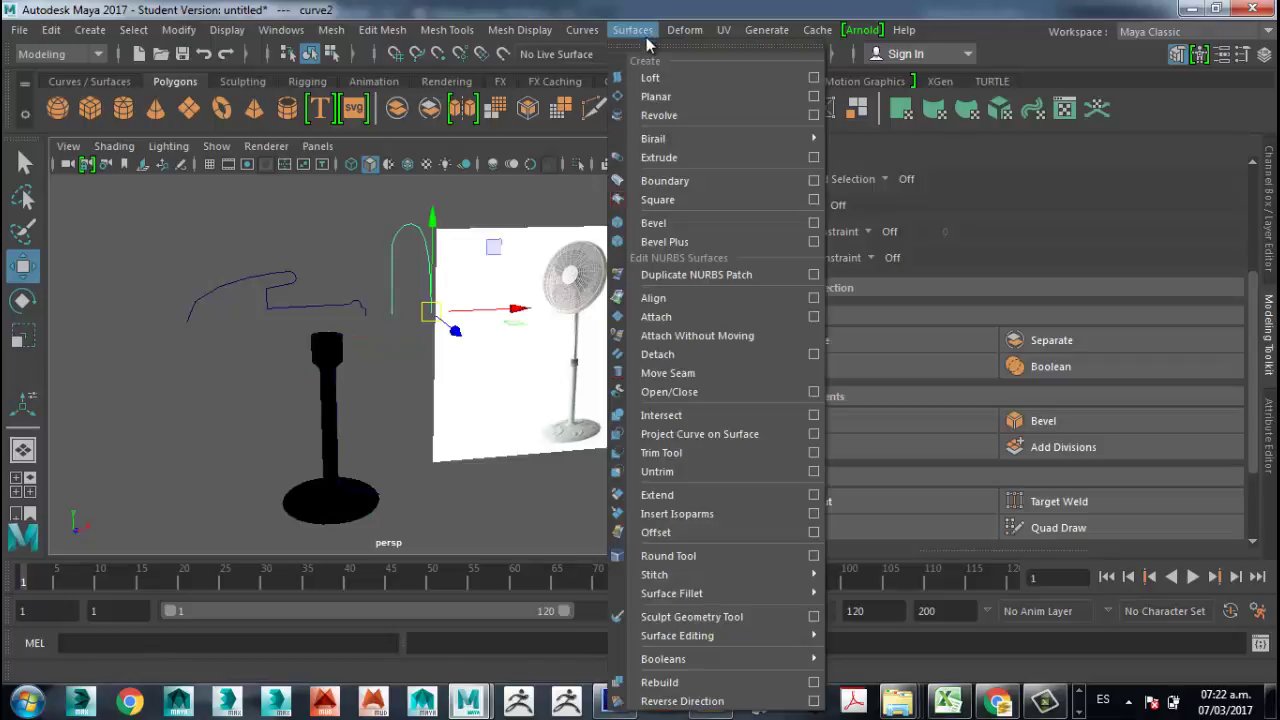
click(813, 116)
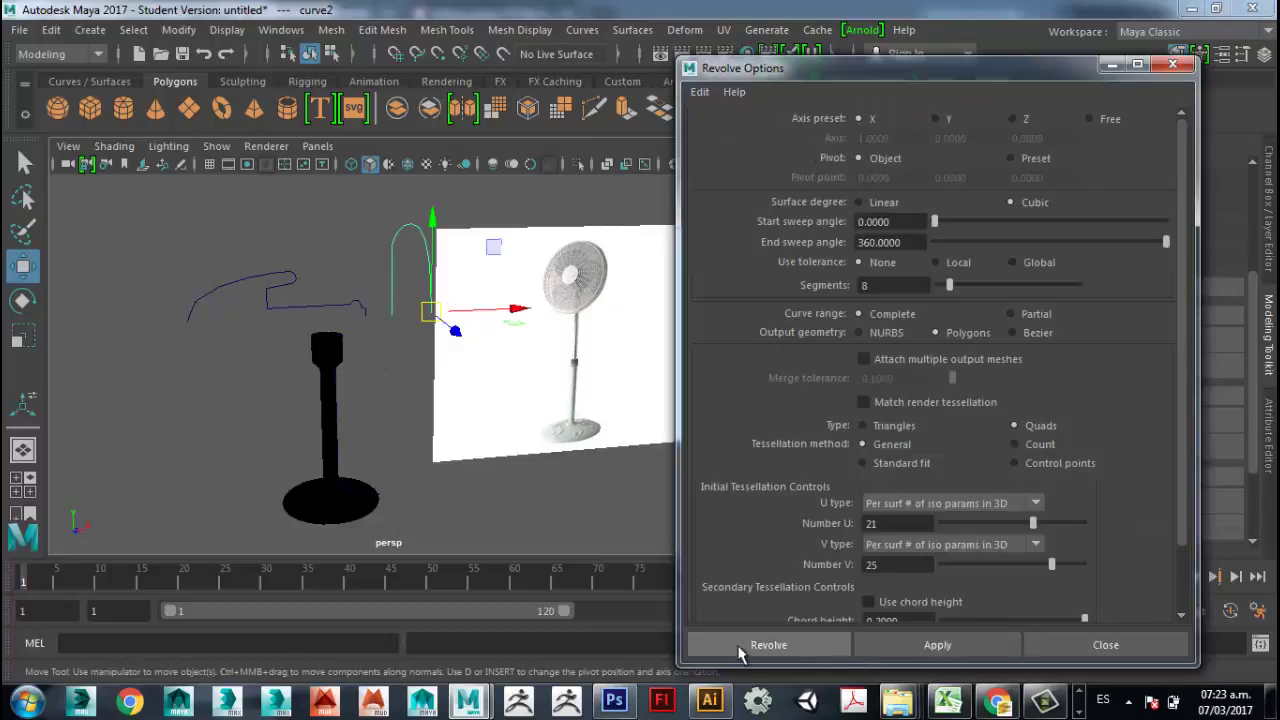
click(937, 645)
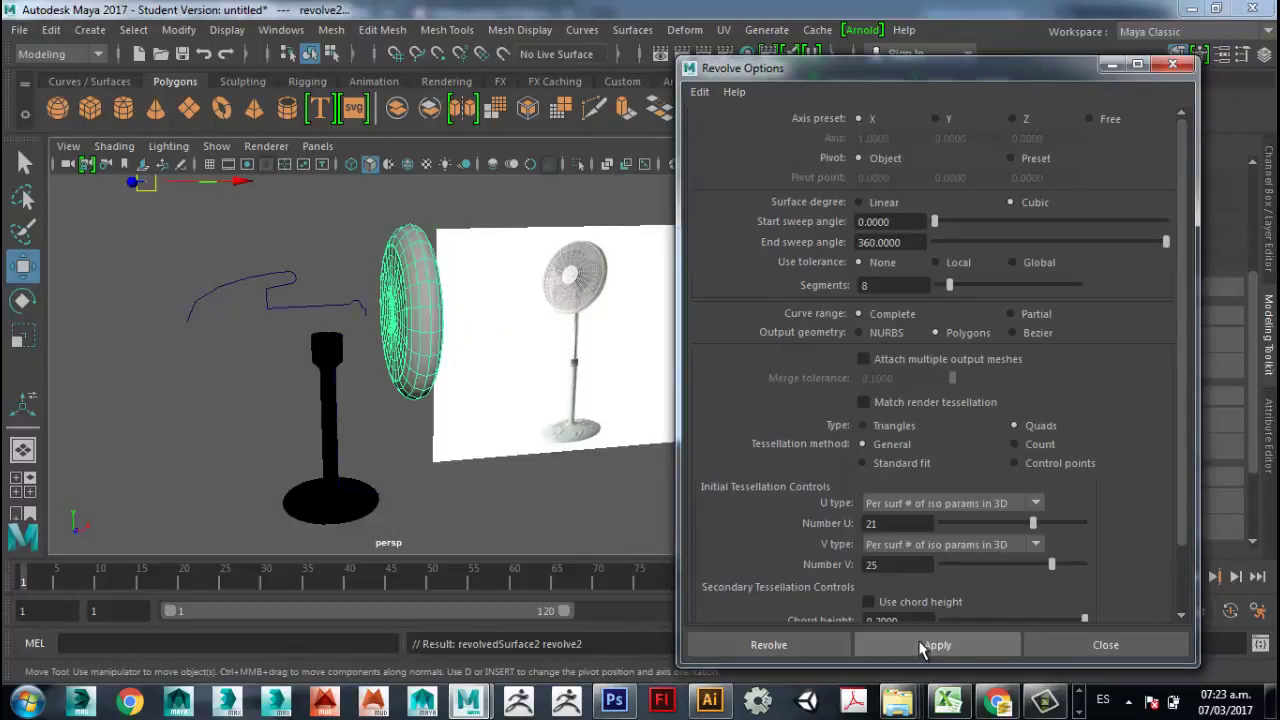
click(352, 308)
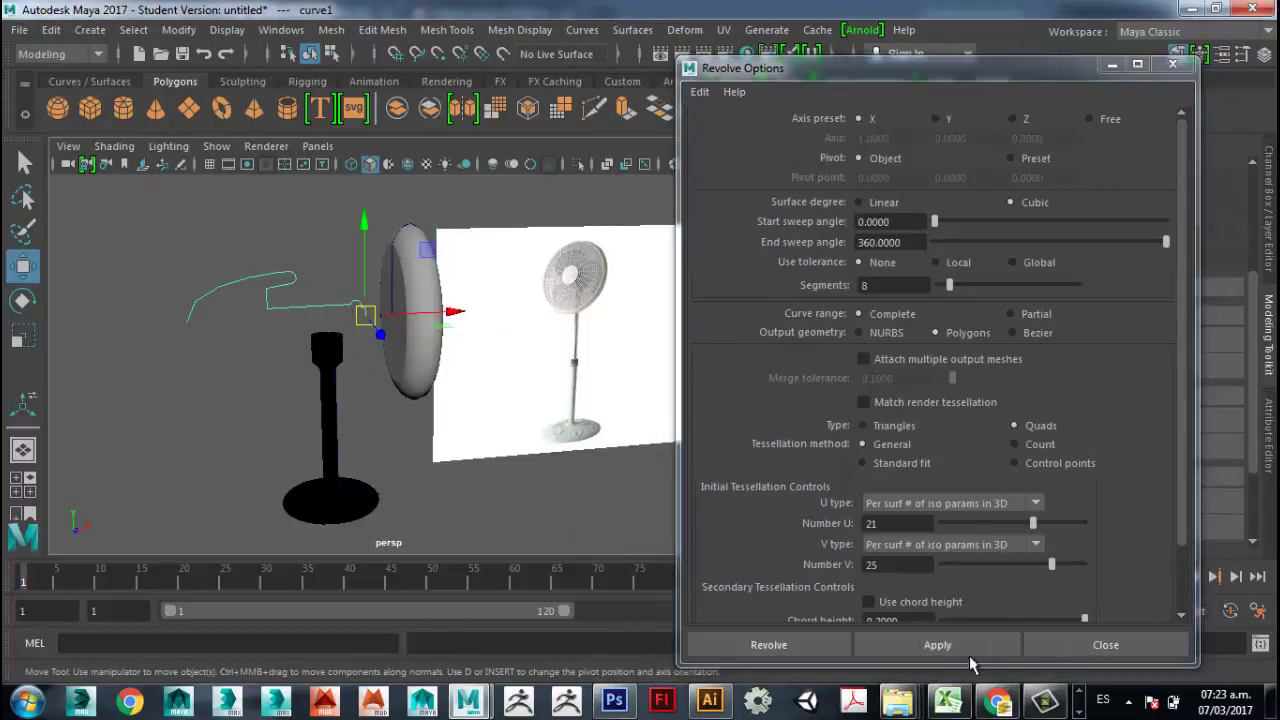
click(937, 645)
click(1105, 645)
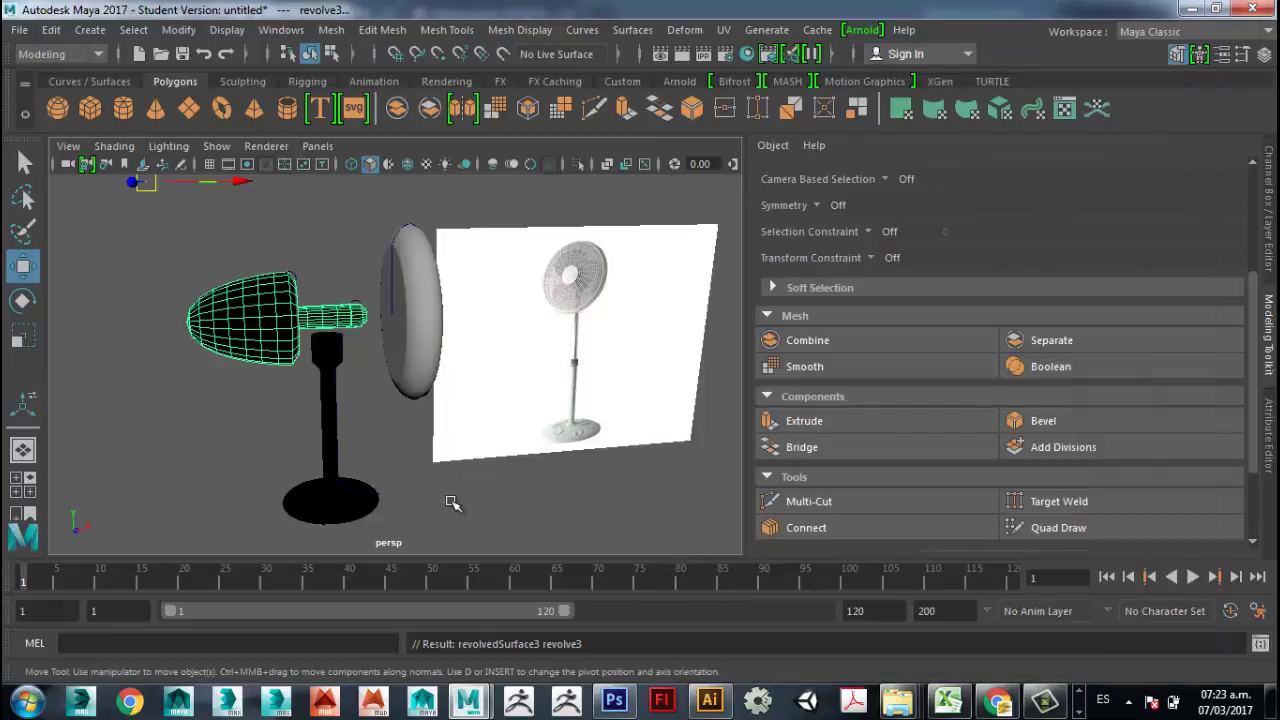
- Reverse the normals of the revolved motor head and stand, and return them to object mode
click(452, 502)
click(335, 425)
click(256, 312)
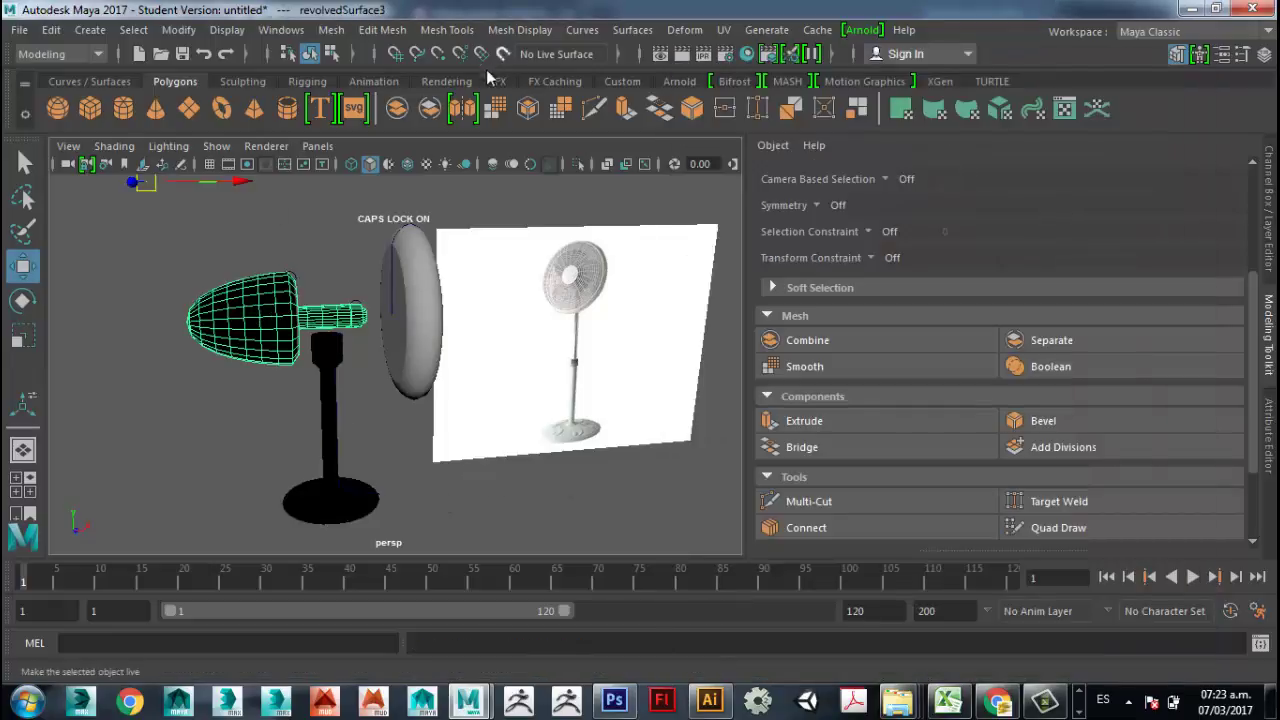
shift+click(325, 352)
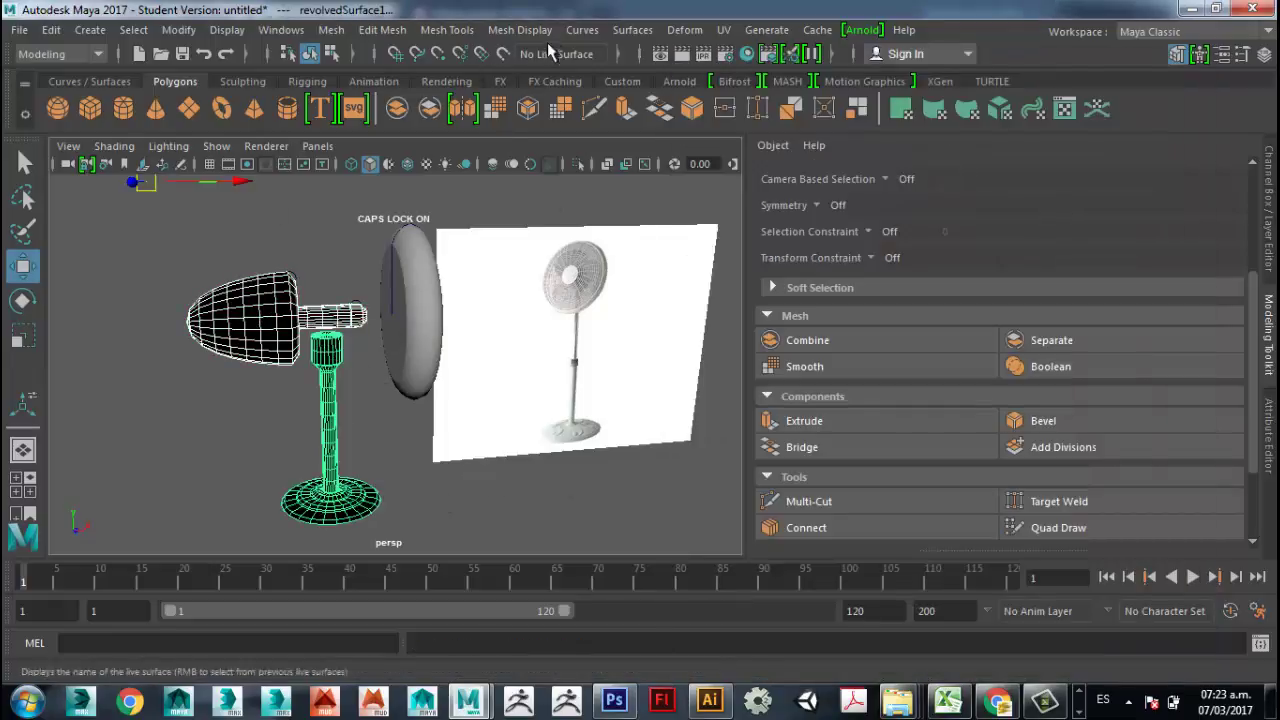
click(531, 29)
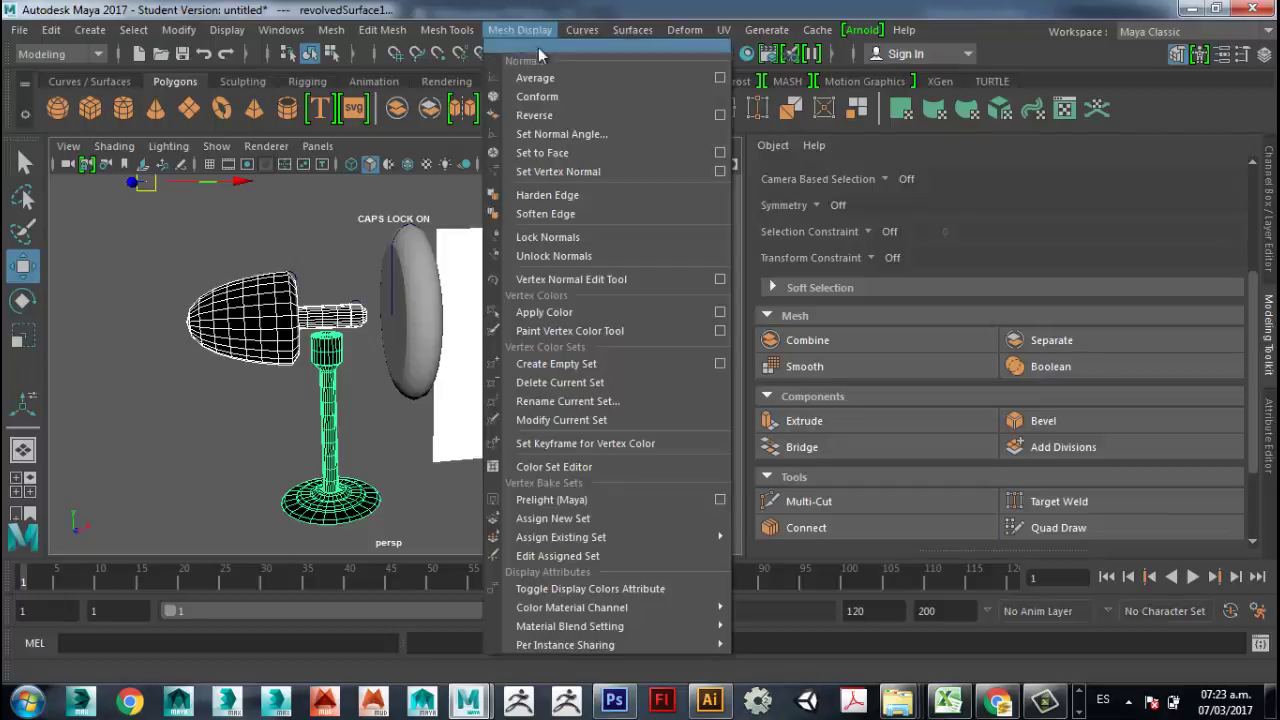
click(555, 112)
key(w)
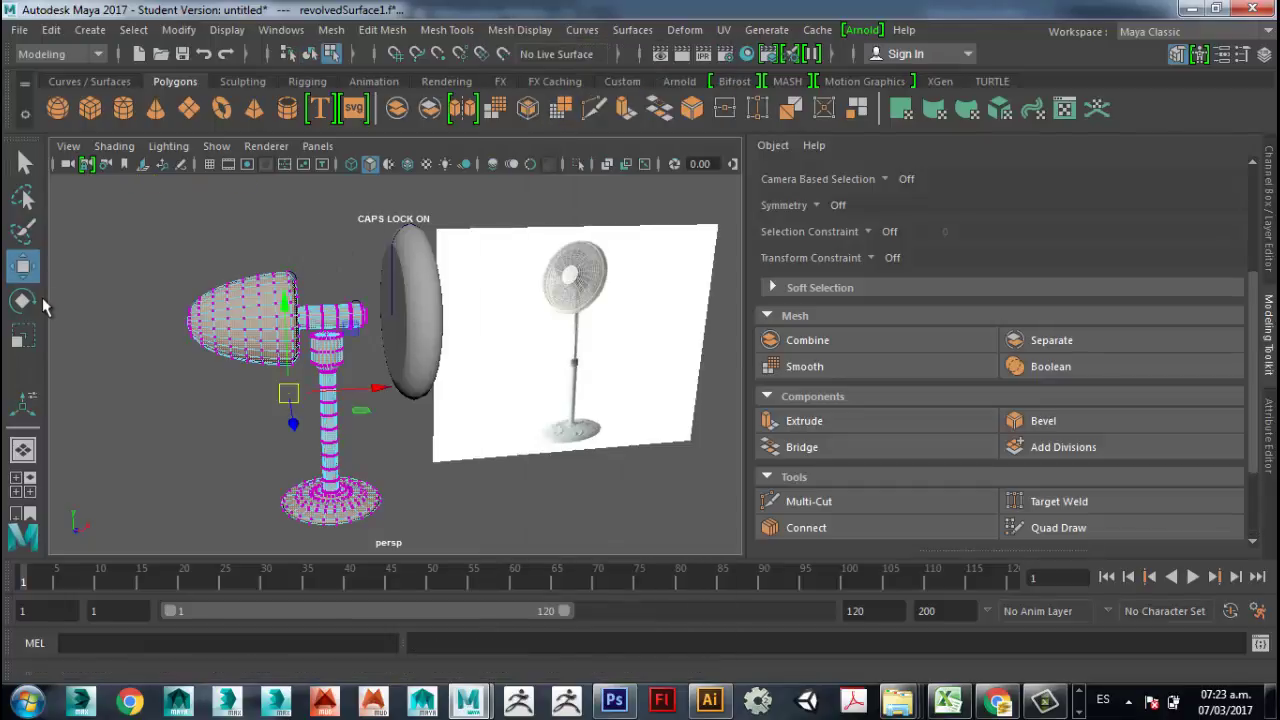
right_click(335, 358)
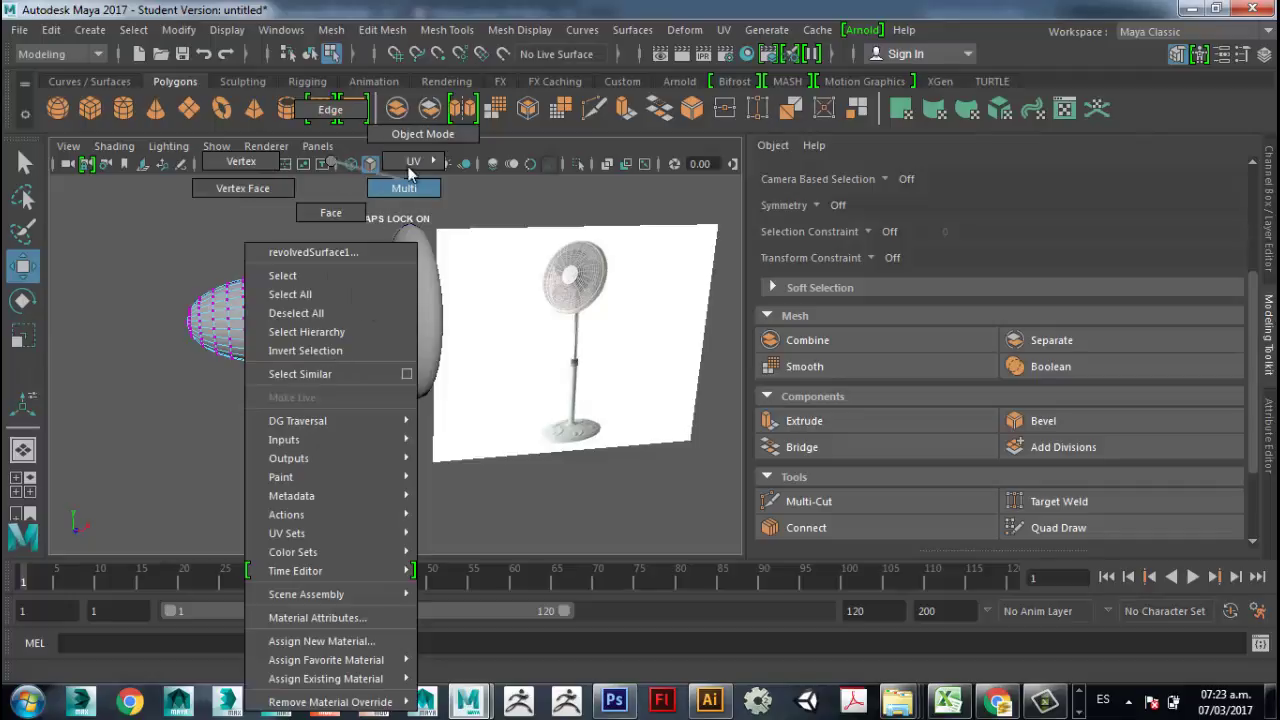
click(423, 134)
- Center the pivots of the stand, motor head and grille disc together
alt+drag(290, 330, 340, 345)
click(343, 348)
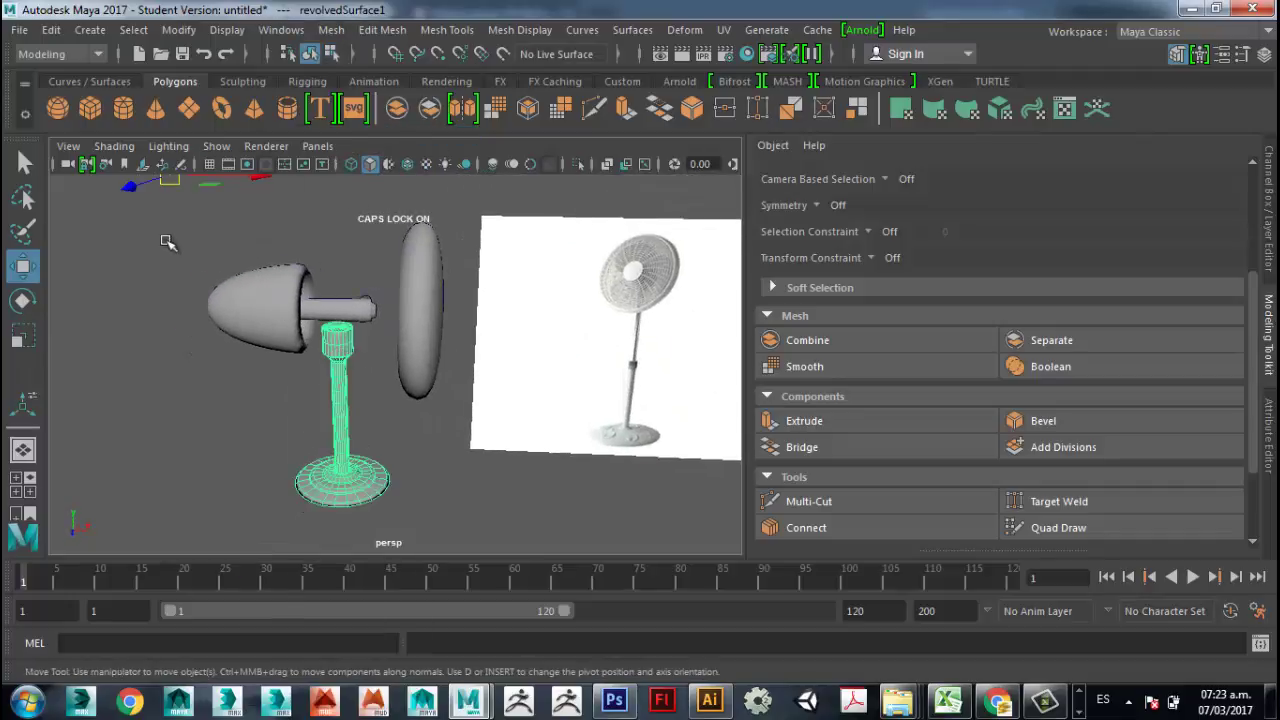
shift+click(280, 312)
shift+click(418, 280)
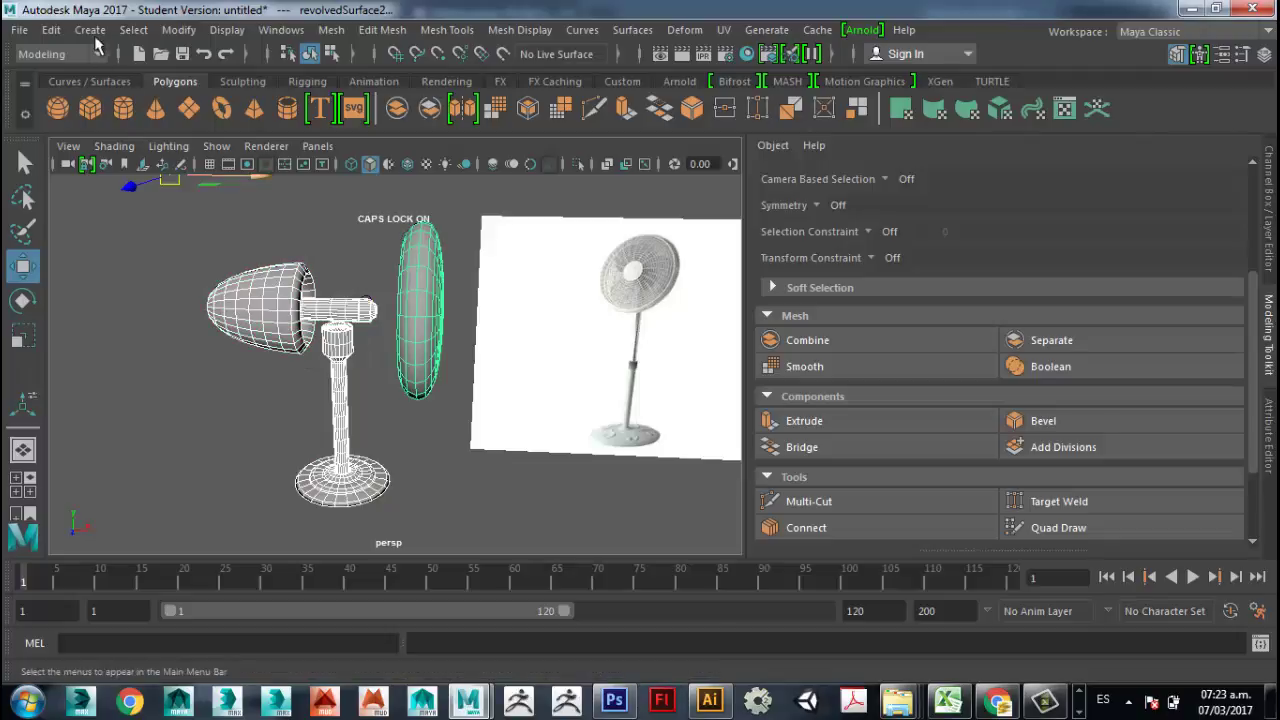
click(168, 30)
click(212, 163)
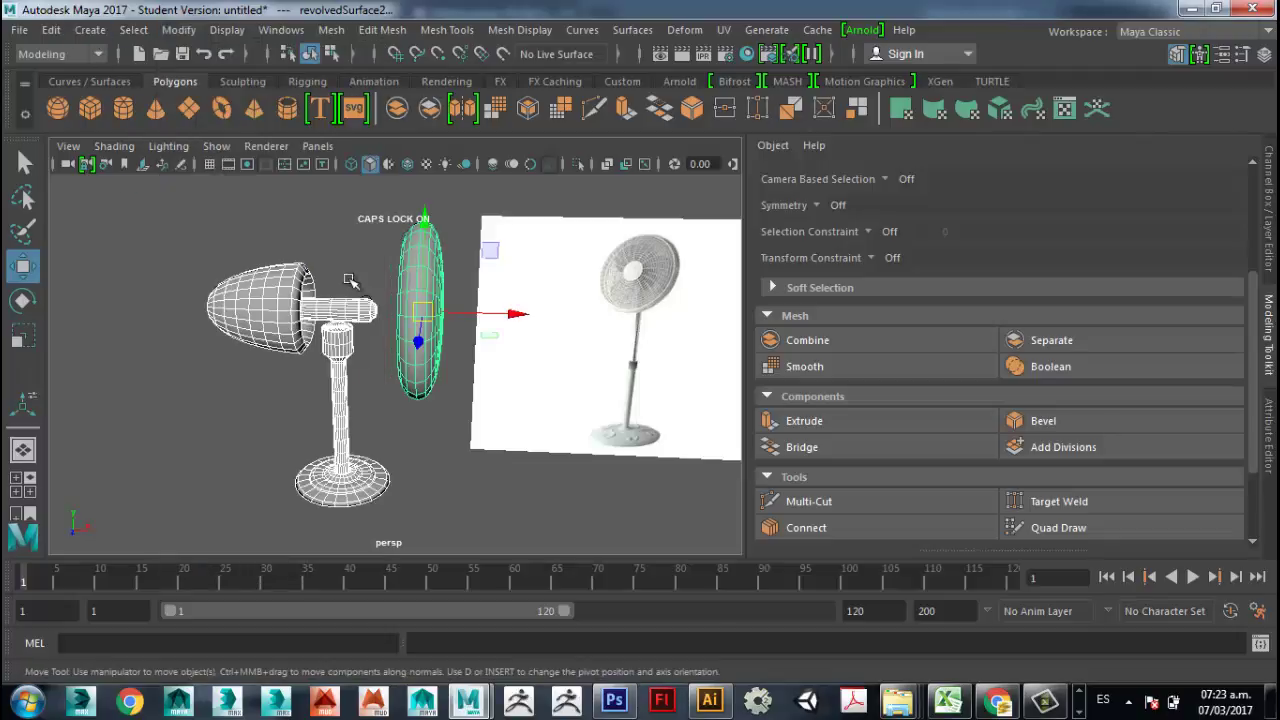
- Lower the motor head slightly so its shaft rests on the top of the stand
key(5)
click(287, 277)
drag(285, 242, 287, 257)
alt+right_drag(331, 294, 384, 415)
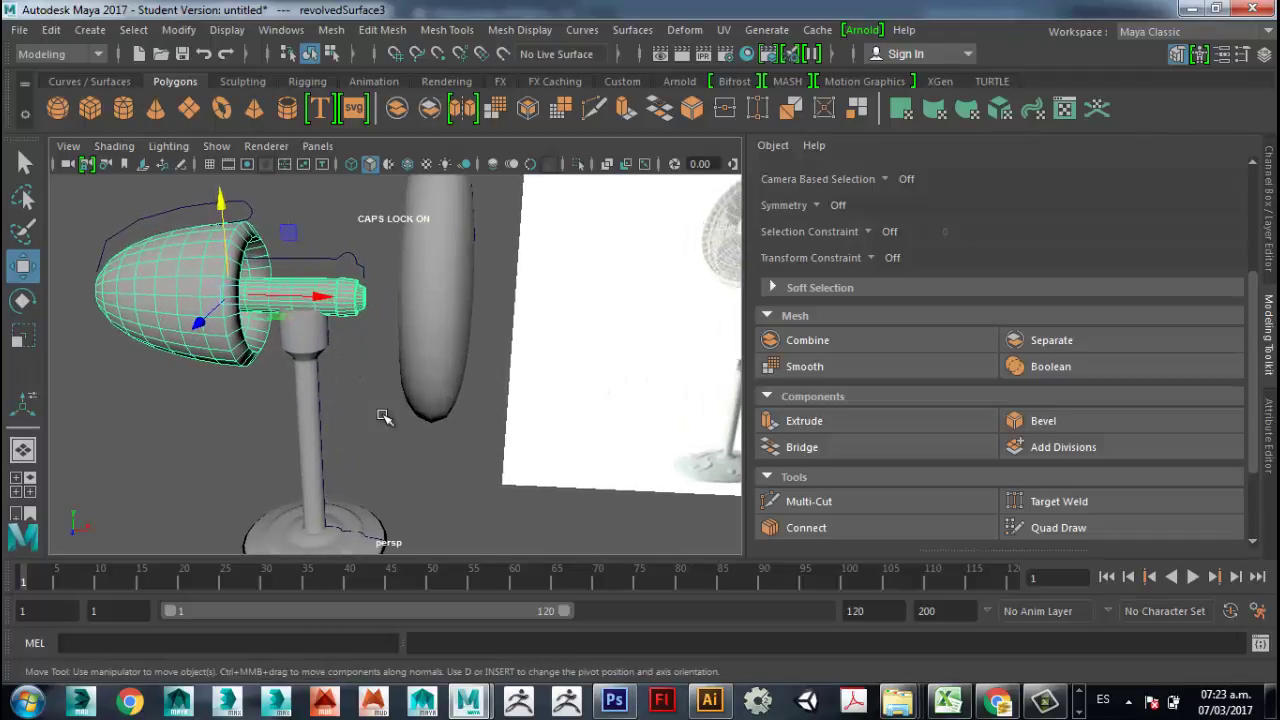
click(388, 419)
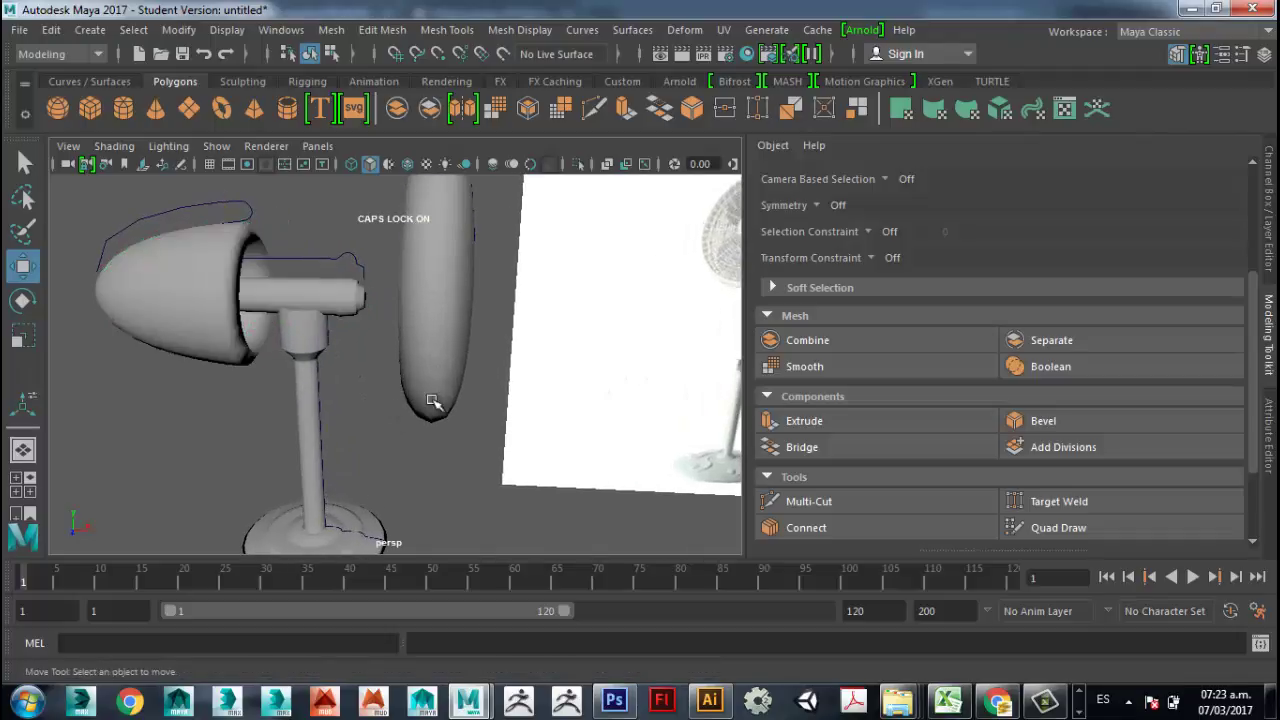
- Move the grille disc down and toward the motor head until it meets the end of the shaft
click(450, 362)
alt+drag(480, 287, 230, 237)
drag(307, 203, 363, 330)
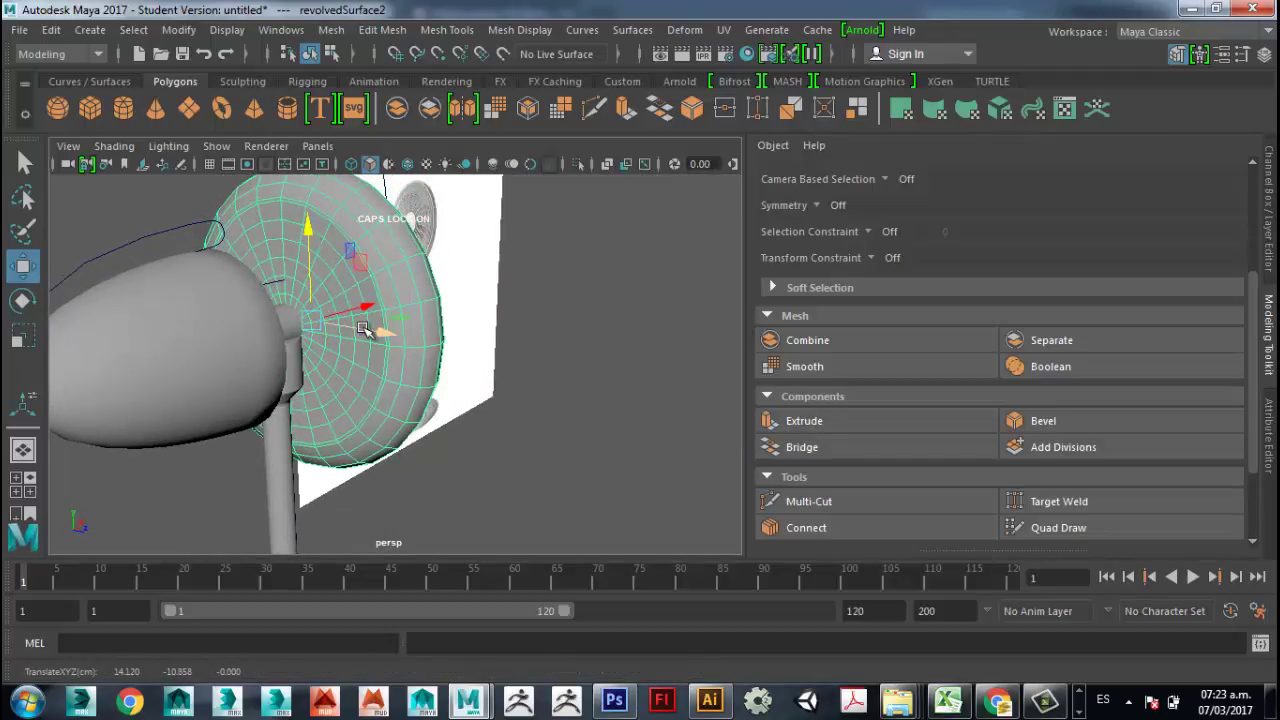
alt+drag(430, 360, 344, 336)
alt+drag(460, 375, 426, 327)
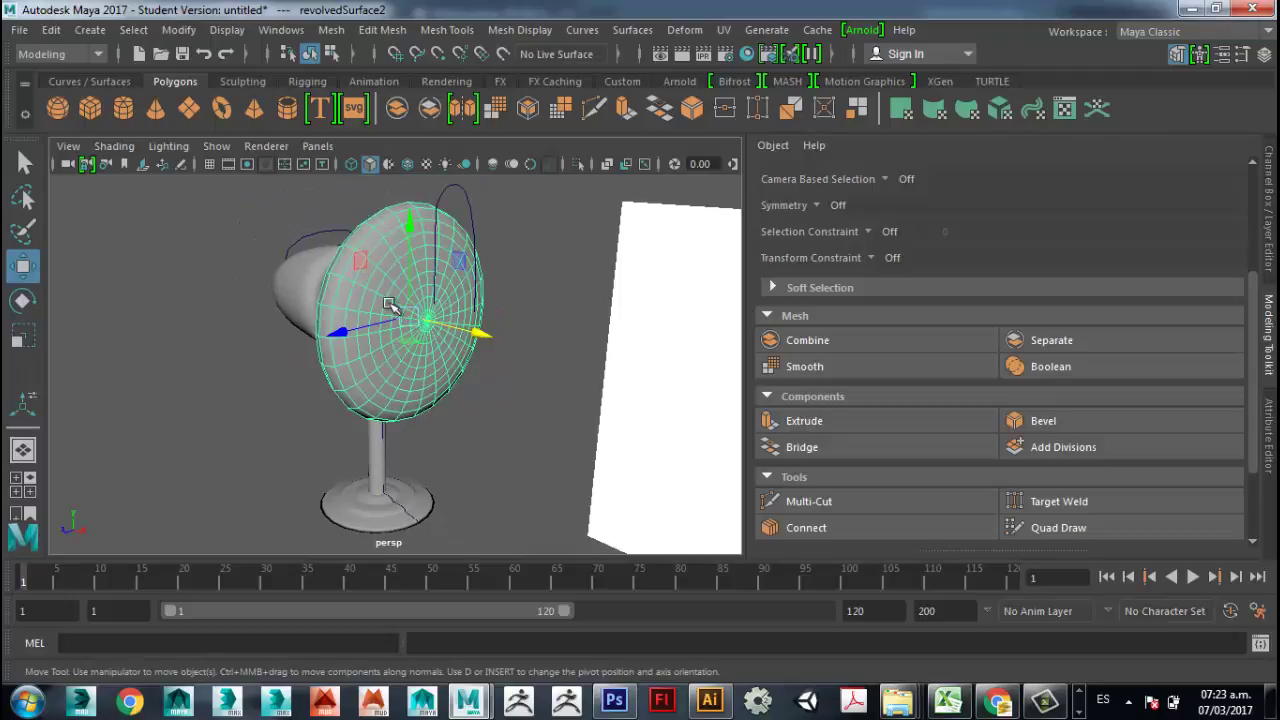
- Select all faces of the grille disc and extrude them with Keep Faces Together off
right_drag(365, 278, 455, 134)
alt+drag(385, 342, 237, 262)
drag(300, 210, 505, 462)
alt+drag(414, 434, 586, 457)
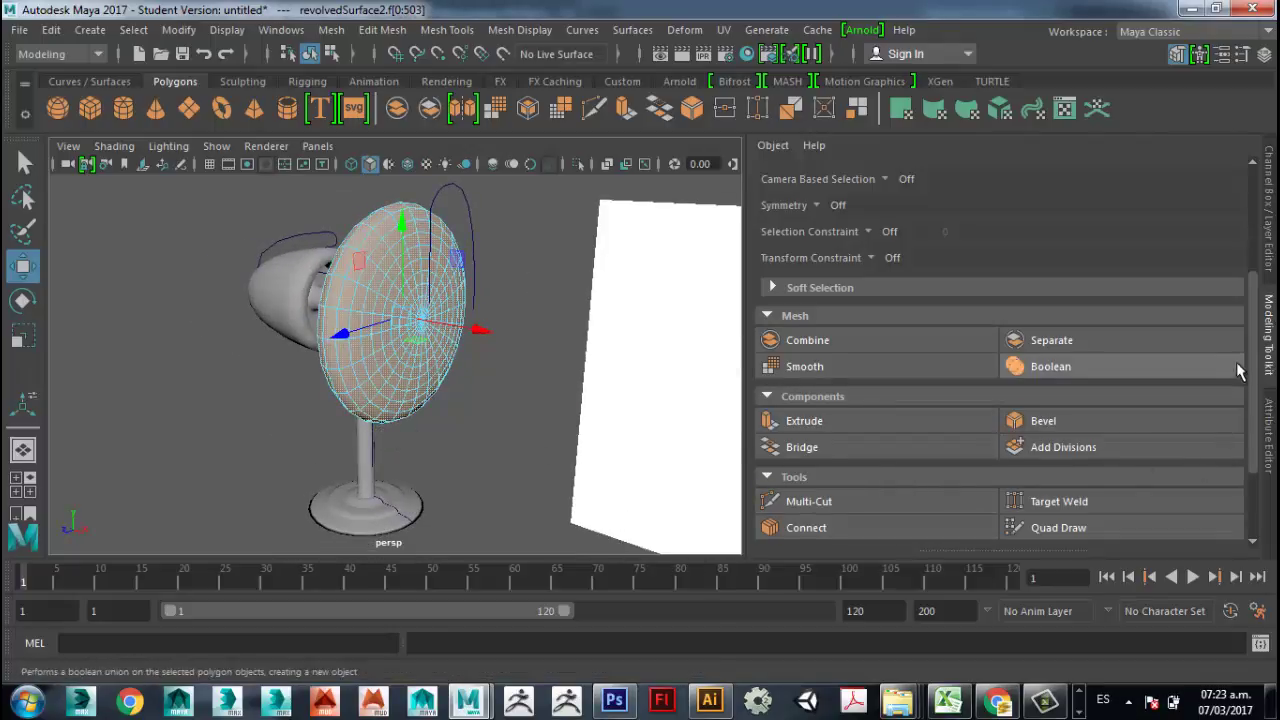
scroll(847, 400, down, 3)
click(838, 304)
scroll(838, 305, up, 3)
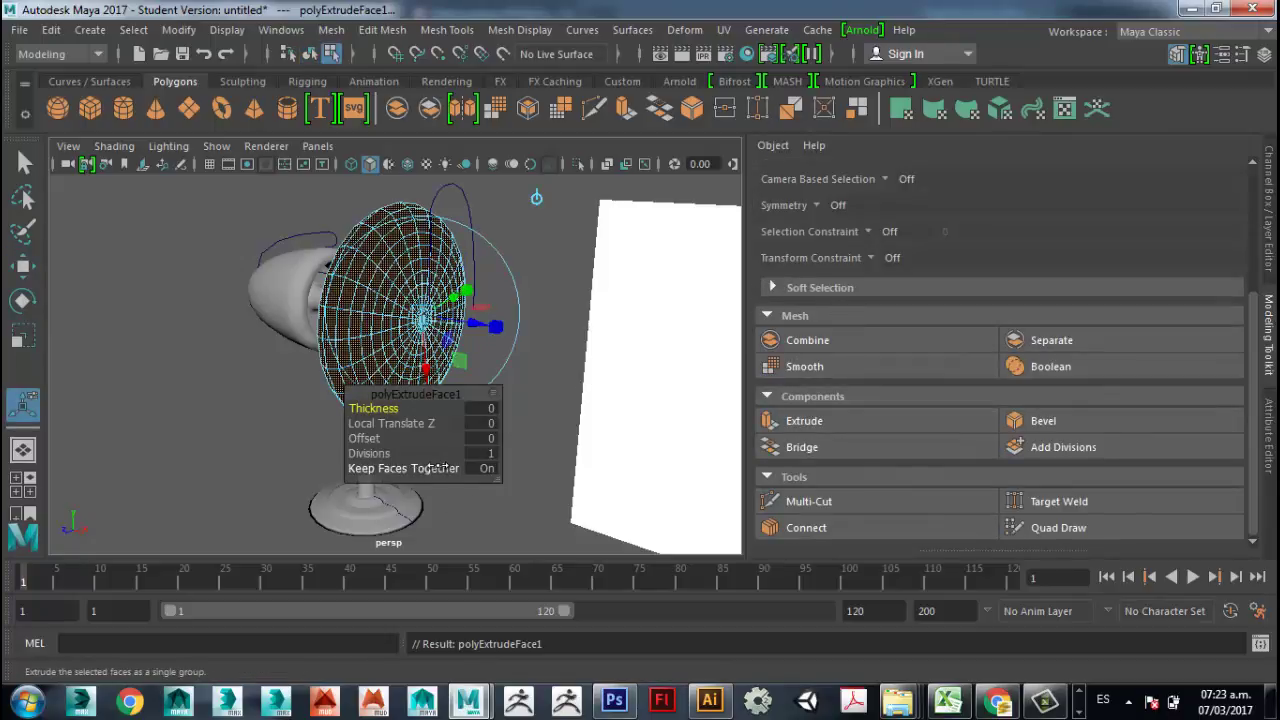
click(486, 470)
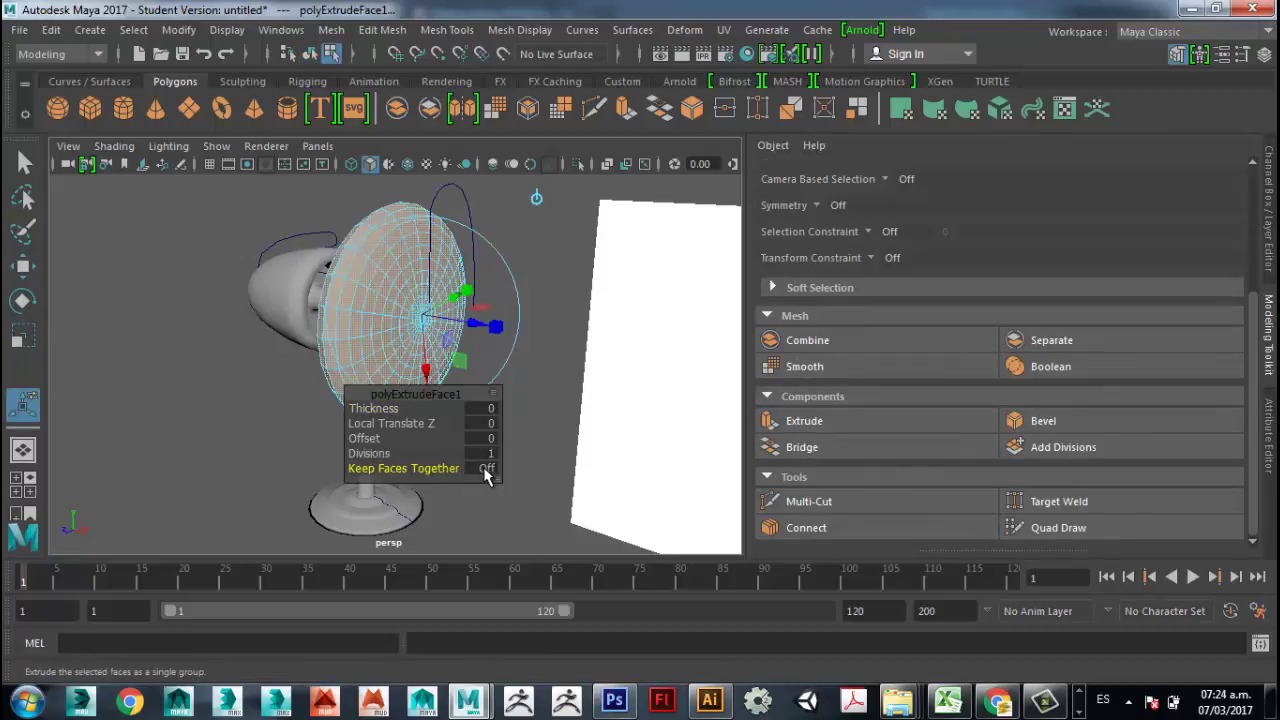
- Set the grille face extrusion's offset to 0.1 to inset every face individually
alt+right_drag(488, 315, 551, 443)
alt+middle_drag(547, 290, 561, 347)
alt+right_drag(561, 347, 596, 405)
alt+middle_drag(567, 350, 552, 402)
click(361, 440)
mouse_move(361, 440)
middle_down()
mouse_move(420, 440)
mouse_move(366, 442)
middle_up()
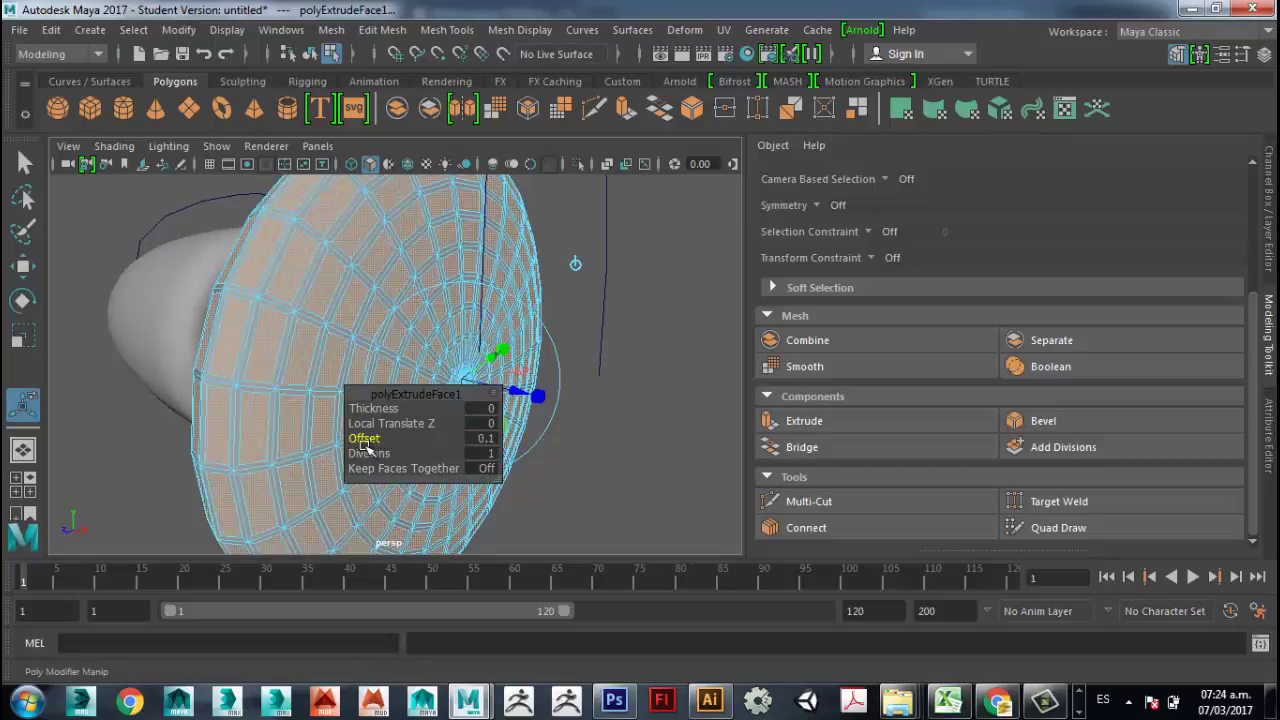
click(23, 266)
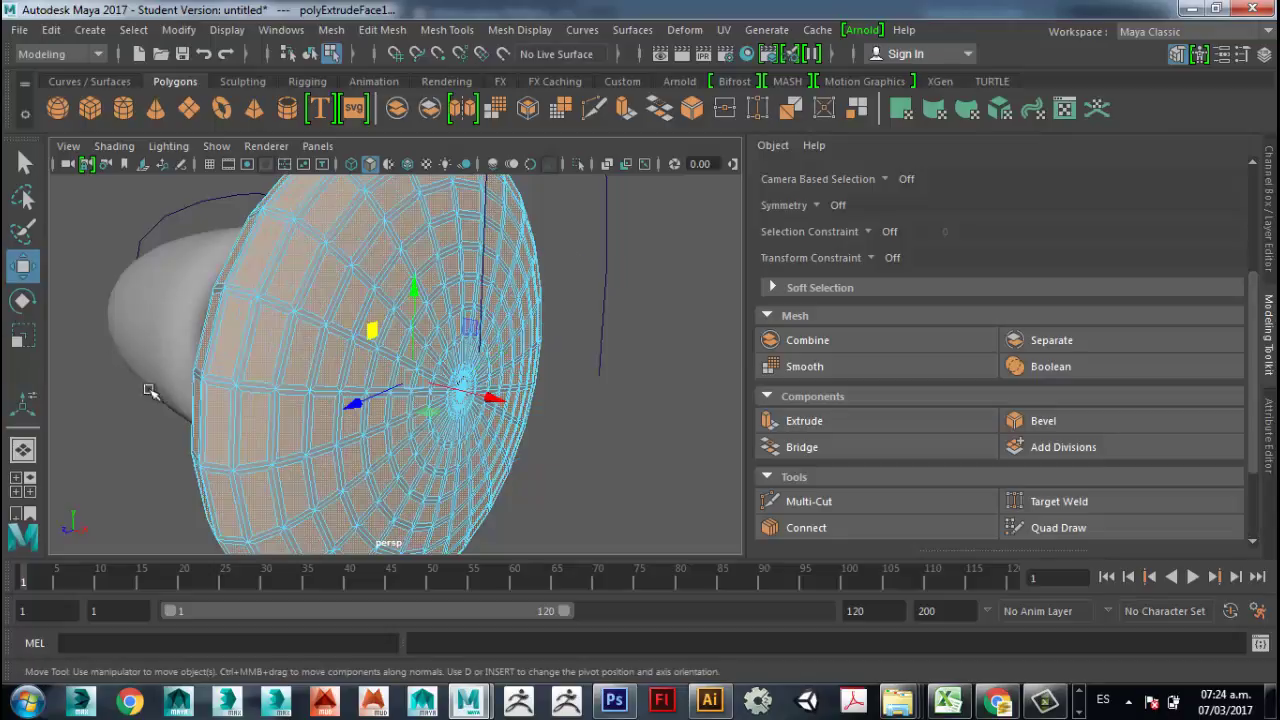
- Extrude the inset grille faces with a thickness of -0.3, delete them to open the holes, and return to object mode
click(834, 421)
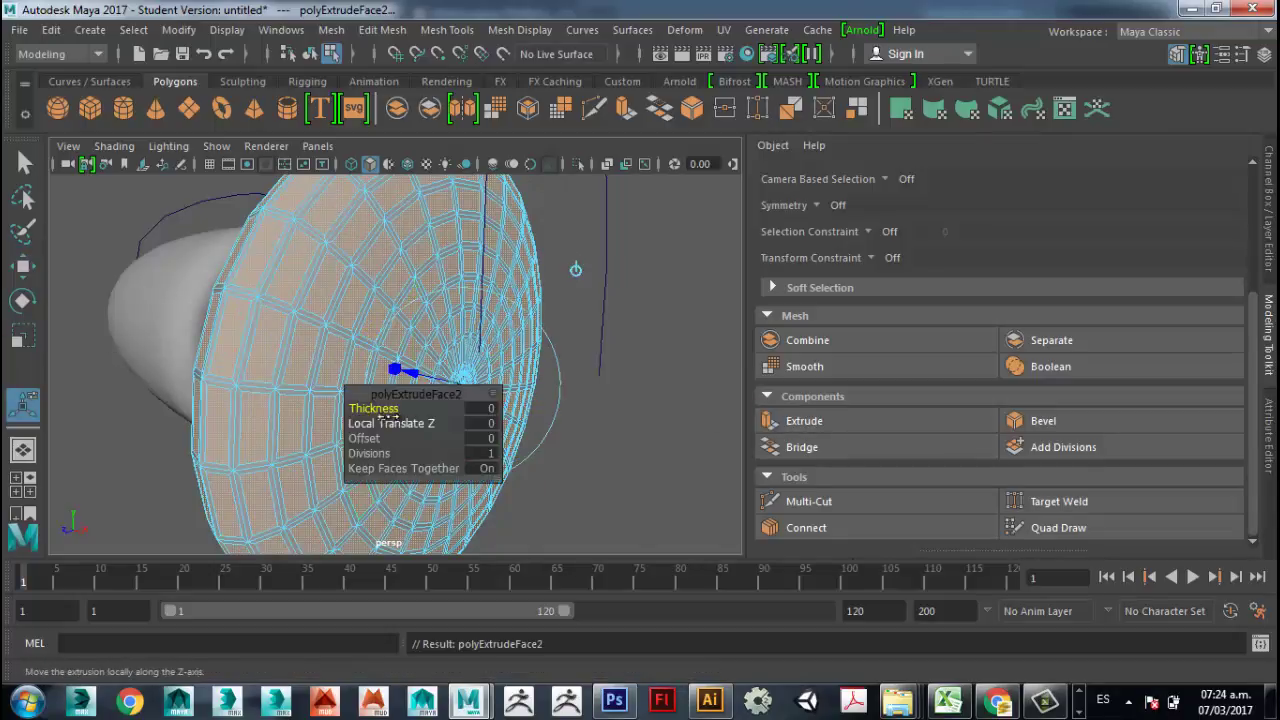
middle_drag(378, 410, 382, 411)
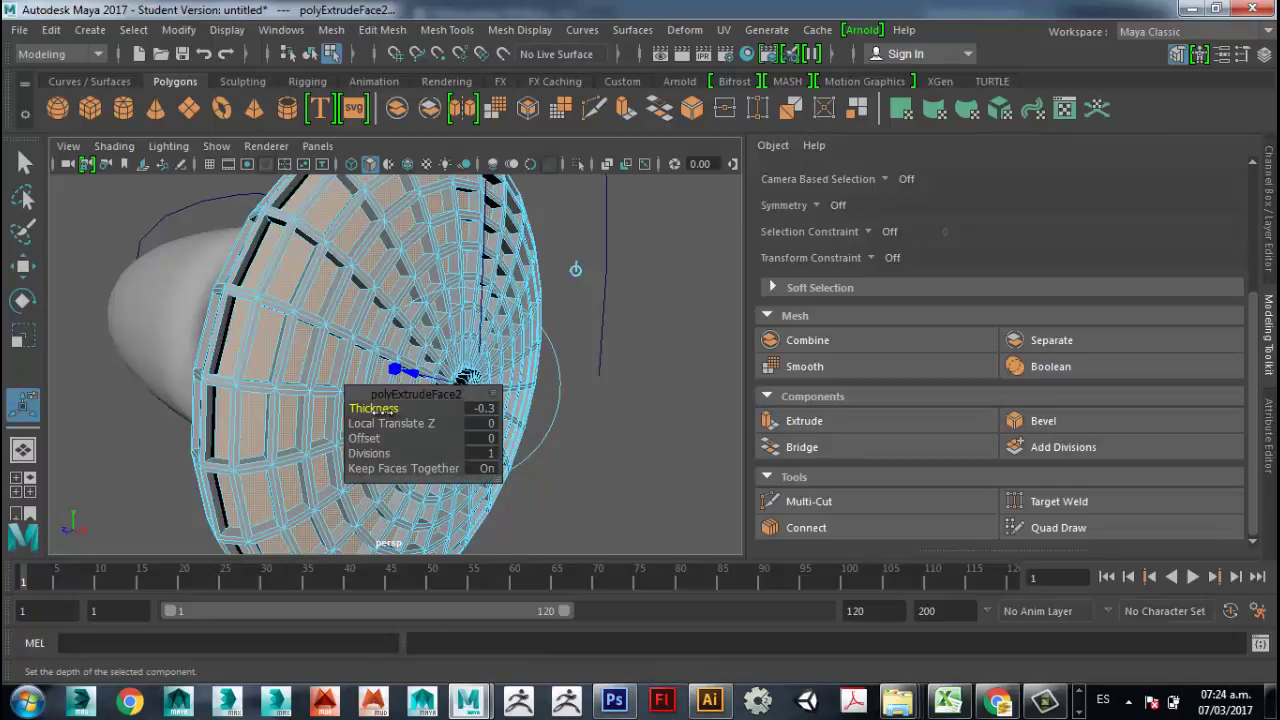
key(Delete)
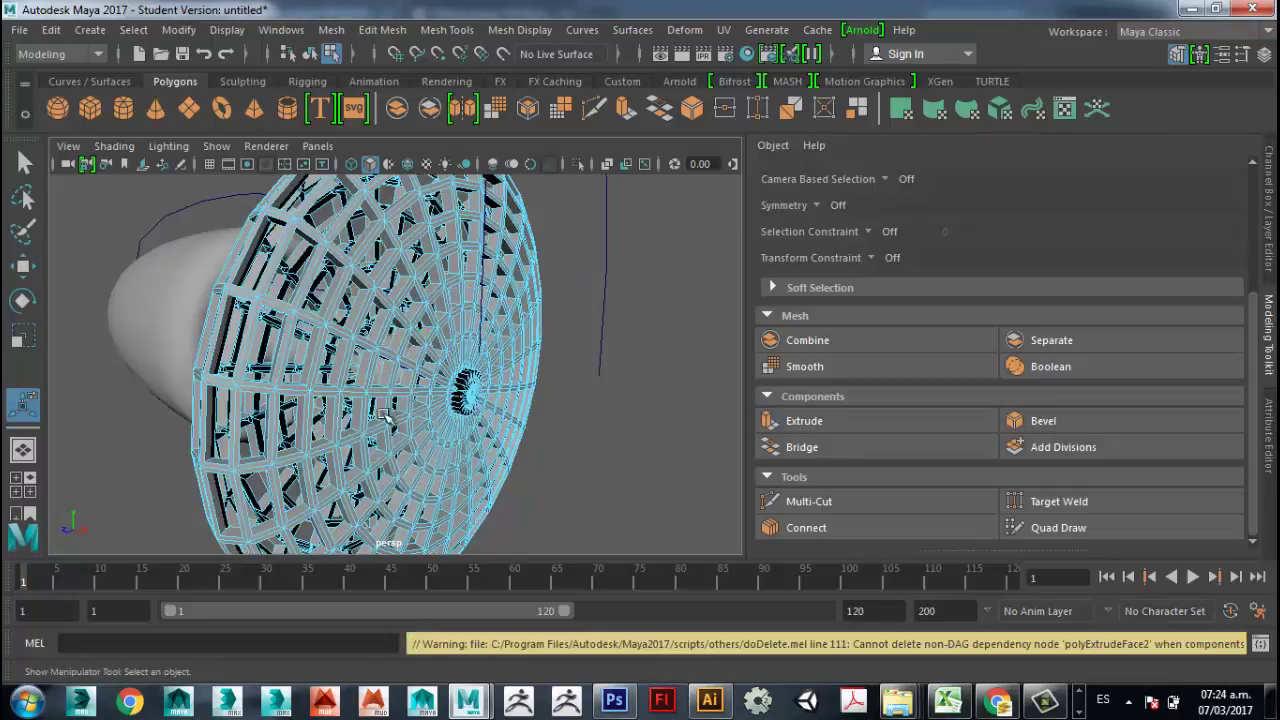
alt+drag(475, 403, 278, 305)
right_drag(355, 300, 452, 138)
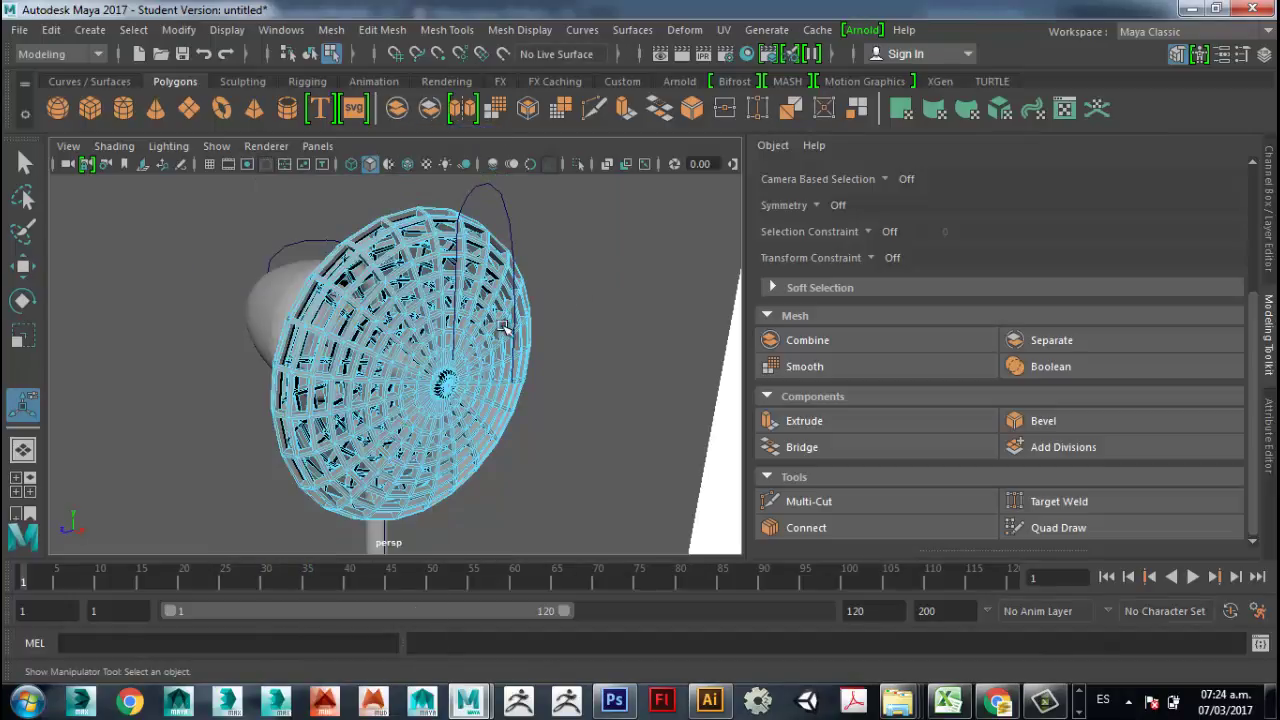
right_drag(470, 305, 537, 148)
click(552, 300)
mouse_move(543, 396)
alt+mouse_down()
mouse_move(530, 396)
mouse_move(669, 403)
mouse_move(720, 380)
mouse_move(565, 407)
alt+mouse_up()
- Turn on smooth mesh preview for the grille and view the assembled fan beside its reference image
click(386, 346)
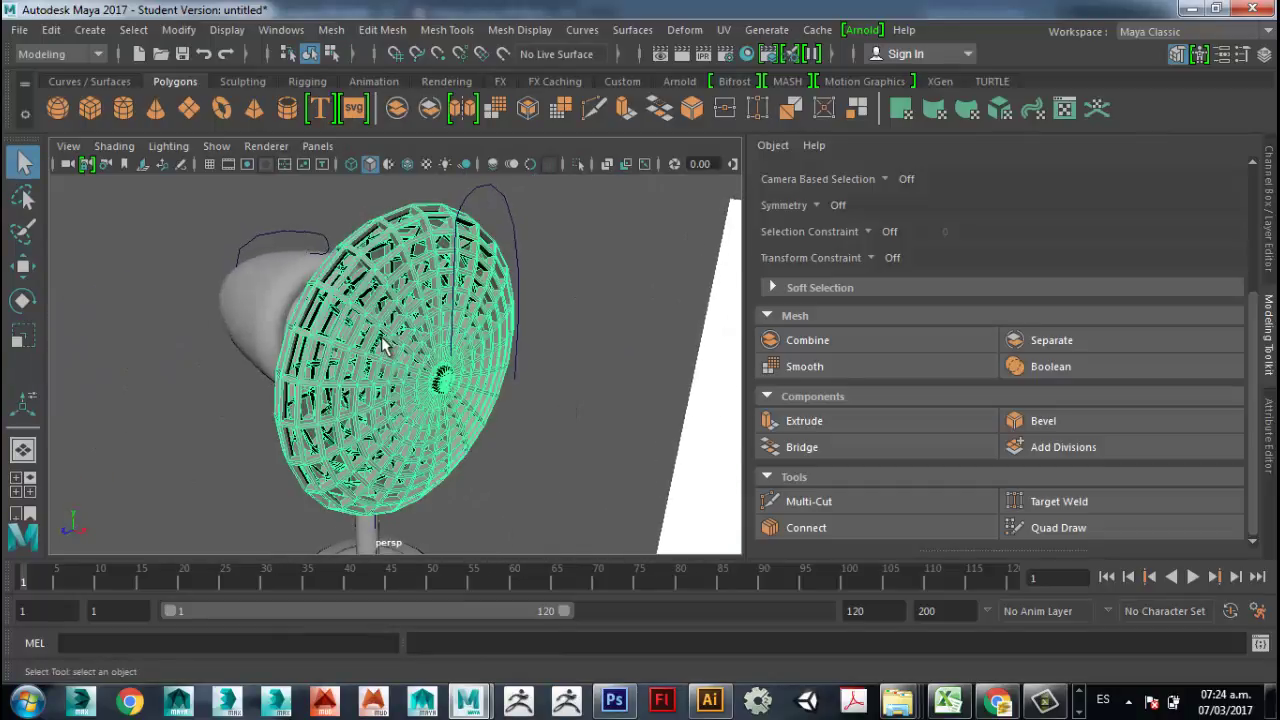
key(3)
click(522, 436)
mouse_move(518, 434)
alt+mouse_down()
mouse_move(372, 403)
mouse_move(500, 440)
mouse_move(677, 429)
mouse_move(577, 456)
mouse_move(540, 430)
alt+mouse_up()
alt+right_drag(540, 430, 409, 392)
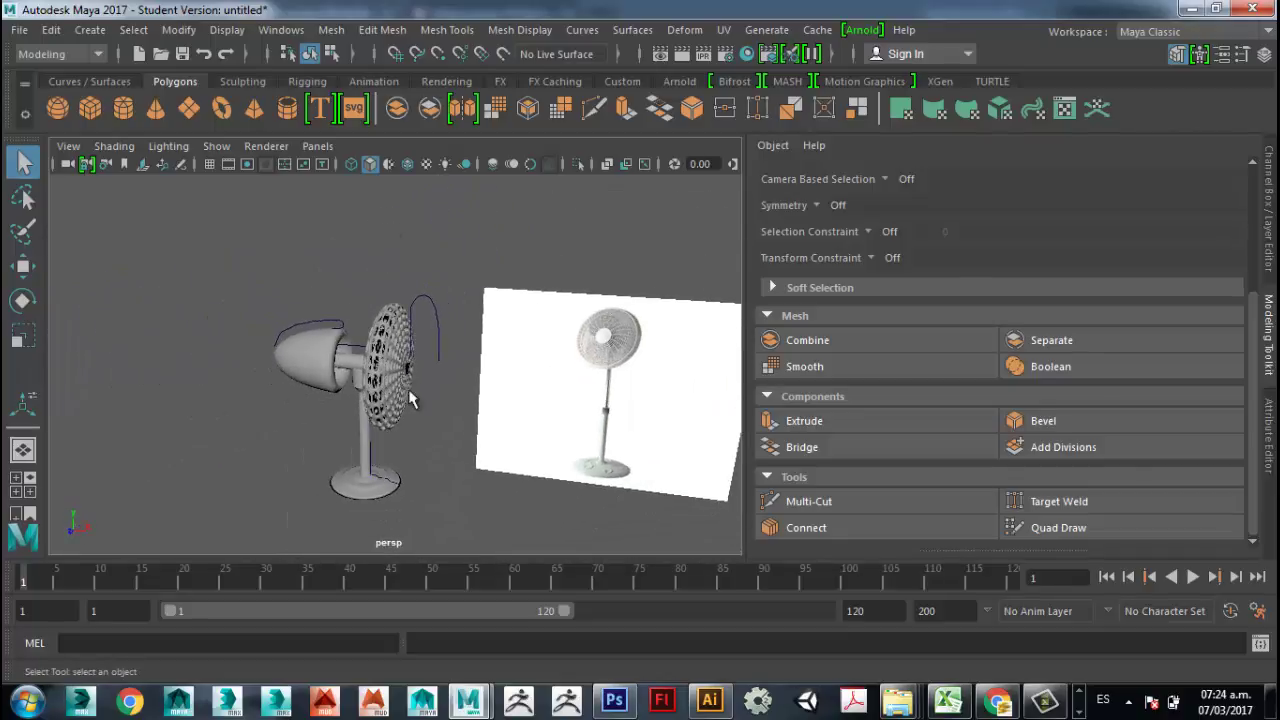
alt+middle_drag(425, 444, 446, 405)
alt+right_drag(446, 405, 517, 514)
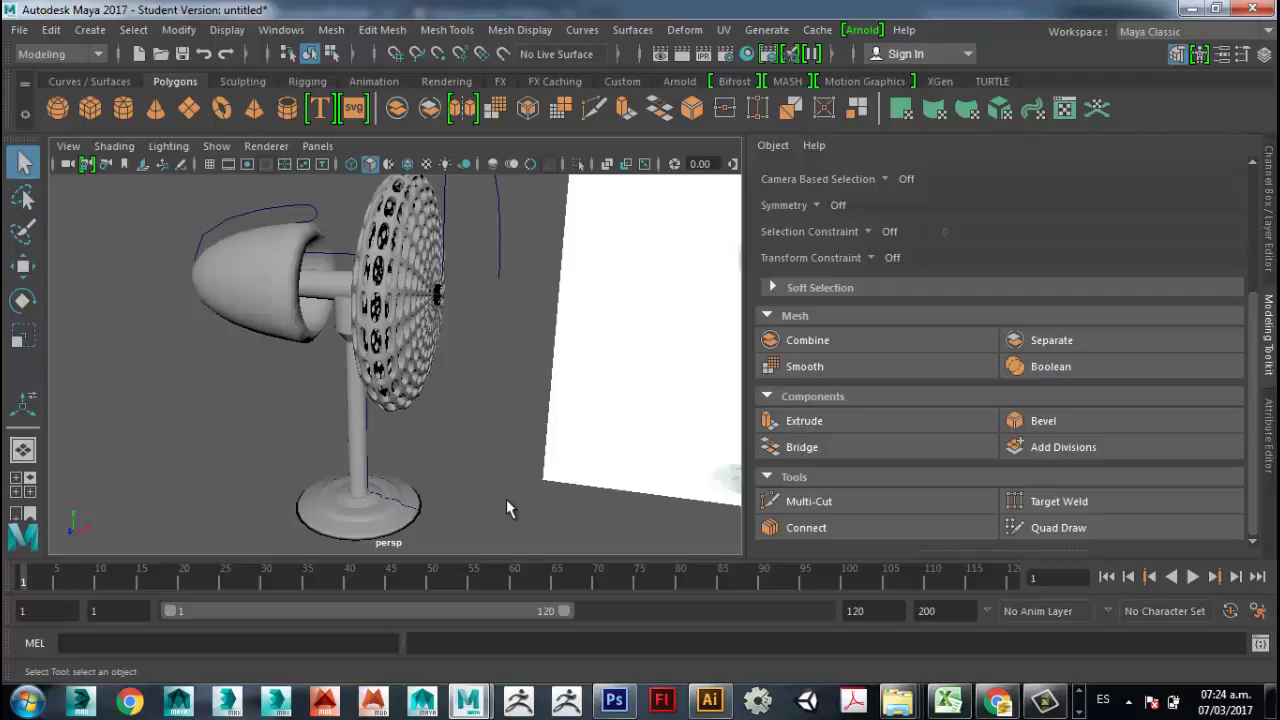
alt+drag(480, 394, 453, 408)
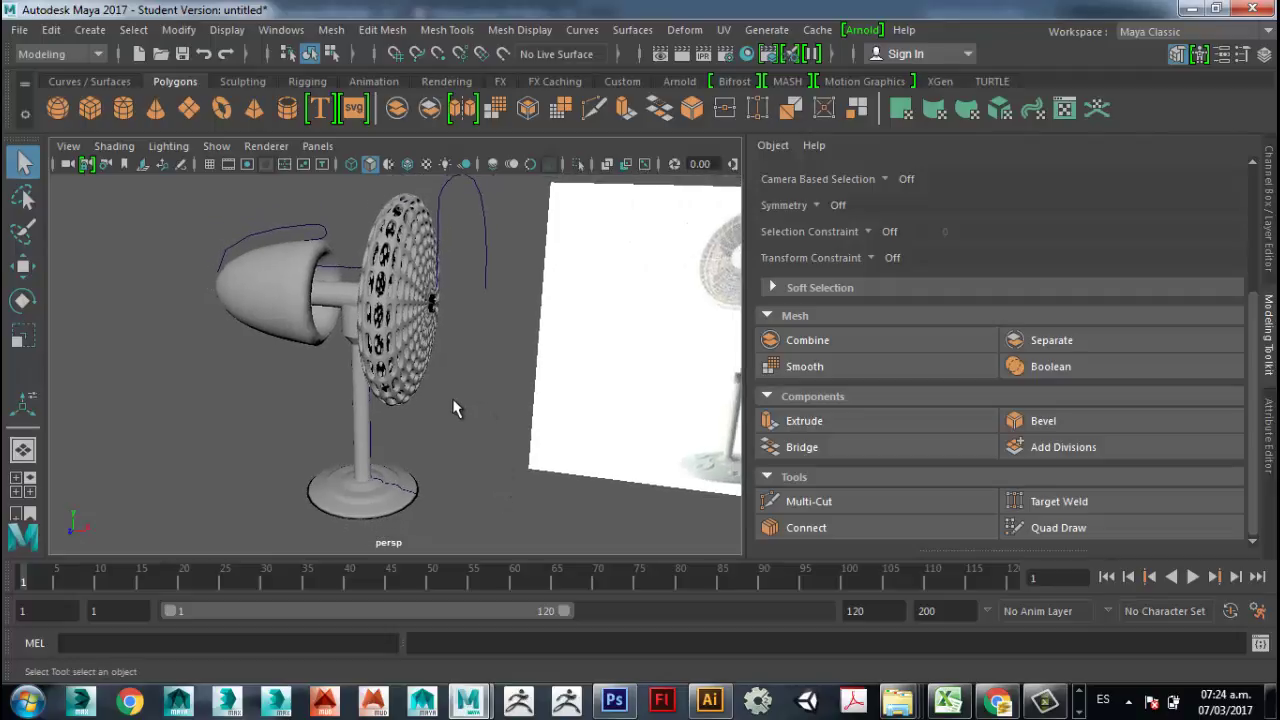